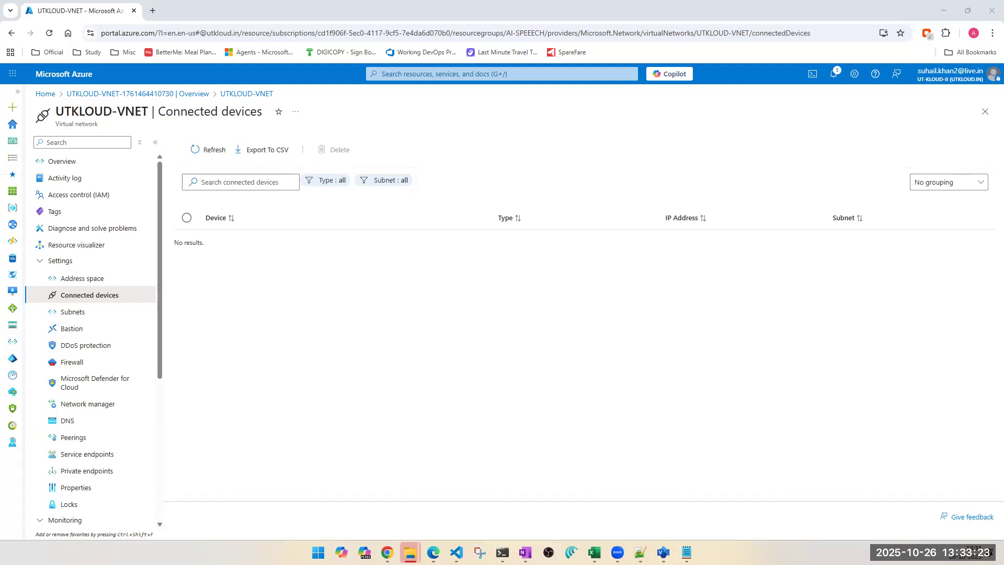
Step: Review the virtual network's address space and subnets, and total 128+256+256+64 plus 256 minus 1024 in Calculator
{"action": "left_click", "coordinate": [82, 280]}
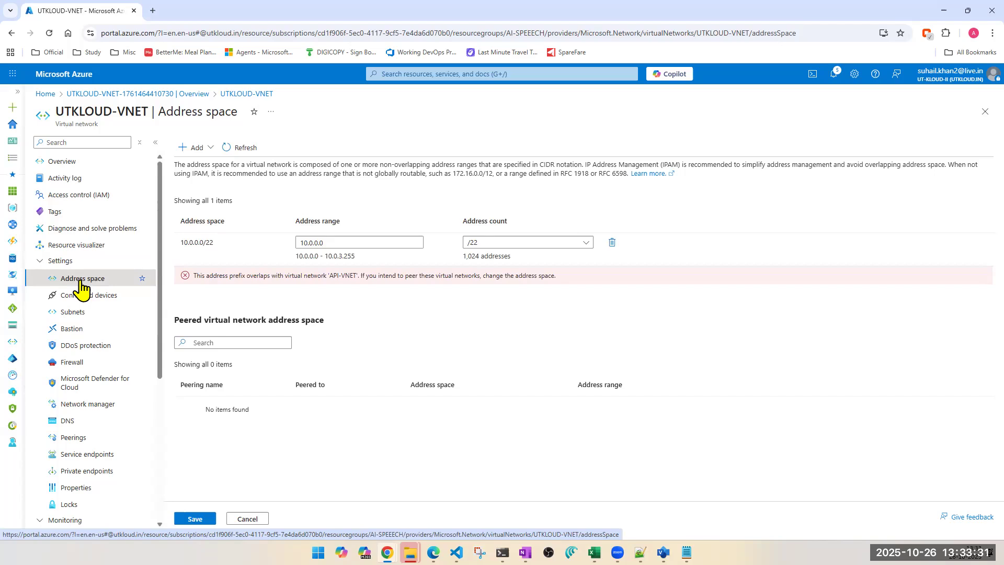
{"action": "left_click", "coordinate": [71, 312]}
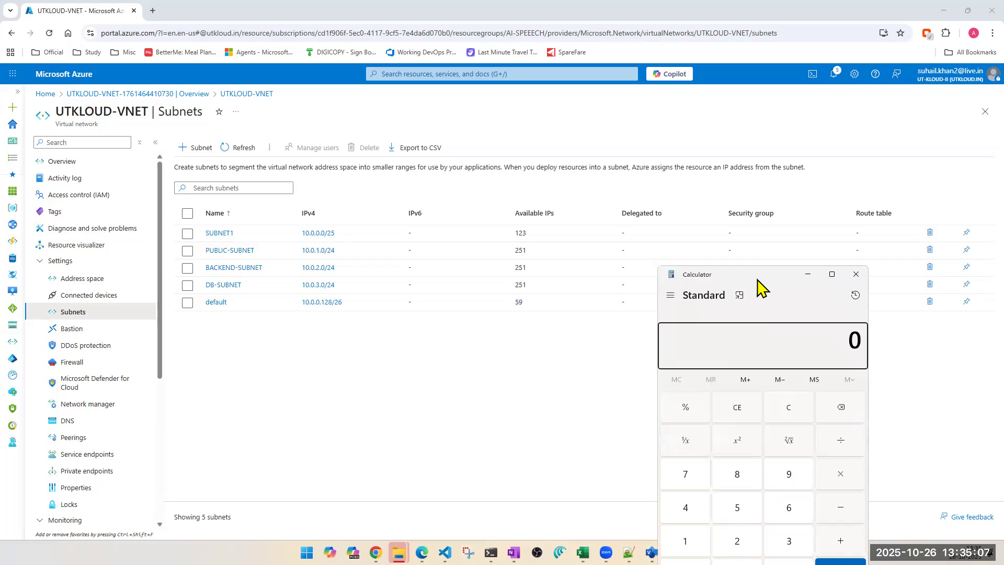
{"action": "type", "text": "128+256+256+256+64"}
{"action": "key", "text": "Return"}
{"action": "type", "text": "-1024"}
{"action": "key", "text": "Return"}
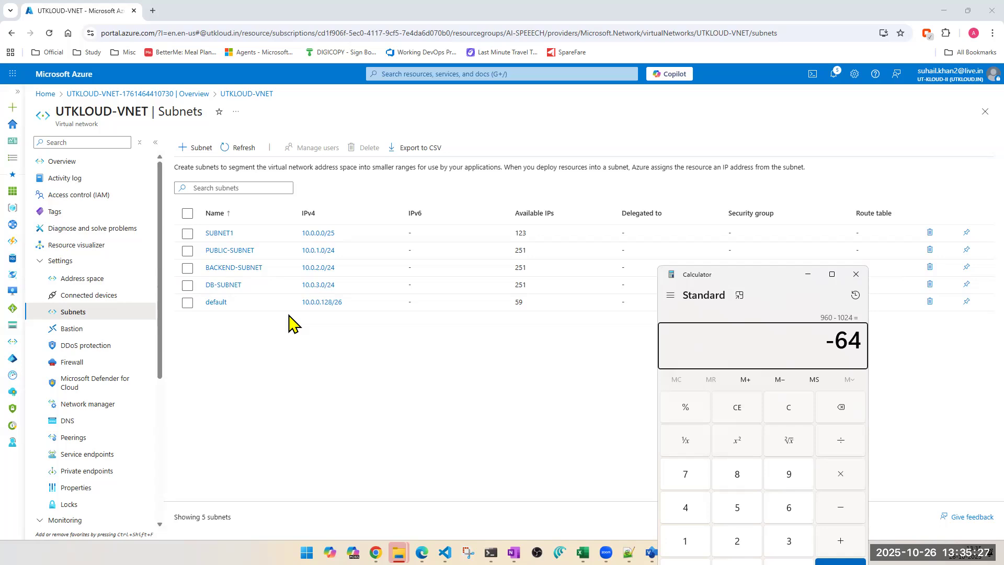
Step: Open the default subnet and try a /27 size before switching it back to /26
{"action": "left_click", "coordinate": [222, 309]}
{"action": "left_click", "coordinate": [222, 309]}
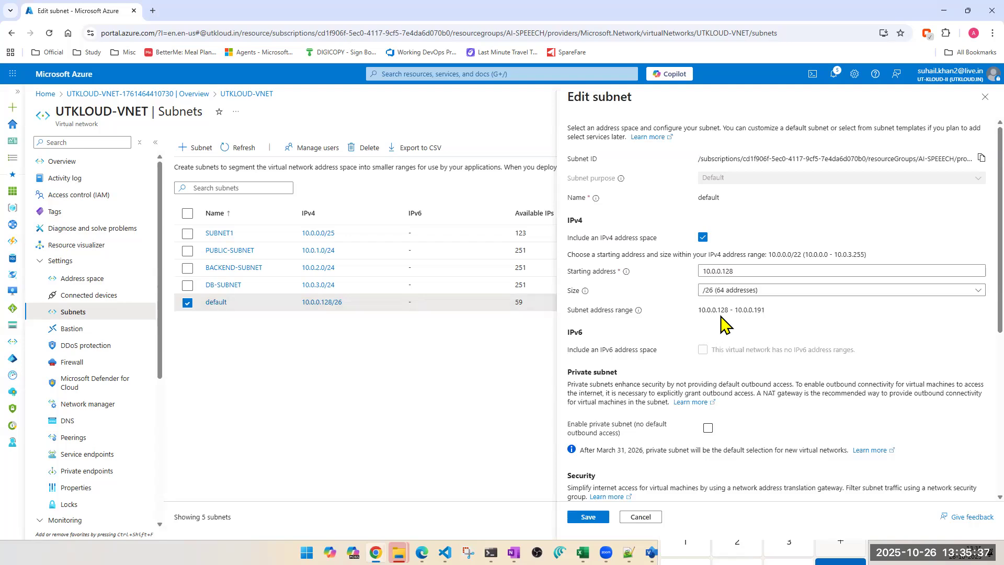
{"action": "double_click", "coordinate": [699, 313]}
{"action": "left_click", "coordinate": [724, 329]}
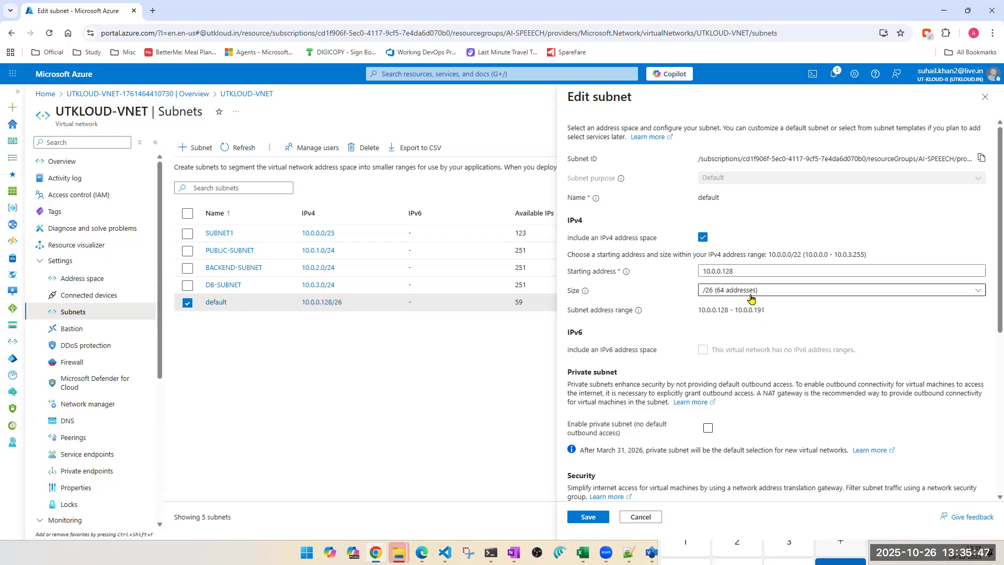
{"action": "left_click", "coordinate": [783, 292]}
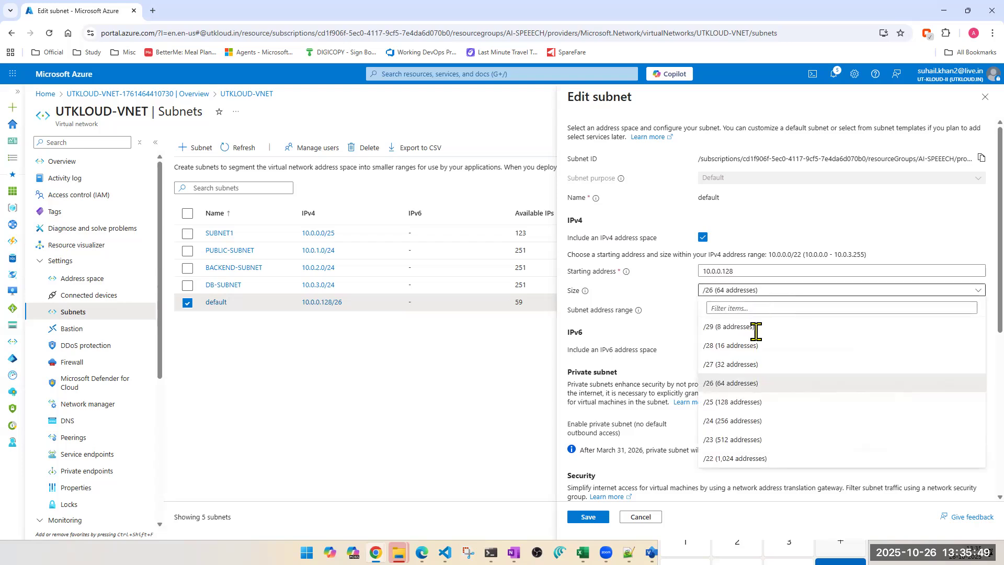
{"action": "left_click", "coordinate": [738, 365]}
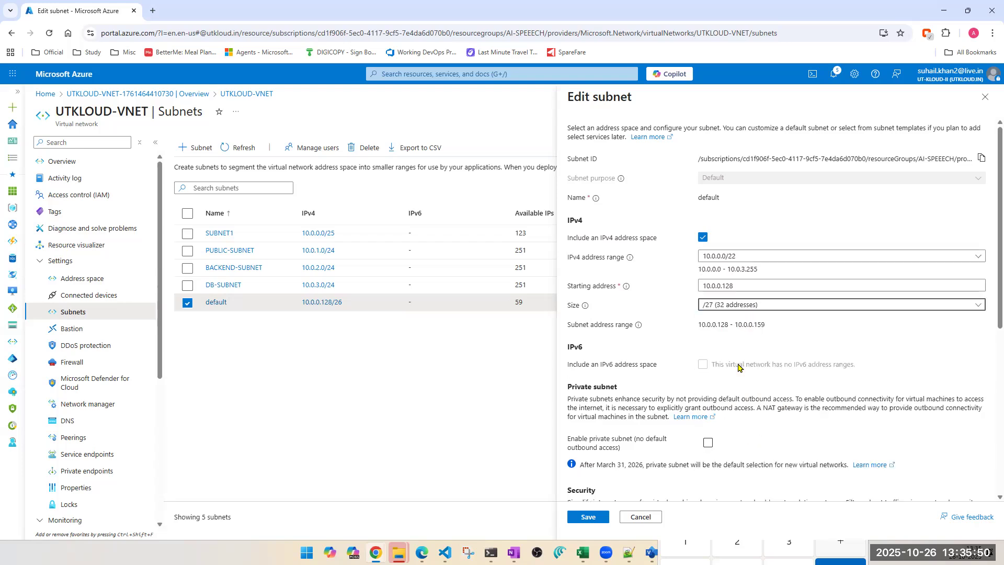
{"action": "left_click", "coordinate": [755, 313]}
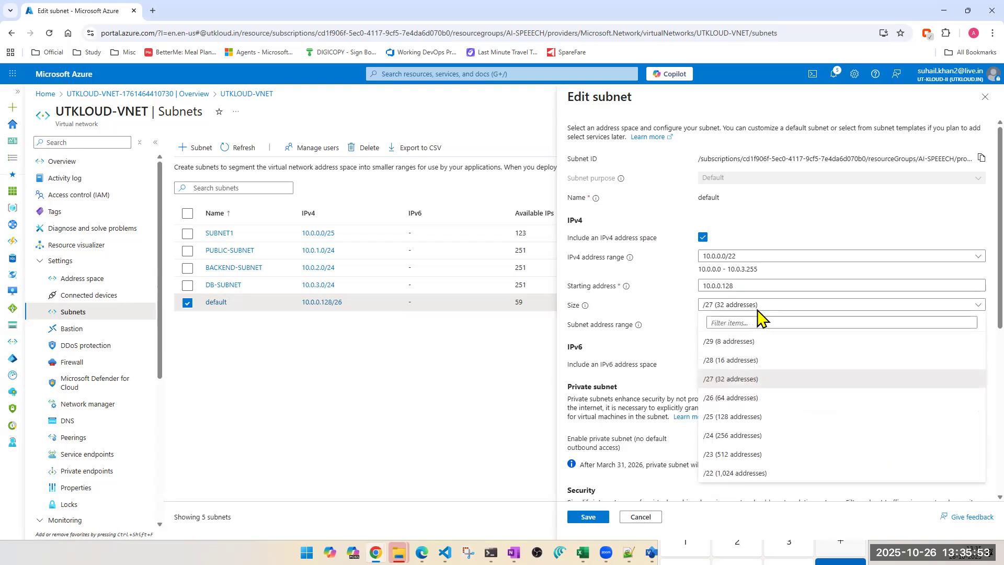
{"action": "left_click", "coordinate": [735, 399]}
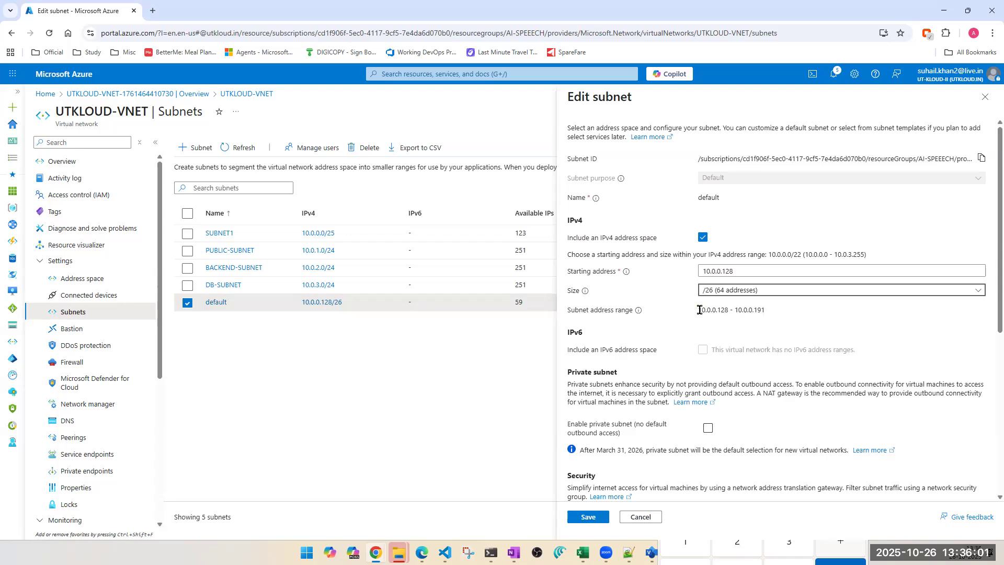
Step: Copy the default subnet's address range and close the Calculator
{"action": "left_click_drag", "start_coordinate": [700, 309], "coordinate": [780, 321]}
{"action": "triple_click", "coordinate": [742, 308]}
{"action": "key", "text": "ctrl+c"}
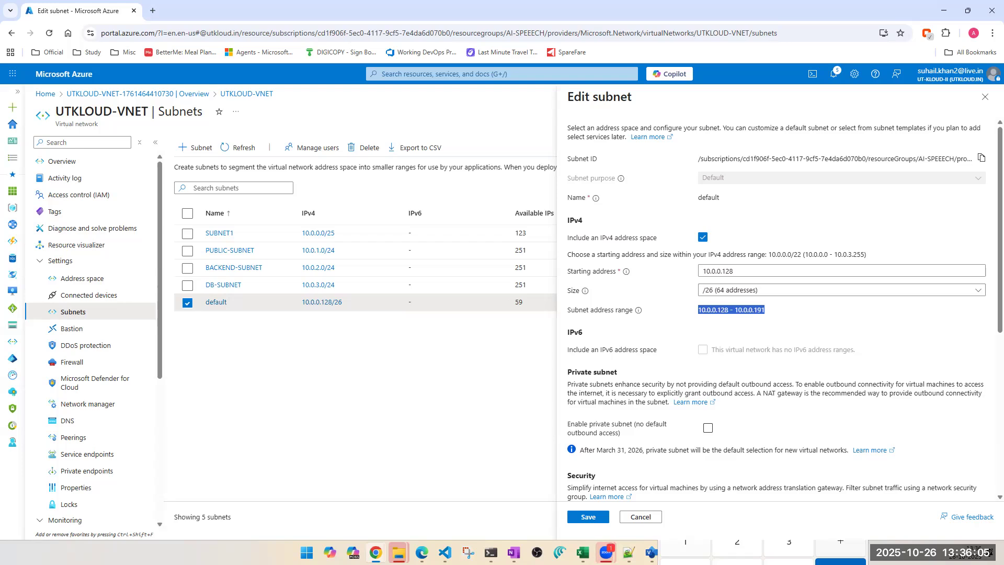
{"action": "key", "text": "alt+Tab"}
{"action": "type", "text": "1"}
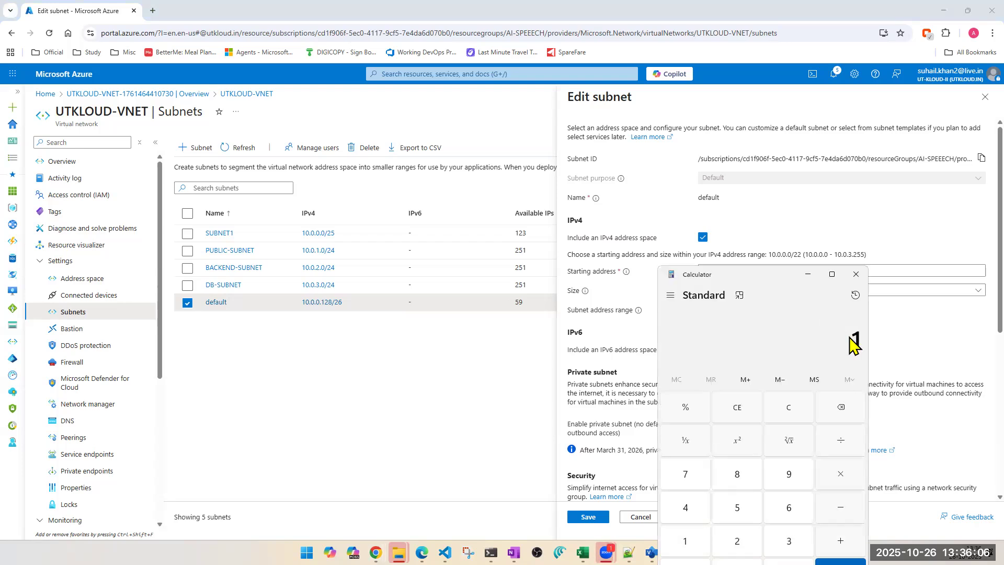
{"action": "left_click", "coordinate": [858, 273]}
Step: In the Notepad notes, add a line of equals signs below the Class C ranges and paste the subnet range
{"action": "key", "text": "alt+Tab"}
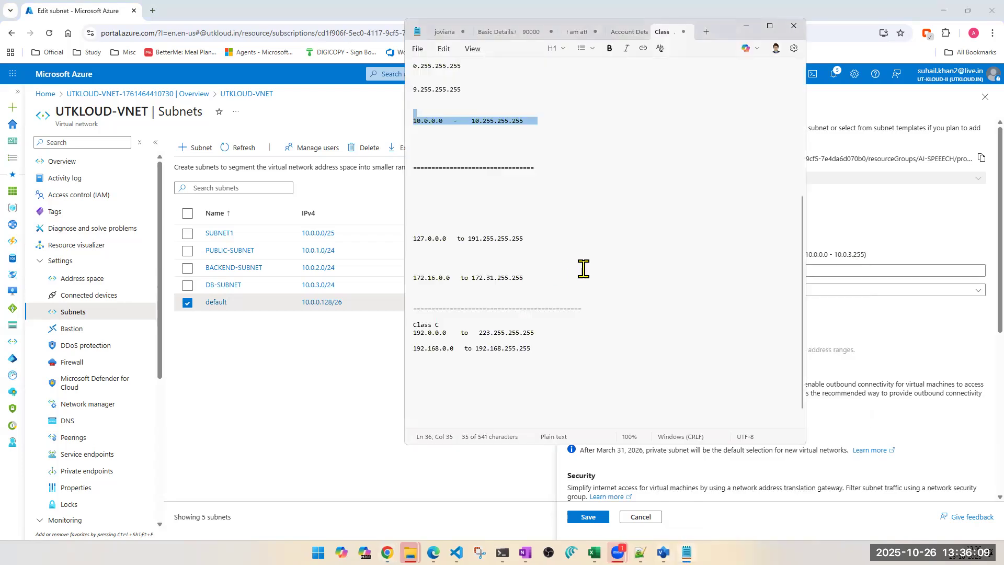
{"action": "scroll", "coordinate": [623, 392], "scroll_direction": "down", "scroll_amount": 1}
{"action": "left_click", "coordinate": [486, 366]}
{"action": "type", "text": "="}
{"action": "type", "text": "========================="}
{"action": "key", "text": "ctrl+v"}
{"action": "key", "text": "Return"}
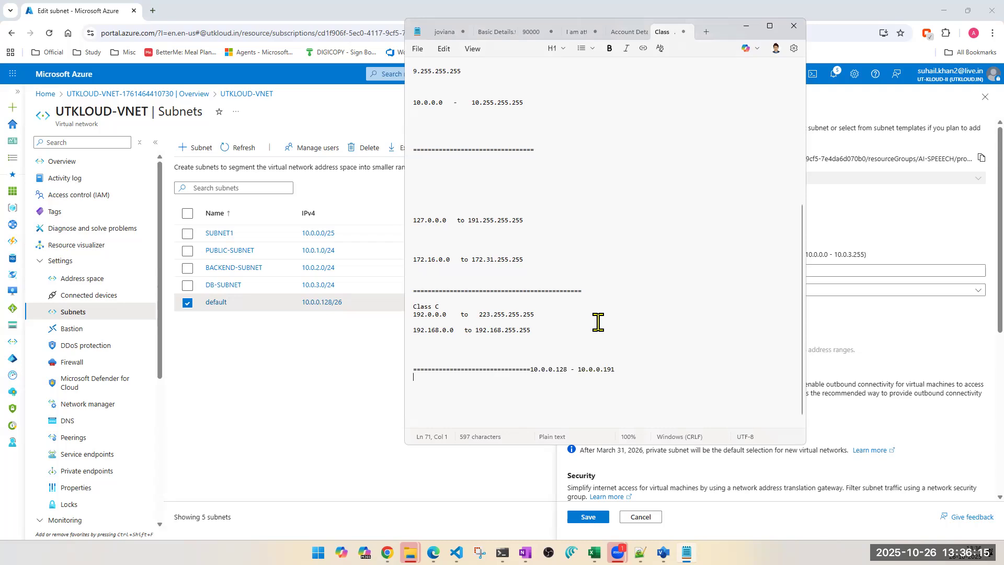
Step: Move the pasted 10.0.0.128 - 10.0.0.191 range onto its own line beneath the separator
{"action": "key", "text": "Return"}
{"action": "key", "text": "Return"}
{"action": "key", "text": "Return"}
{"action": "left_click", "coordinate": [533, 370]}
{"action": "key", "text": "Return"}
{"action": "key", "text": "Return"}
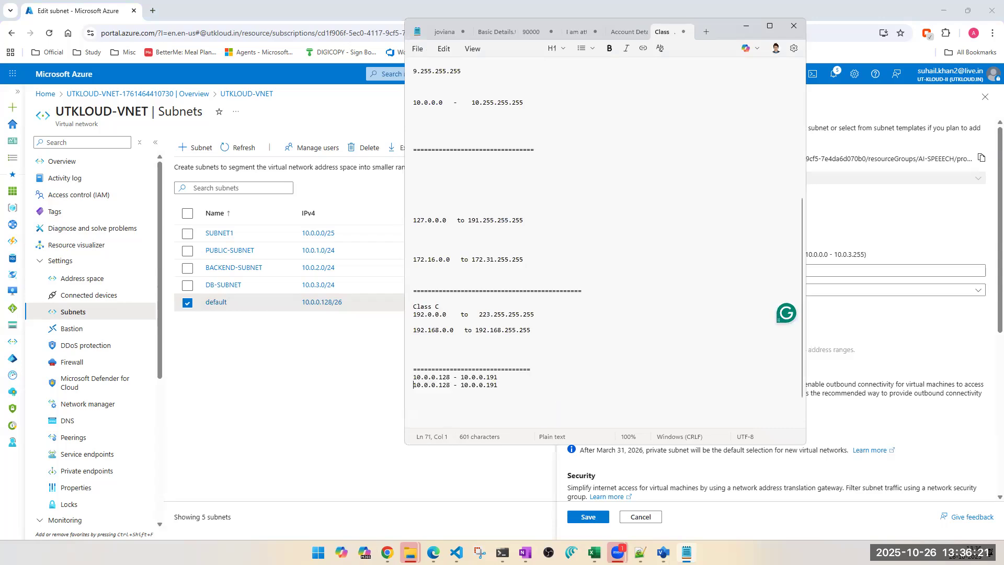
{"action": "left_click", "coordinate": [530, 387]}
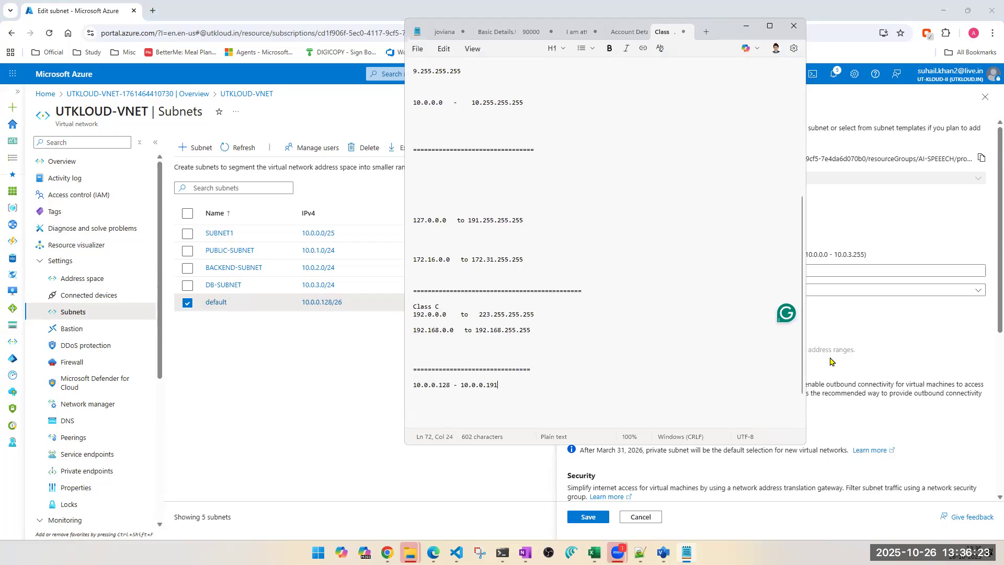
Step: Change the default subnet's size to /27 and save it
{"action": "left_click", "coordinate": [877, 340]}
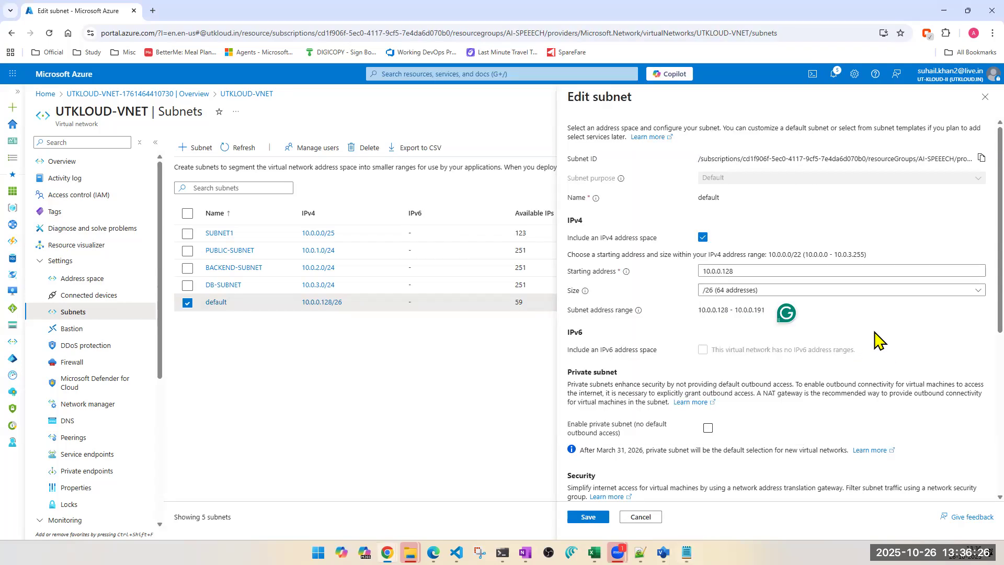
{"action": "left_click", "coordinate": [754, 290]}
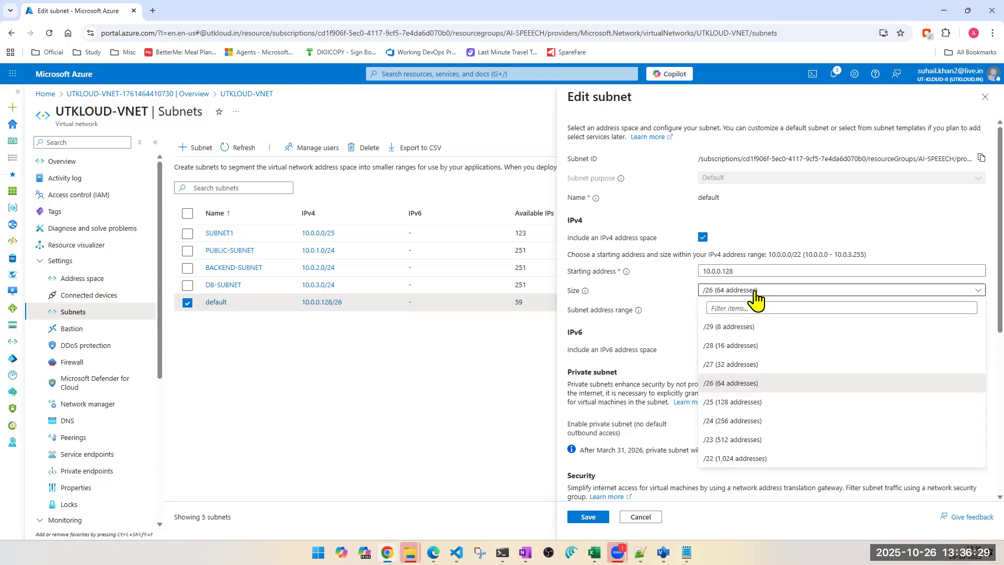
{"action": "left_click", "coordinate": [754, 291]}
{"action": "left_click", "coordinate": [755, 291]}
{"action": "left_click", "coordinate": [734, 365]}
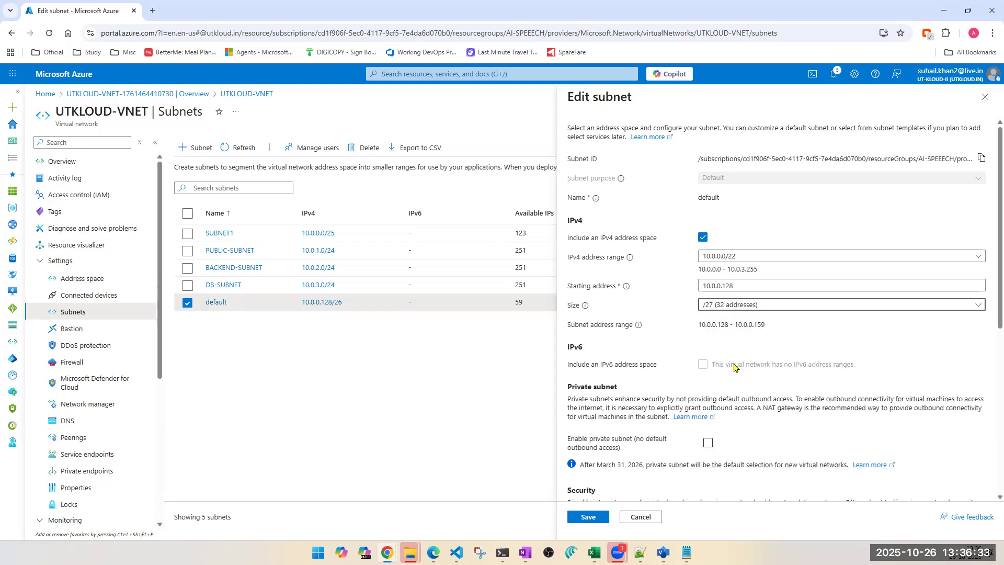
{"action": "left_click", "coordinate": [601, 520]}
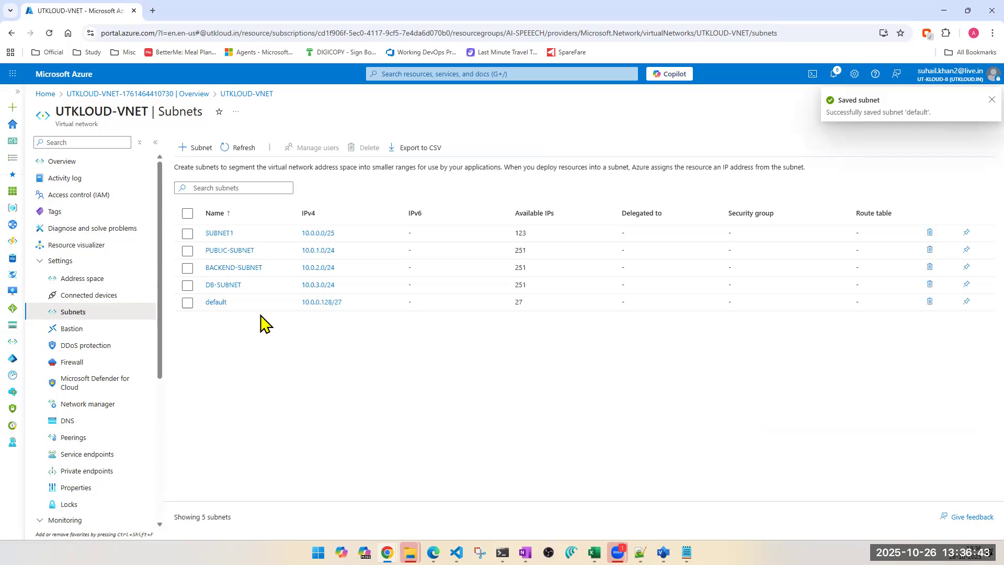
Step: Reopen the default subnet, copy its new address range, and paste it below the first range in the notes
{"action": "left_click", "coordinate": [216, 302]}
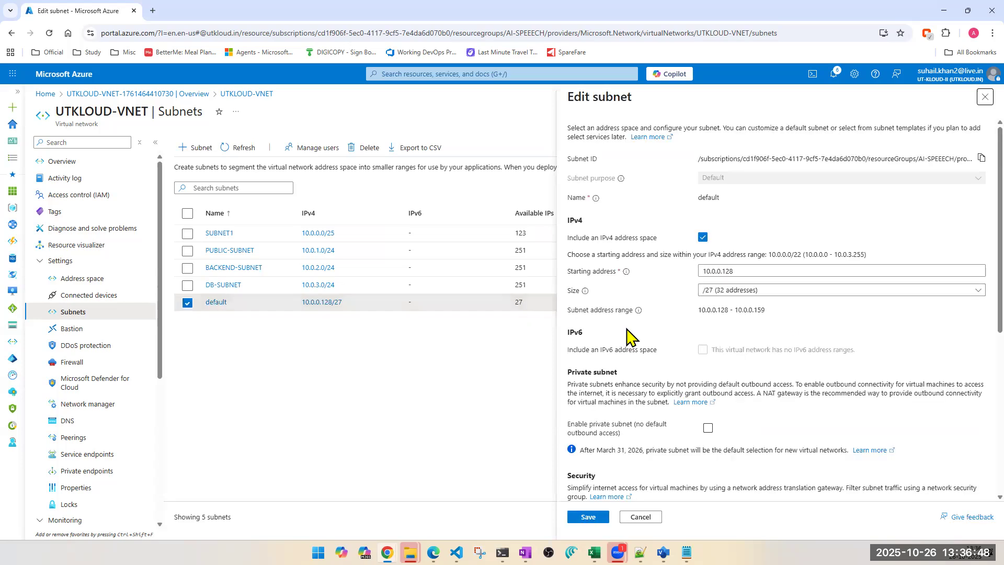
{"action": "triple_click", "coordinate": [718, 309]}
{"action": "key", "text": "ctrl+c"}
{"action": "key", "text": "alt+Tab"}
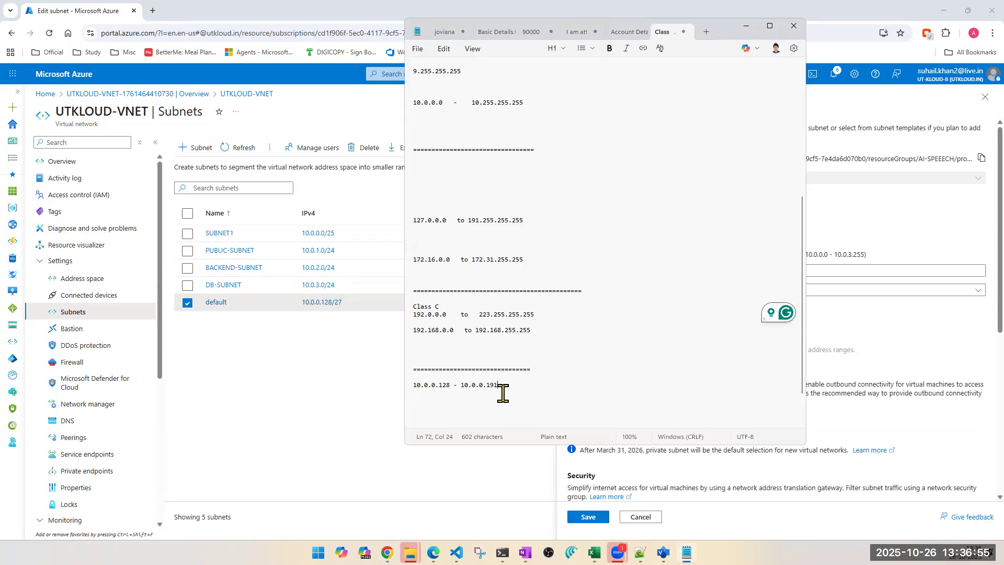
{"action": "key", "text": "Return"}
{"action": "key", "text": "Return"}
{"action": "key", "text": "Return"}
{"action": "key", "text": "Return"}
{"action": "key", "text": "ctrl+v"}
{"action": "key", "text": "Return"}
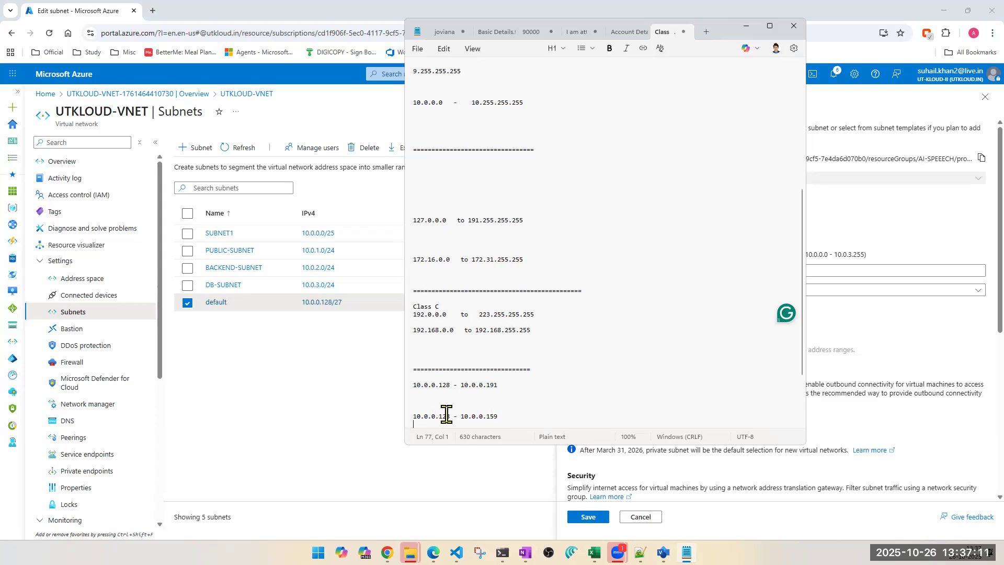
Step: Change the second range's end address to 10.0.0.171
{"action": "left_click", "coordinate": [509, 420]}
{"action": "key", "text": "BackSpace"}
{"action": "key", "text": "BackSpace"}
{"action": "type", "text": "71"}
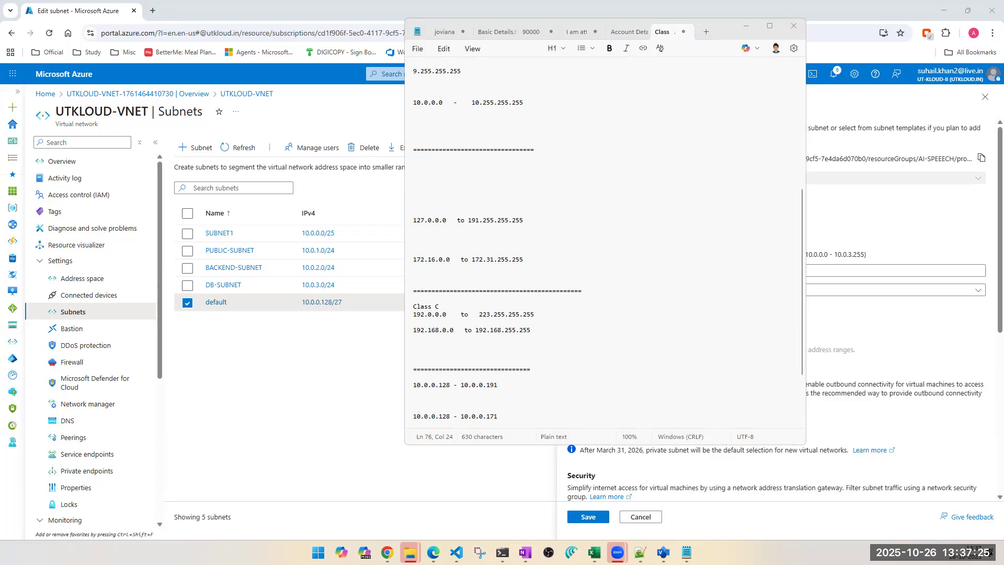
Step: View the virtual network's Connected devices page and then its Overview
{"action": "left_click", "coordinate": [73, 296]}
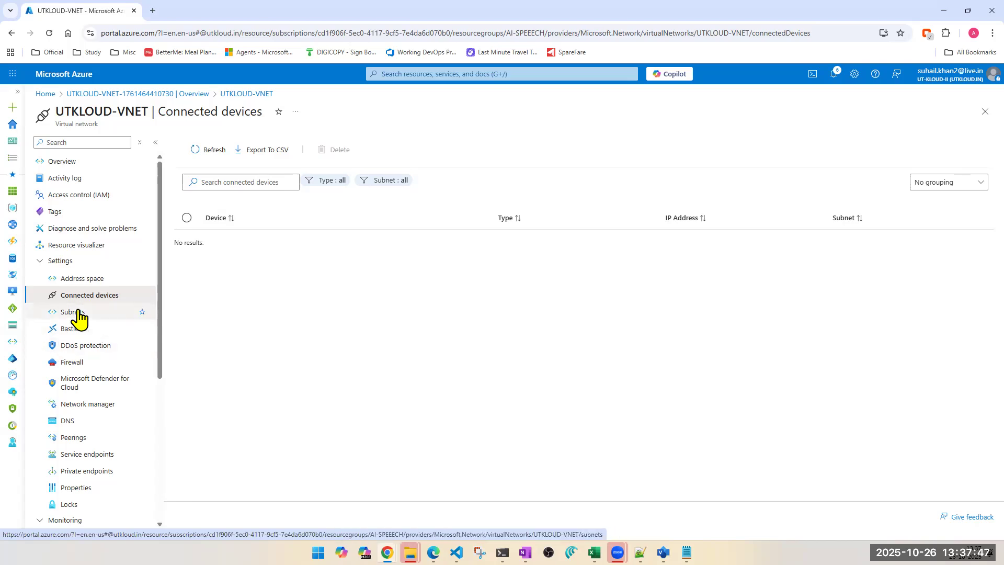
{"action": "left_click", "coordinate": [57, 163]}
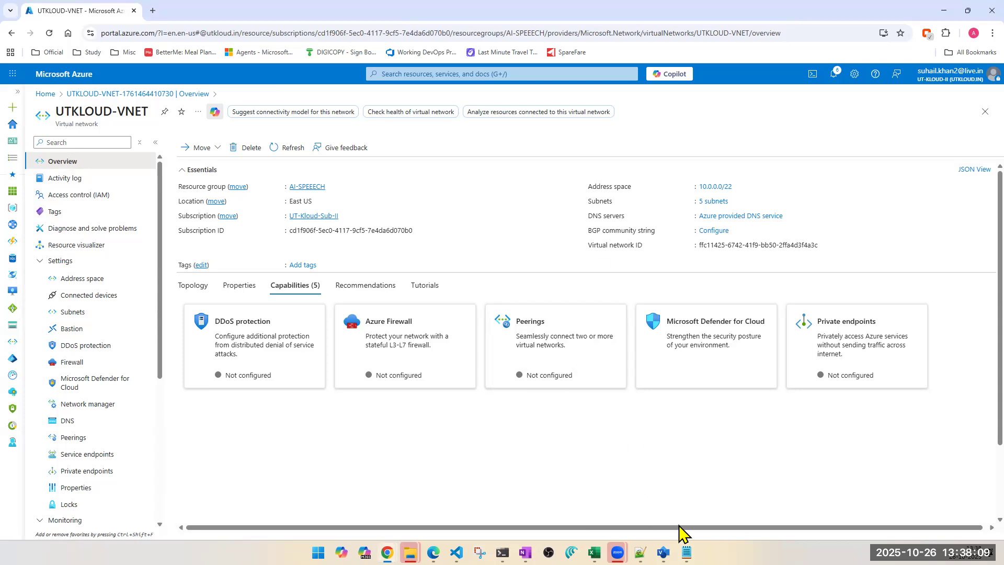
Step: Replace all Notepad text with the lines "usable" and "usable IP"
{"action": "left_click", "coordinate": [686, 553]}
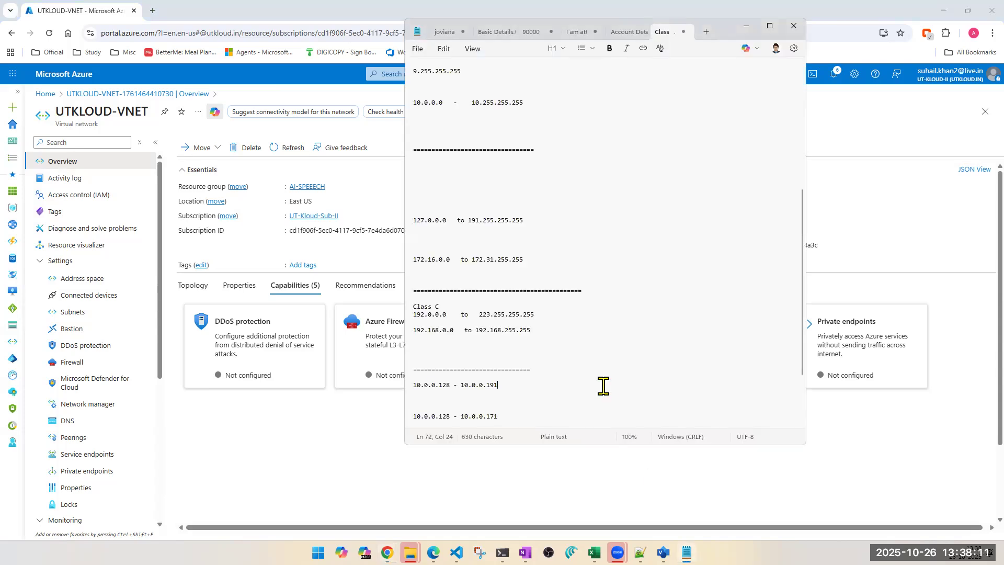
{"action": "key", "text": "ctrl+a"}
{"action": "type", "text": "usable"}
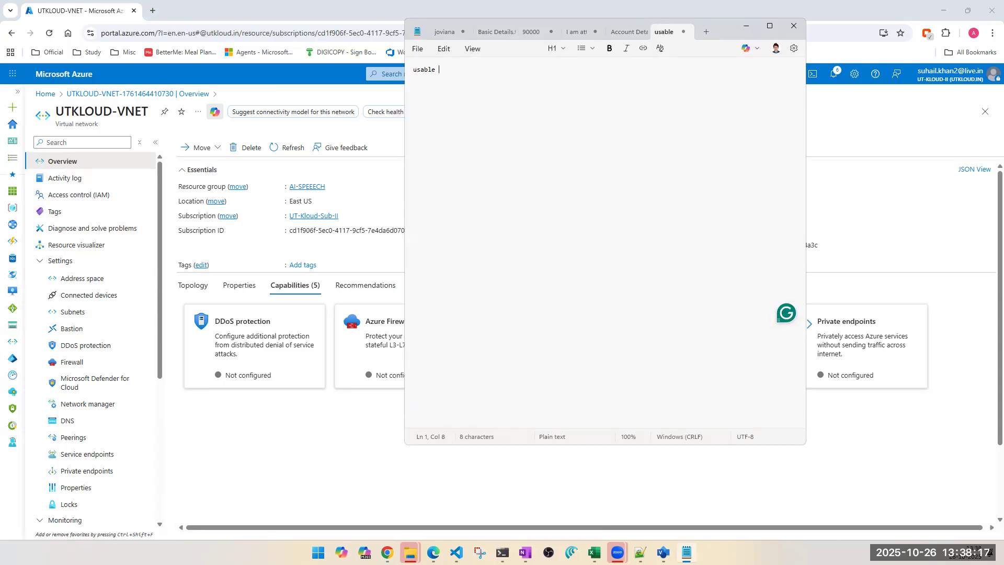
{"action": "key", "text": "Return"}
{"action": "type", "text": "uable IP"}
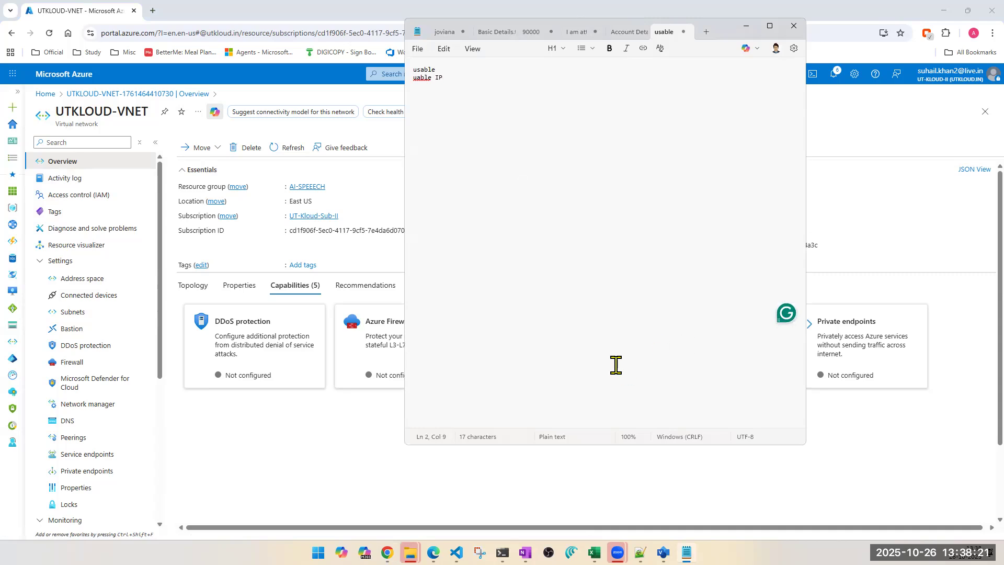
{"action": "double_click", "coordinate": [421, 78]}
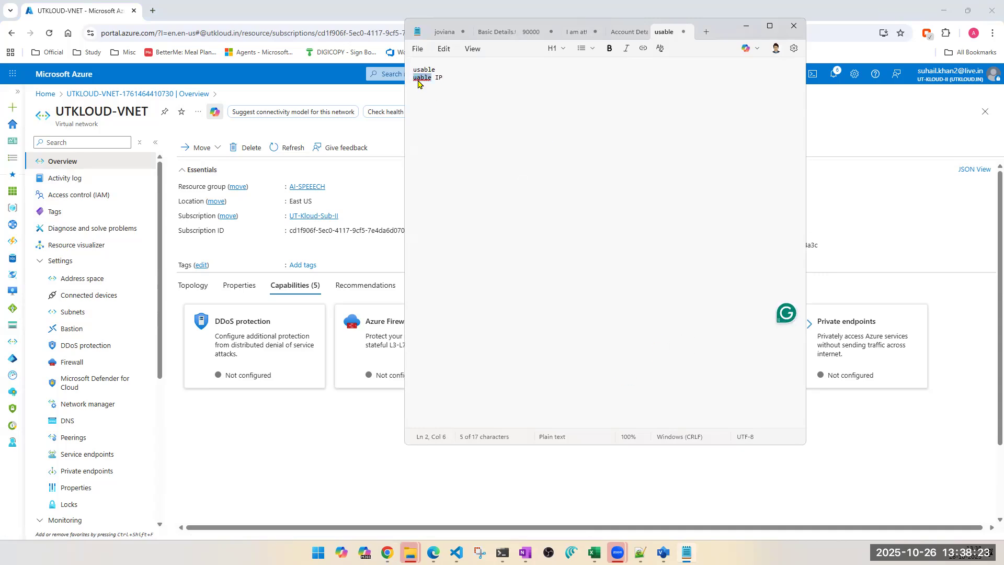
{"action": "type", "text": "USA"}
{"action": "double_click", "coordinate": [419, 77]}
{"action": "type", "text": "usable"}
Step: Rename the first line to Azure, leaving a blank line before "usable IP"
{"action": "left_click", "coordinate": [436, 70]}
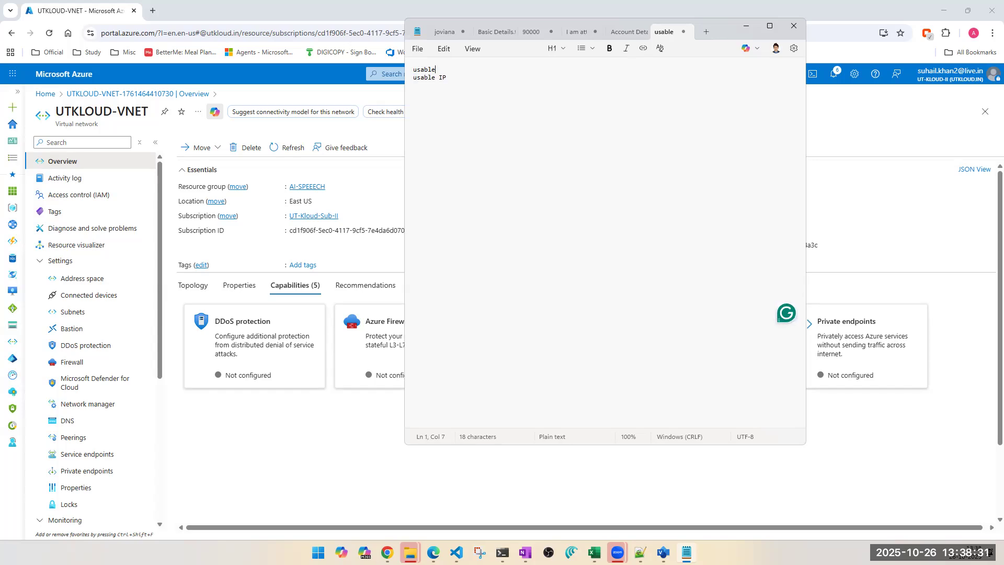
{"action": "double_click", "coordinate": [421, 70]}
{"action": "type", "text": "Azure"}
{"action": "key", "text": "Return"}
{"action": "left_click", "coordinate": [330, 447]}
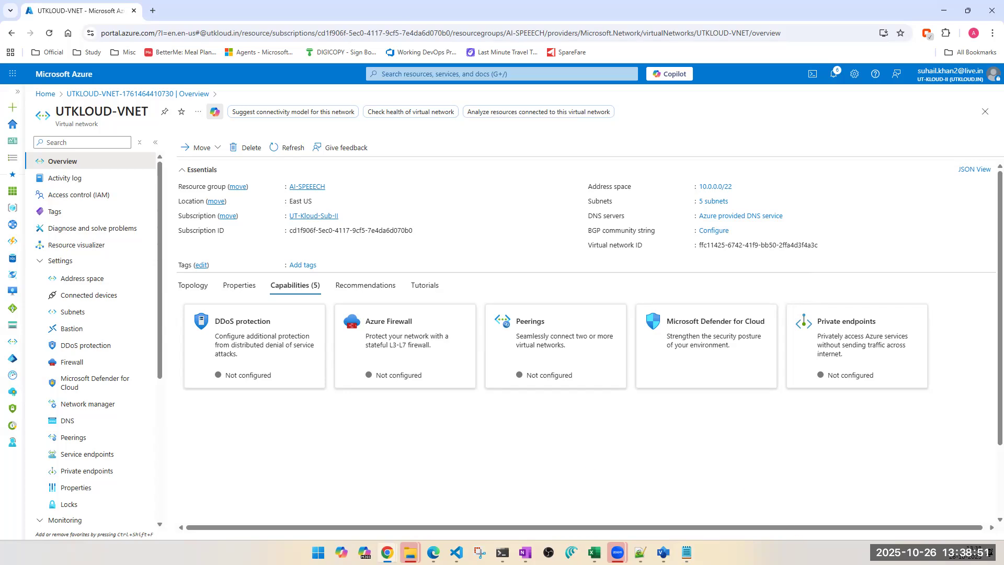
Step: Add a separator line of equals signs and a VNET heading below it in the notes
{"action": "left_click", "coordinate": [687, 552]}
{"action": "key", "text": "Return"}
{"action": "key", "text": "Return"}
{"action": "key", "text": "Return"}
{"action": "type", "text": "============="}
{"action": "key", "text": "Return"}
{"action": "key", "text": "Return"}
{"action": "key", "text": "Return"}
{"action": "type", "text": "VNET"}
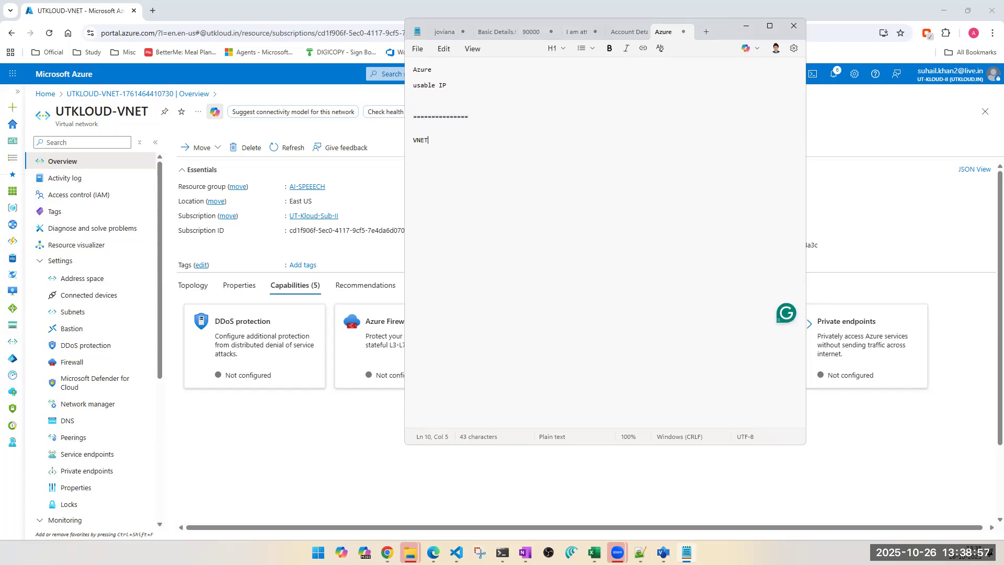
Step: List "subnet1" and "subnet2" under the VNET heading
{"action": "key", "text": "Return"}
{"action": "key", "text": "Return"}
{"action": "key", "text": "Return"}
{"action": "type", "text": "subnet1 "}
{"action": "type", "text": "subnet2"}
{"action": "key", "text": "Up"}
{"action": "key", "text": "Up"}
{"action": "key", "text": "Up"}
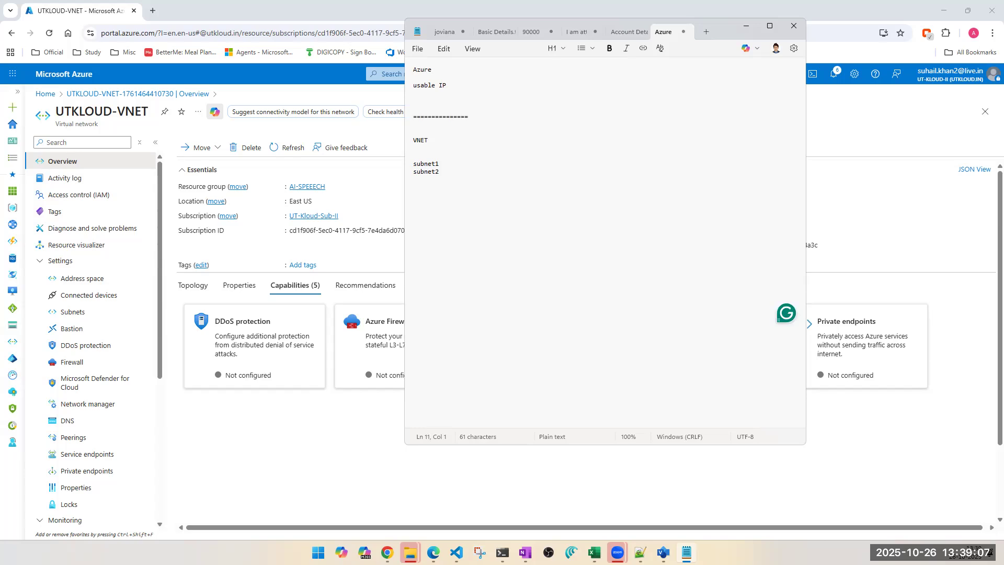
Step: Add the lines "500 VN" and "500 IPs" to the notes, then close the virtual network blade
{"action": "key", "text": "Down"}
{"action": "key", "text": "Down"}
{"action": "key", "text": "Return"}
{"action": "key", "text": "Return"}
{"action": "key", "text": "Return"}
{"action": "key", "text": "Return"}
{"action": "key", "text": "Return"}
{"action": "type", "text": "500 VN"}
{"action": "key", "text": "Return"}
{"action": "type", "text": "500 IPs"}
{"action": "left_click", "coordinate": [858, 229]}
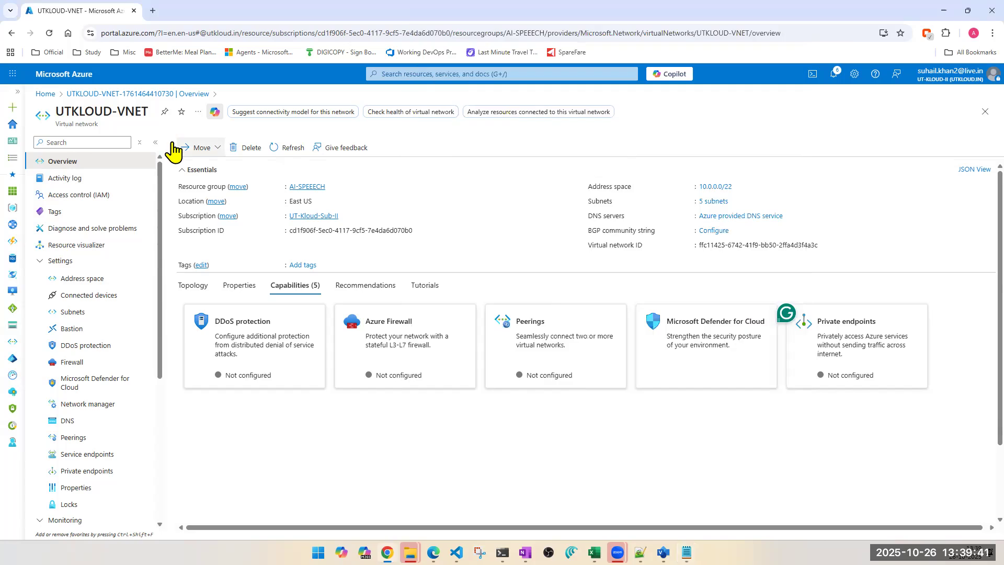
{"action": "left_click", "coordinate": [983, 115]}
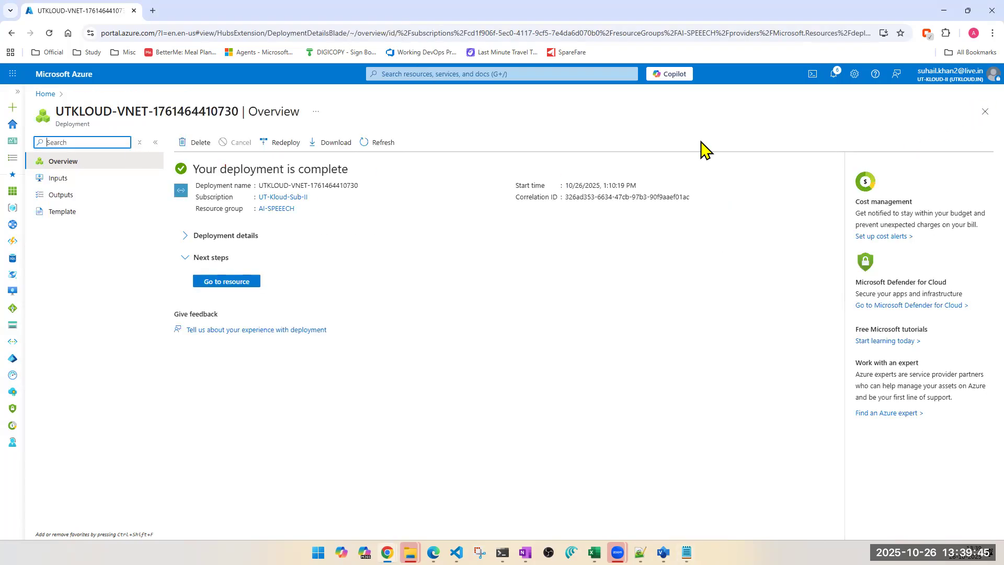
Step: Close the deployment overview and start creating a new virtual network from the Virtual networks list
{"action": "left_click", "coordinate": [984, 114]}
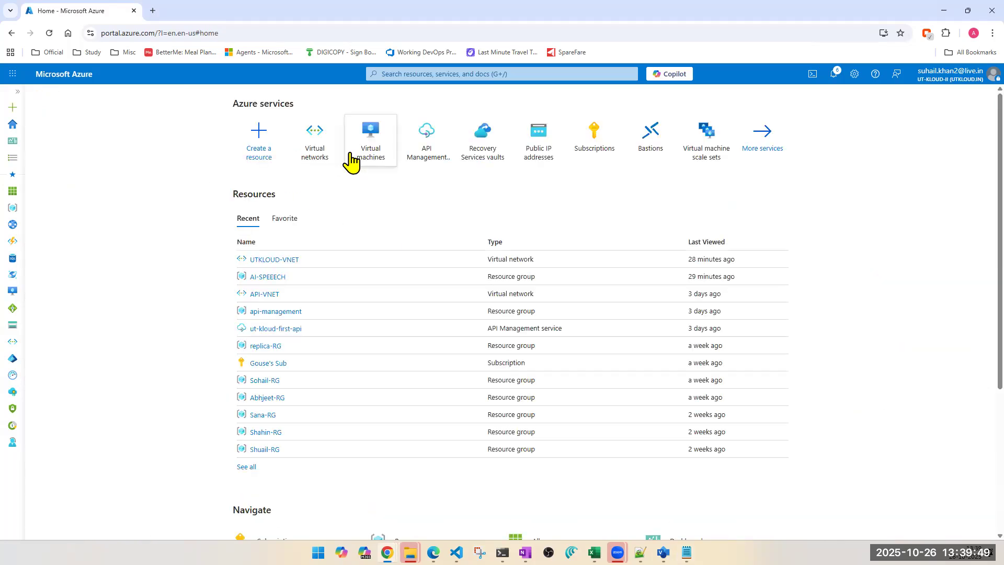
{"action": "left_click", "coordinate": [322, 147]}
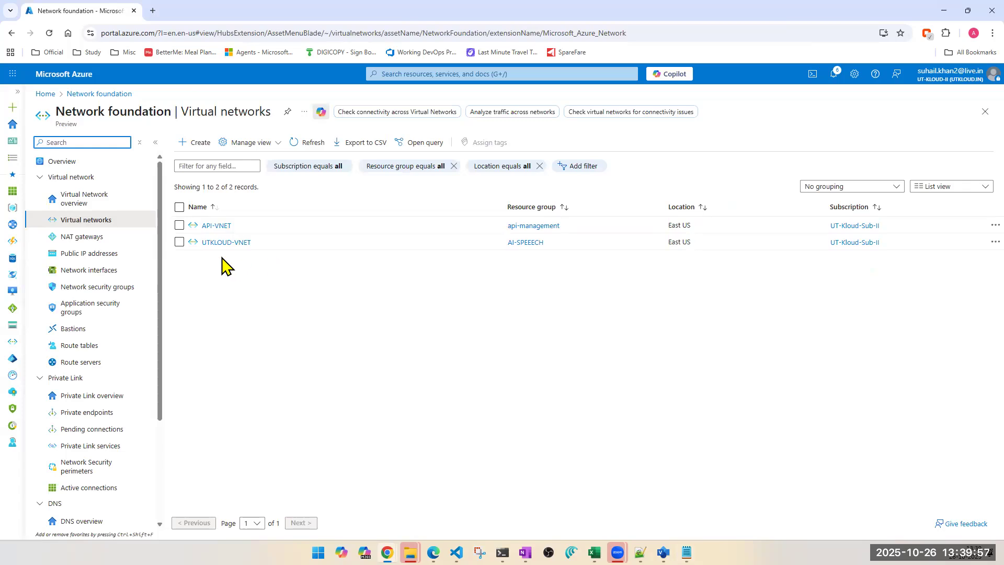
{"action": "left_click", "coordinate": [202, 147]}
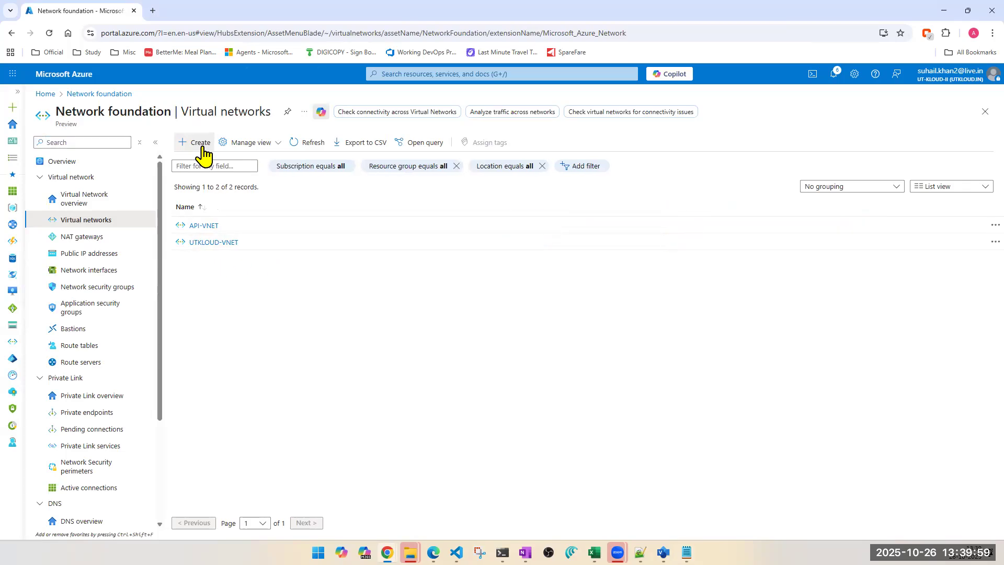
{"action": "left_click", "coordinate": [200, 143]}
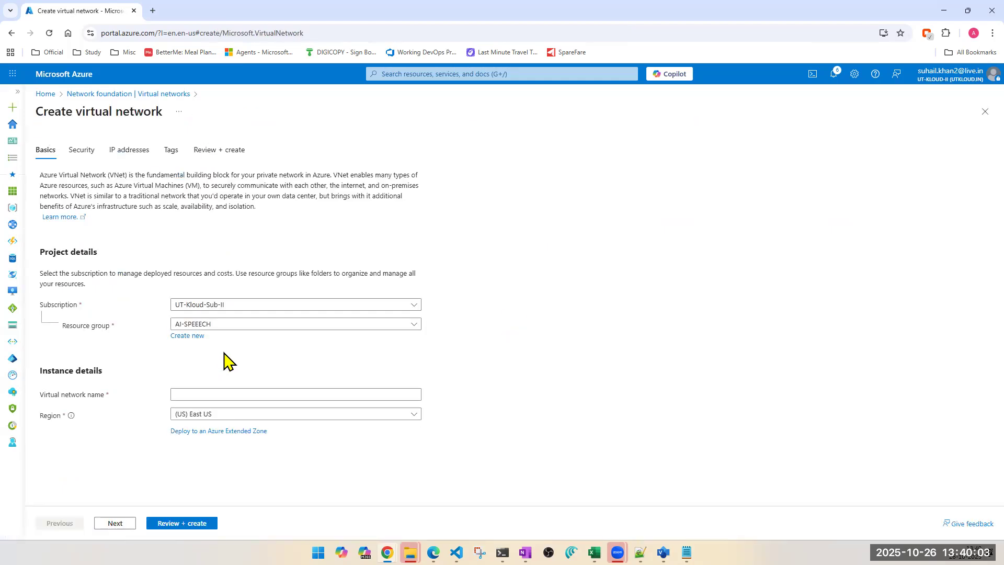
Step: Name the virtual network 500-vnet and continue to the IP addresses settings
{"action": "left_click", "coordinate": [214, 393]}
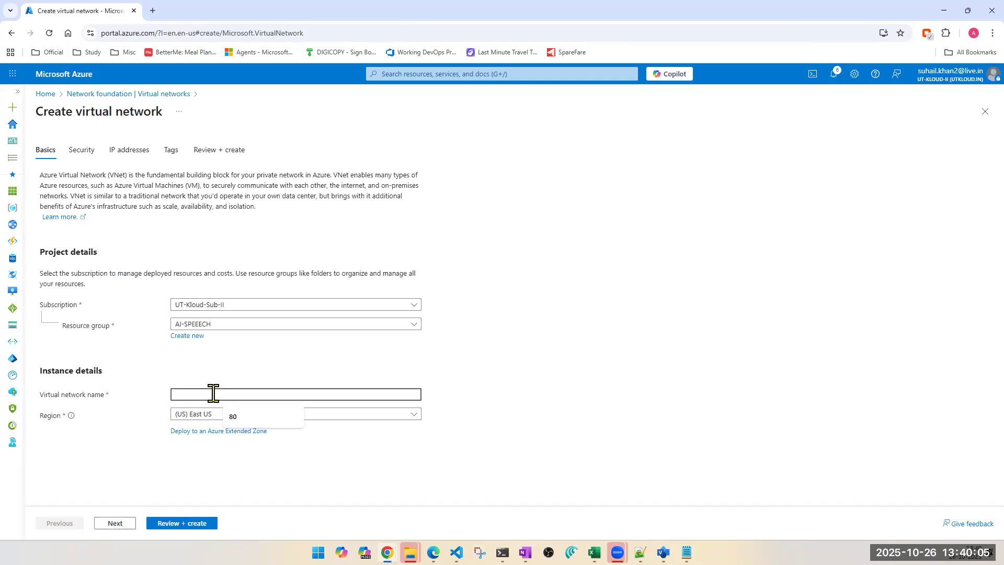
{"action": "type", "text": "500"}
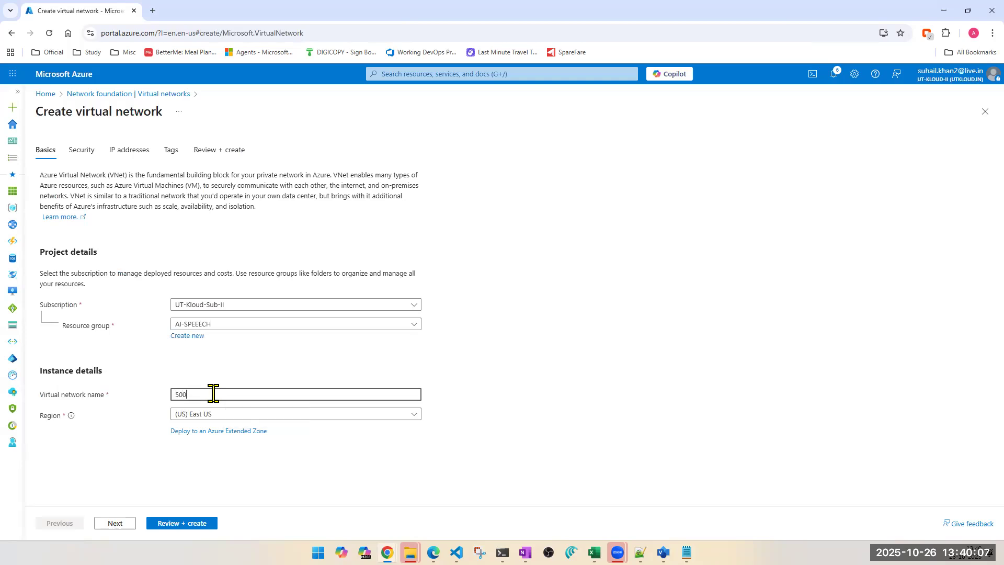
{"action": "type", "text": "-vnet"}
{"action": "left_click", "coordinate": [109, 525]}
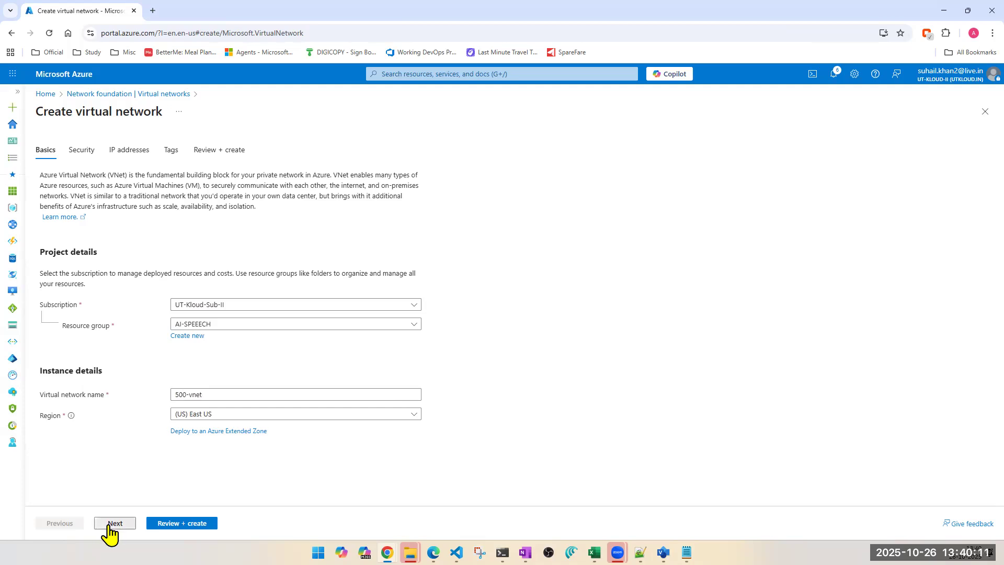
{"action": "left_click", "coordinate": [109, 525]}
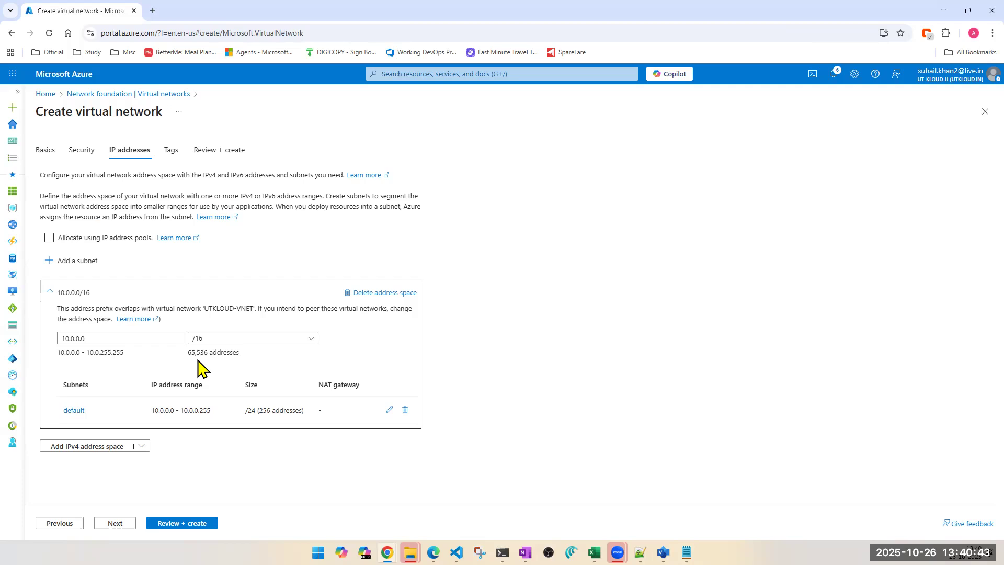
Step: Try the address space sizes /12 and then /28 for the virtual network
{"action": "left_click", "coordinate": [231, 339]}
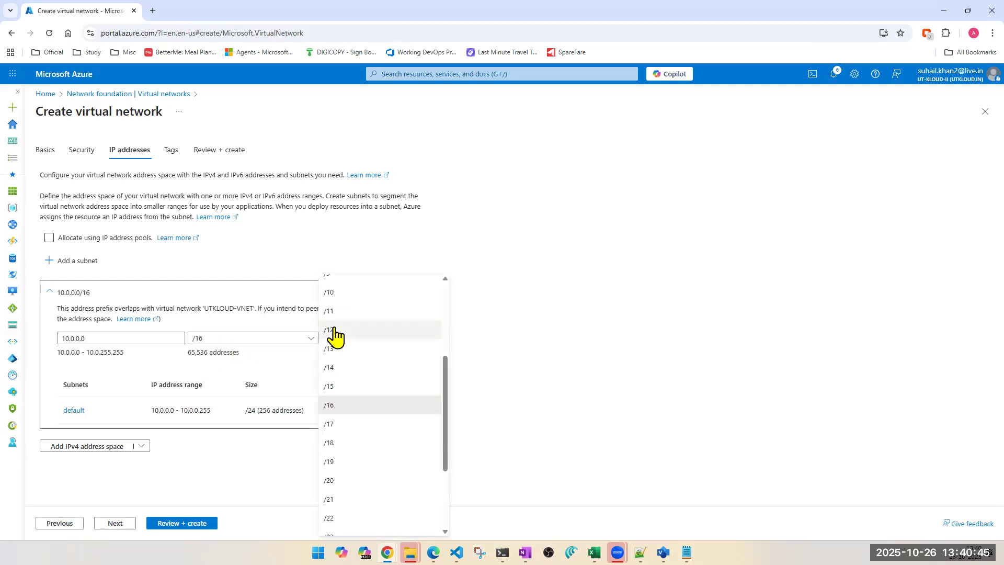
{"action": "left_click", "coordinate": [331, 330]}
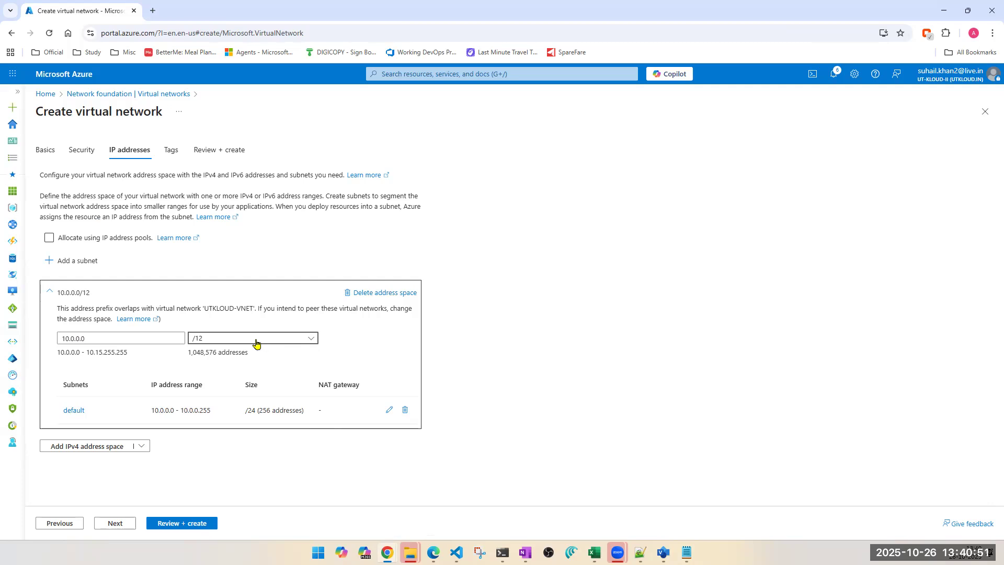
{"action": "left_click", "coordinate": [256, 339]}
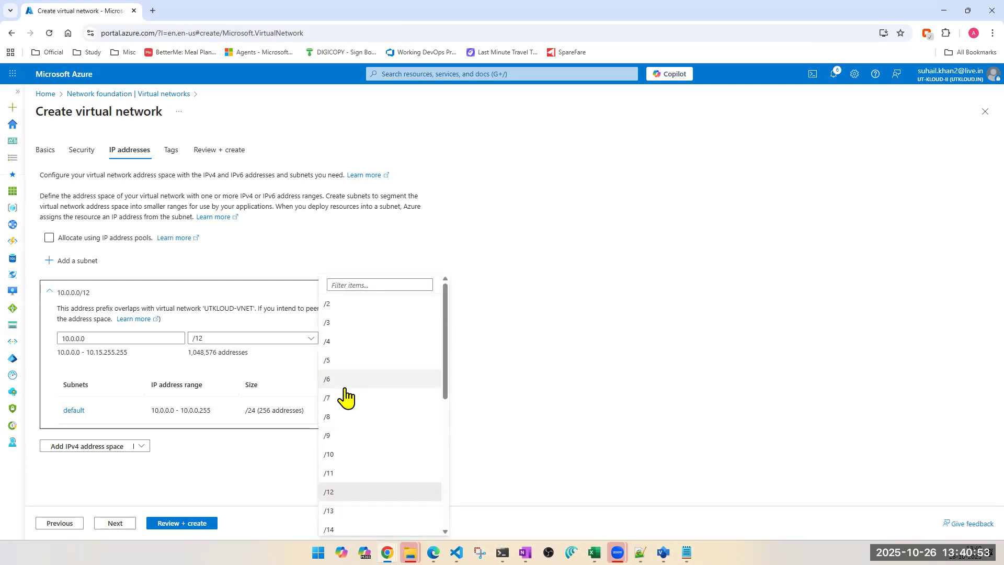
{"action": "scroll", "coordinate": [346, 398], "scroll_direction": "down", "scroll_amount": 5}
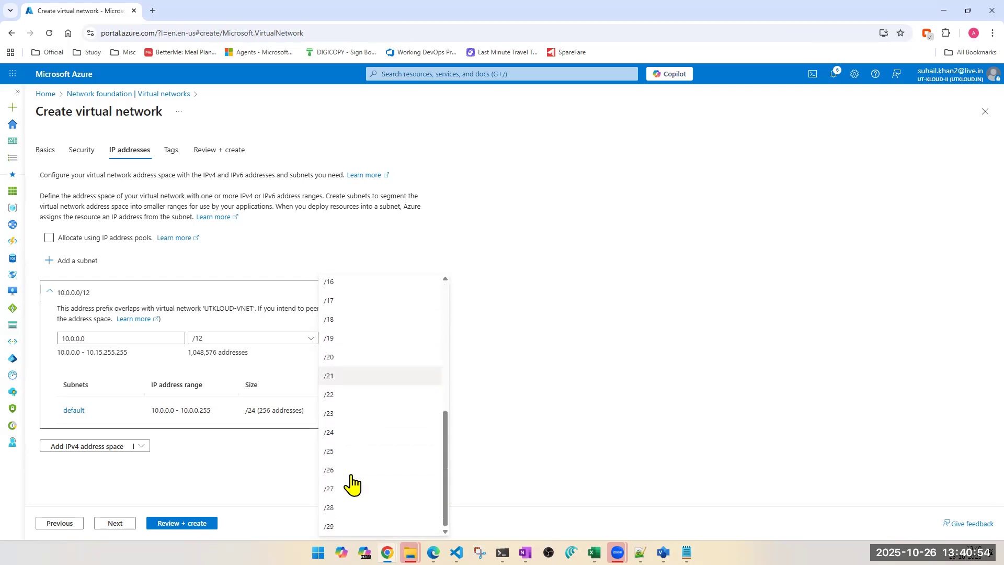
{"action": "left_click", "coordinate": [340, 511]}
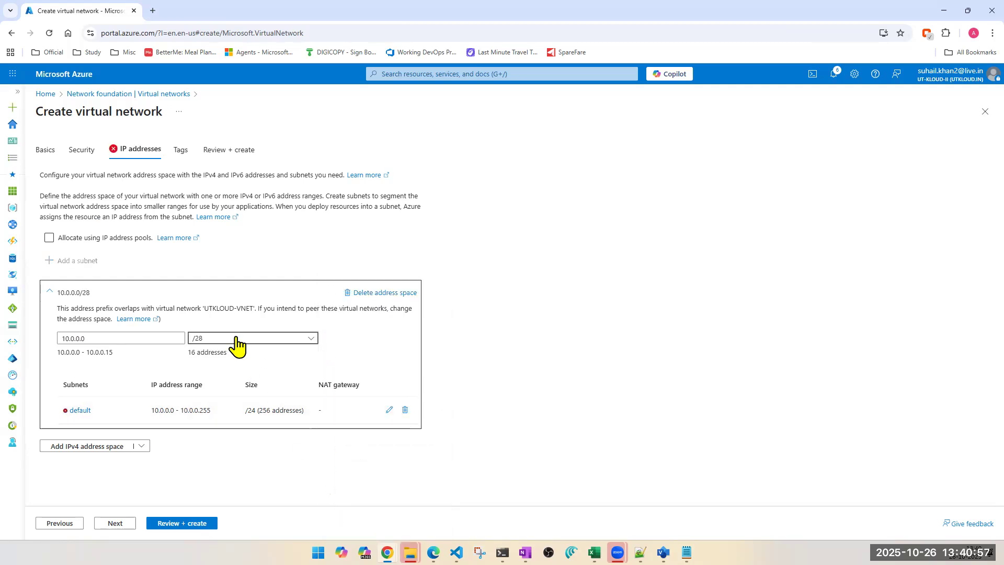
Step: Set the virtual network's address space to 10.0.0.0/23
{"action": "left_click", "coordinate": [237, 339]}
{"action": "left_click", "coordinate": [344, 496]}
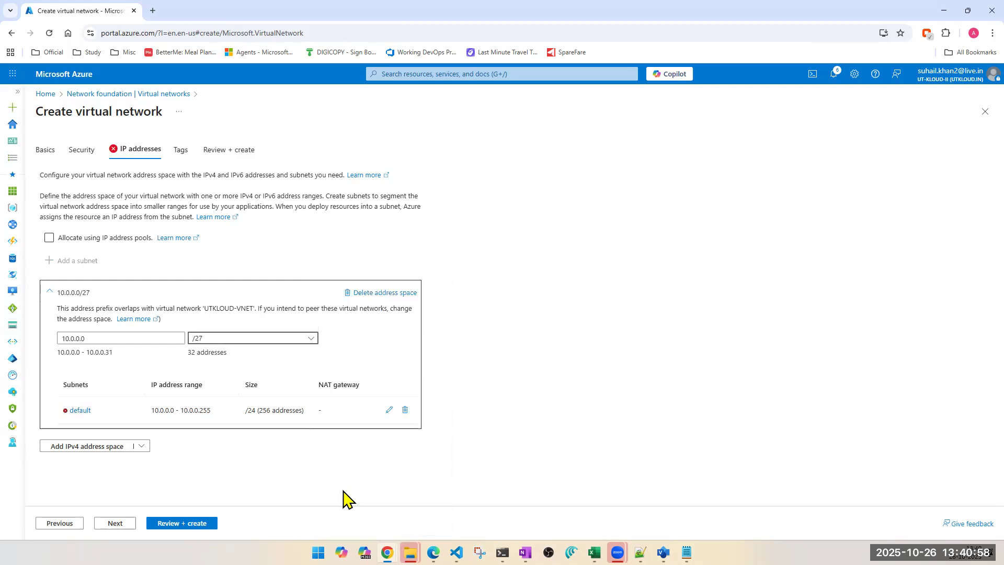
{"action": "left_click", "coordinate": [226, 341]}
{"action": "left_click", "coordinate": [325, 448]}
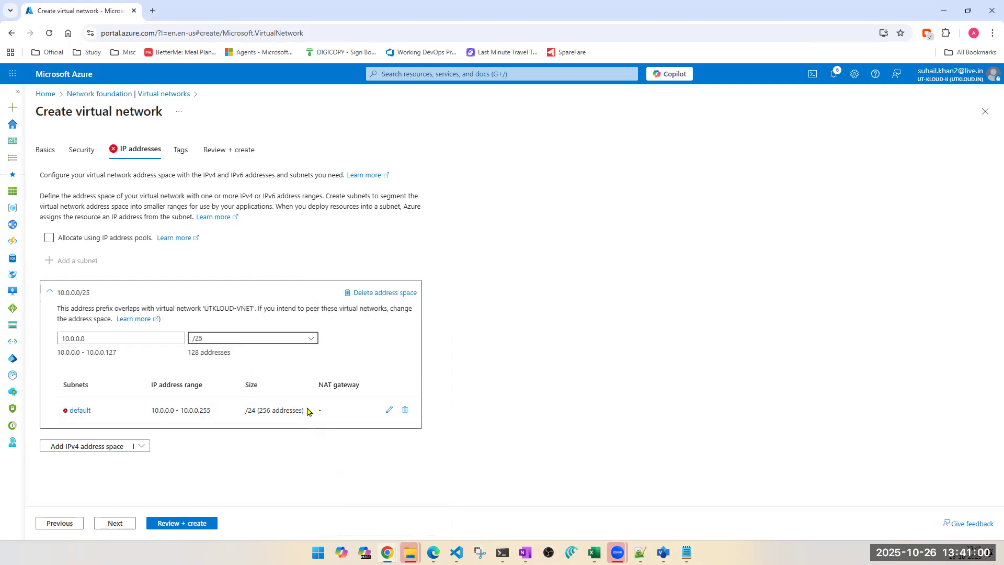
{"action": "left_click", "coordinate": [265, 340]}
{"action": "left_click", "coordinate": [344, 420]}
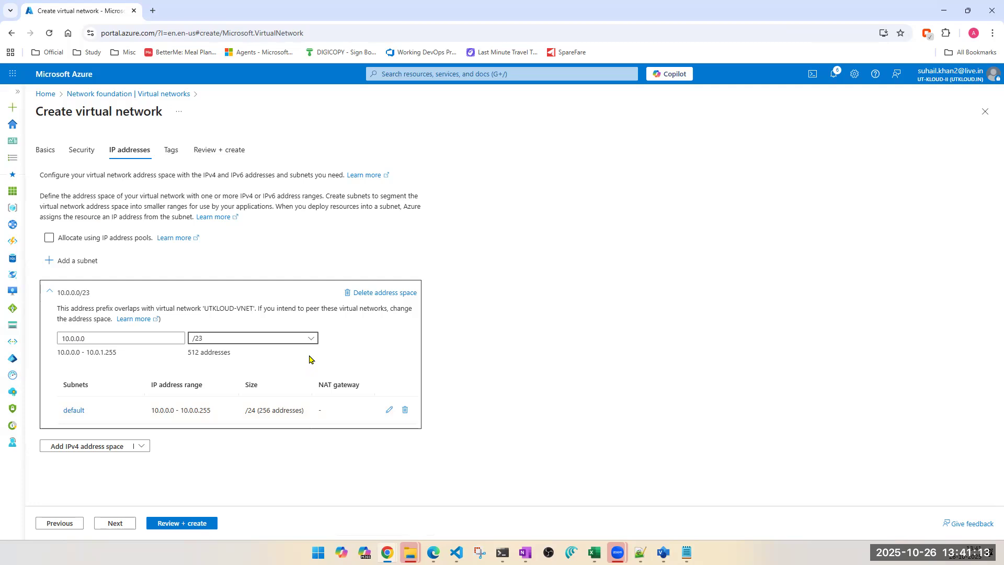
Step: Switch to Notepad and add subnet3 and subnet4 lines below subnet2 in the notes
{"action": "key", "text": "alt+Tab"}
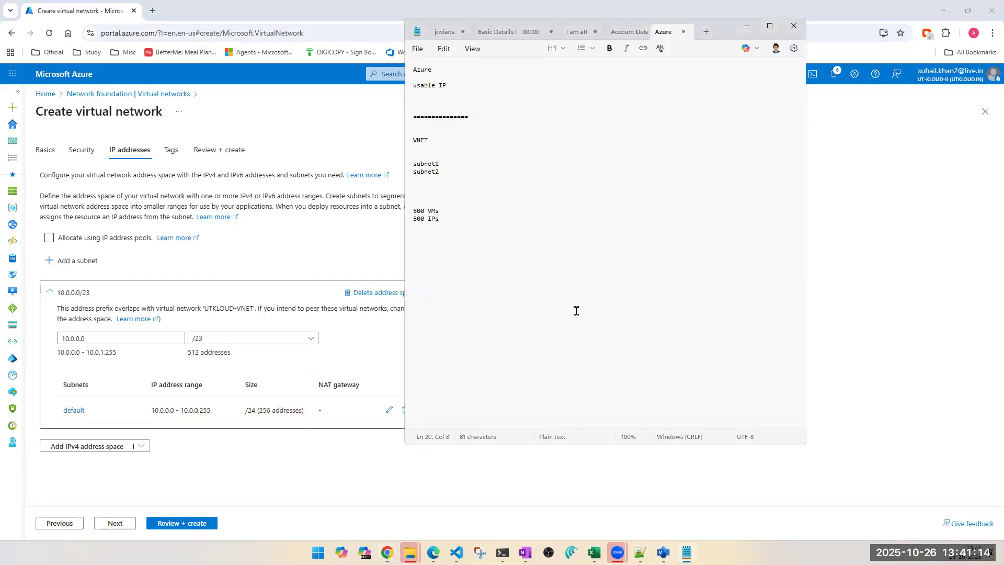
{"action": "left_click", "coordinate": [456, 171]}
{"action": "key", "text": "Return"}
{"action": "type", "text": "subnet3"}
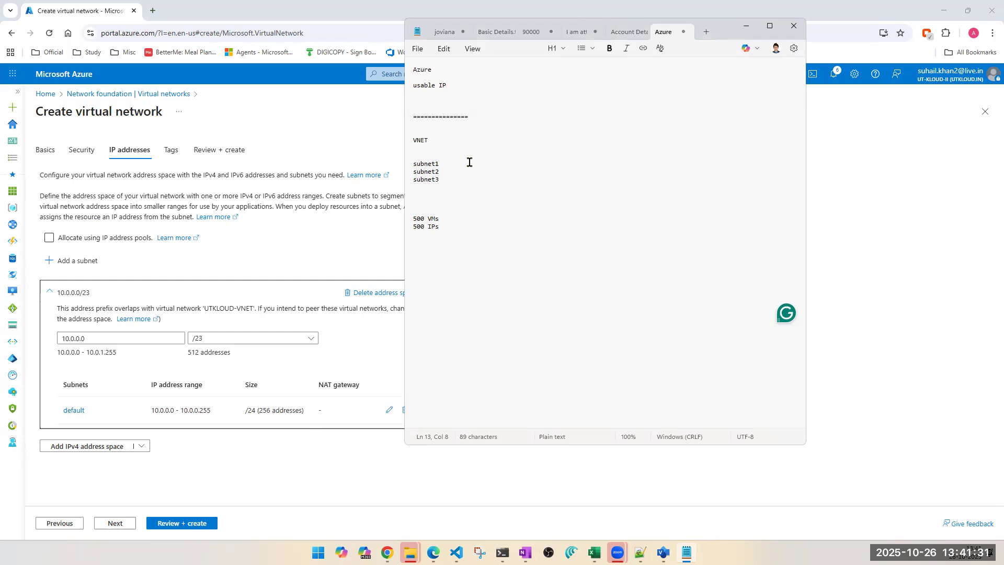
{"action": "type", "text": "--"}
{"action": "key", "text": "Down"}
{"action": "key", "text": "Down"}
{"action": "key", "text": "Down"}
{"action": "key", "text": "Return"}
{"action": "type", "text": "subne"}
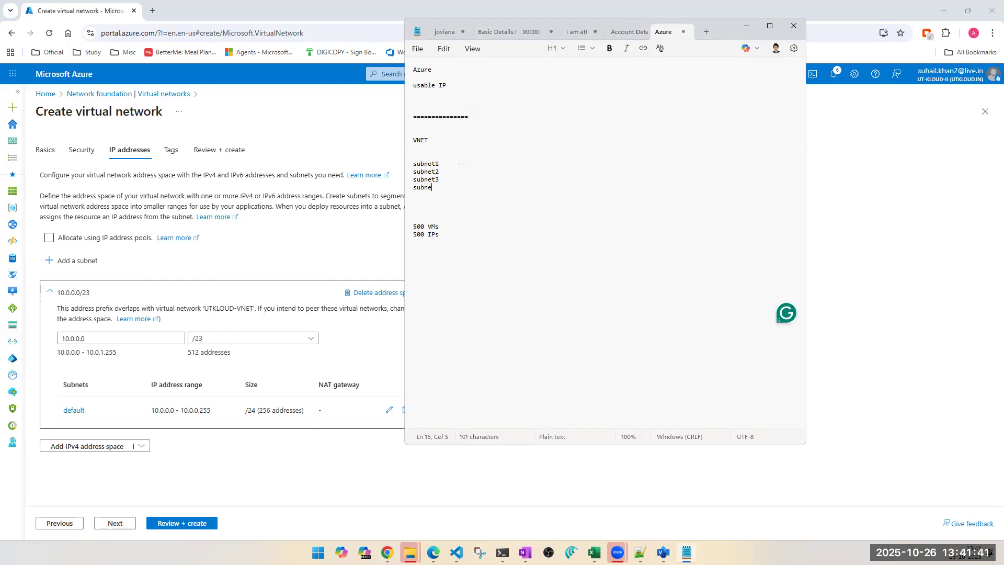
{"action": "type", "text": "t4"}
Step: Append a "--" marker after each of the subnet1 to subnet4 lines
{"action": "left_click", "coordinate": [450, 180]}
{"action": "key", "text": "Up"}
{"action": "type", "text": "--"}
{"action": "key", "text": "Down"}
{"action": "type", "text": "--"}
{"action": "key", "text": "Down"}
{"action": "key", "text": "Down"}
{"action": "type", "text": "--"}
{"action": "left_click", "coordinate": [491, 164]}
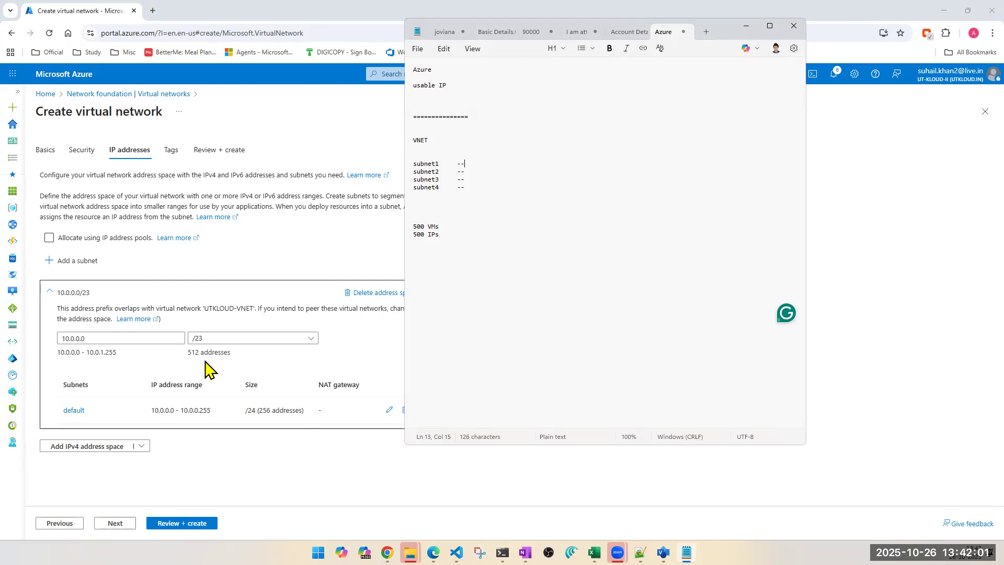
Step: Review and create the 500-vnet virtual network
{"action": "left_click", "coordinate": [370, 339]}
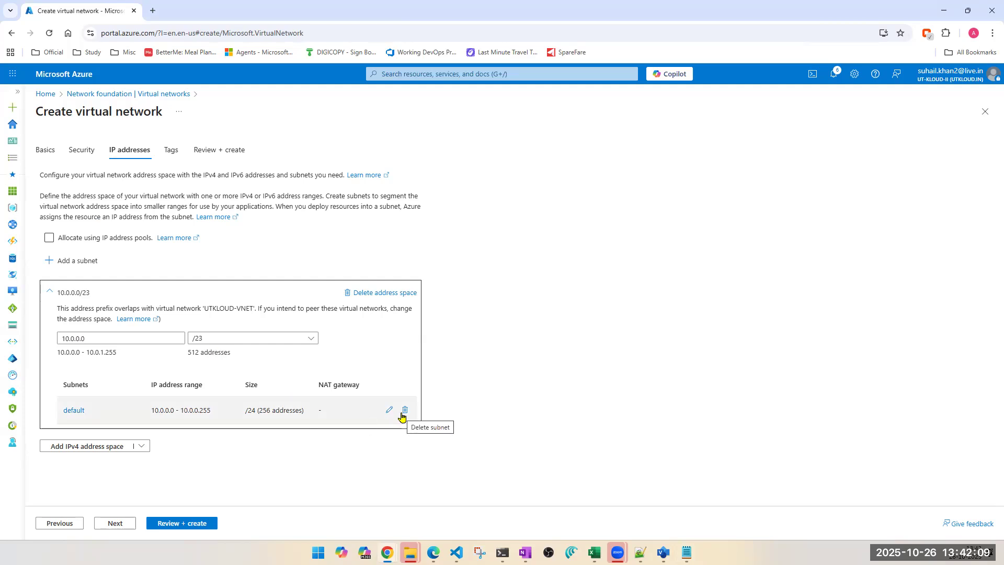
{"action": "left_click", "coordinate": [176, 523]}
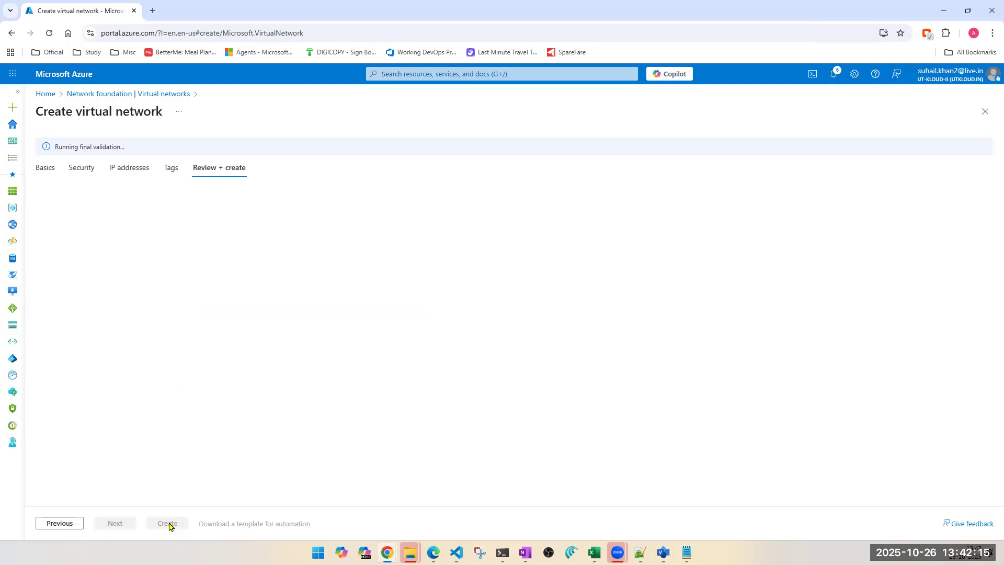
{"action": "left_click", "coordinate": [169, 523]}
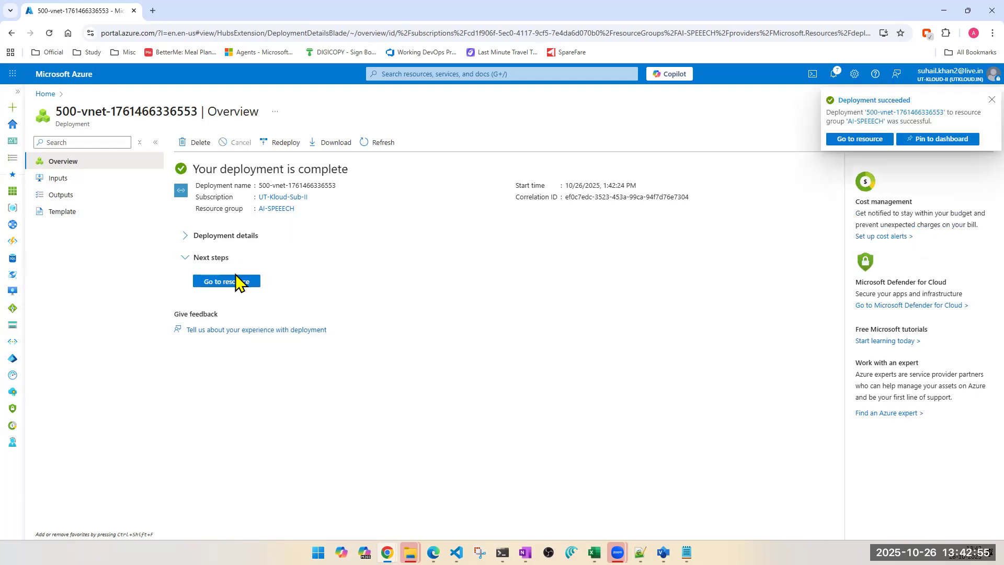
Step: Open the new virtual network and view its address space and subnets
{"action": "left_click", "coordinate": [235, 281]}
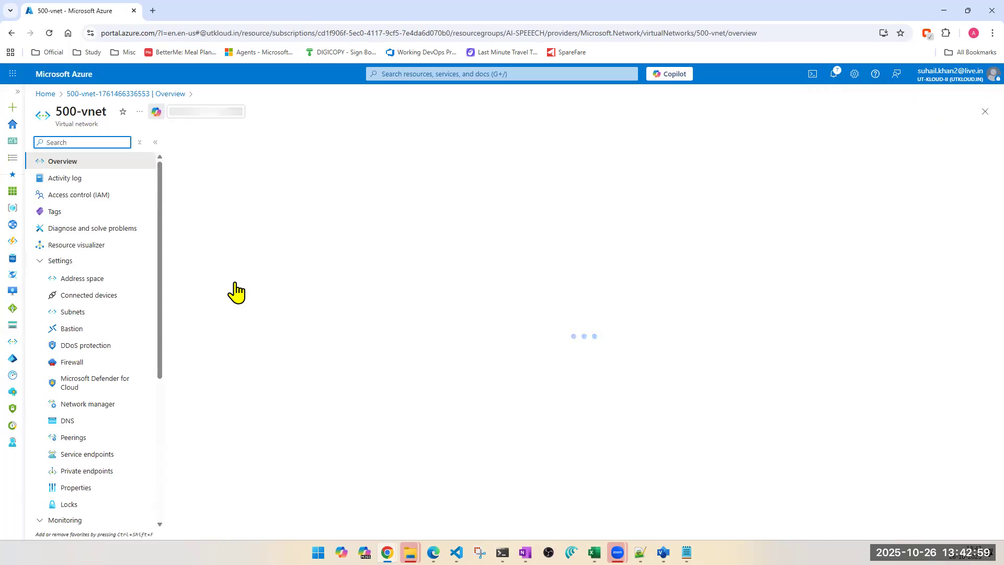
{"action": "left_click", "coordinate": [88, 282]}
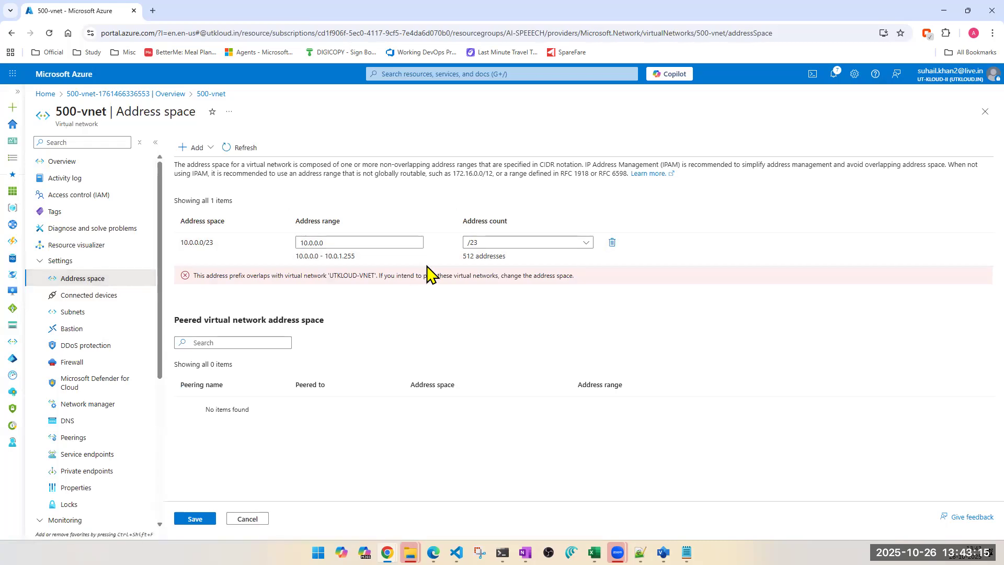
{"action": "left_click", "coordinate": [73, 313]}
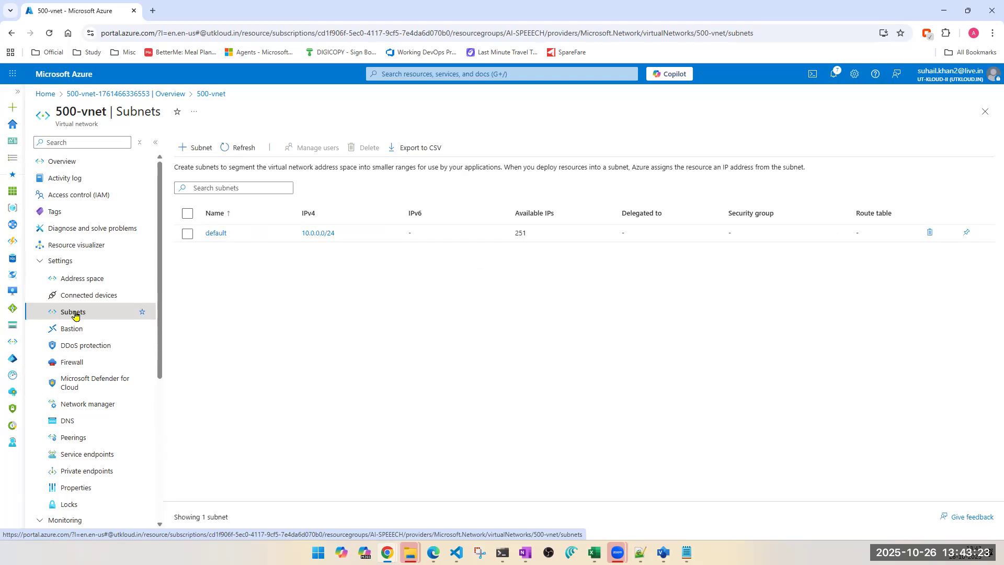
Step: Delete the default subnet, entering delete to confirm the deletion
{"action": "left_click", "coordinate": [927, 234]}
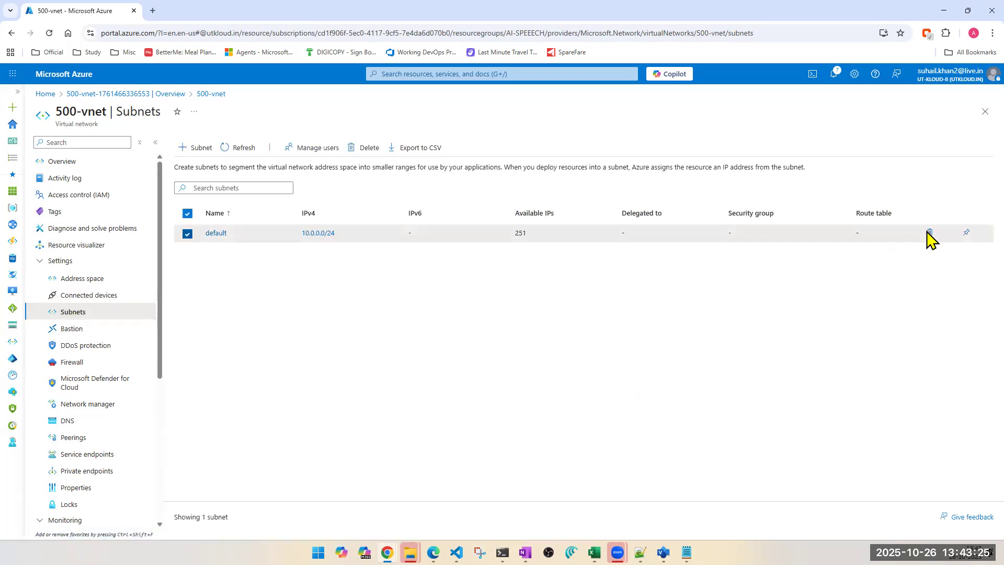
{"action": "left_click", "coordinate": [357, 149]}
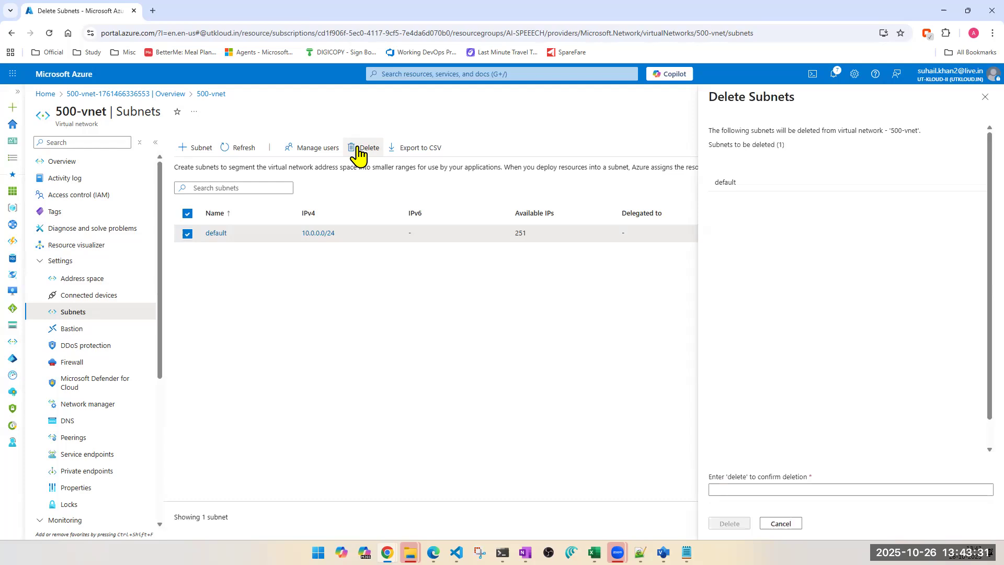
{"action": "double_click", "coordinate": [726, 183]}
{"action": "left_click", "coordinate": [736, 481]}
{"action": "double_click", "coordinate": [736, 480]}
{"action": "key", "text": "ctrl+c"}
{"action": "left_click", "coordinate": [737, 489]}
{"action": "key", "text": "ctrl+v"}
{"action": "left_click", "coordinate": [729, 523]}
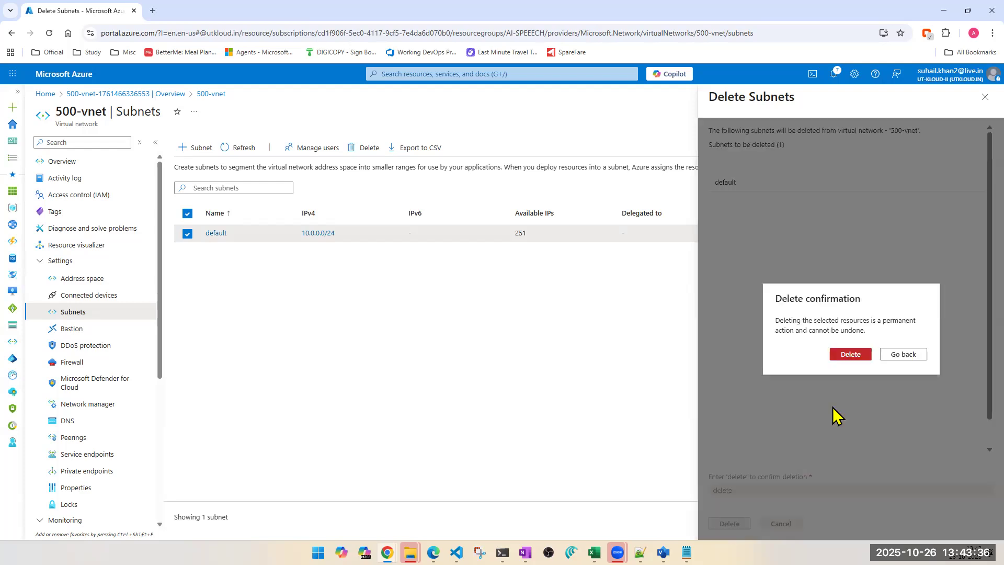
{"action": "left_click", "coordinate": [837, 361]}
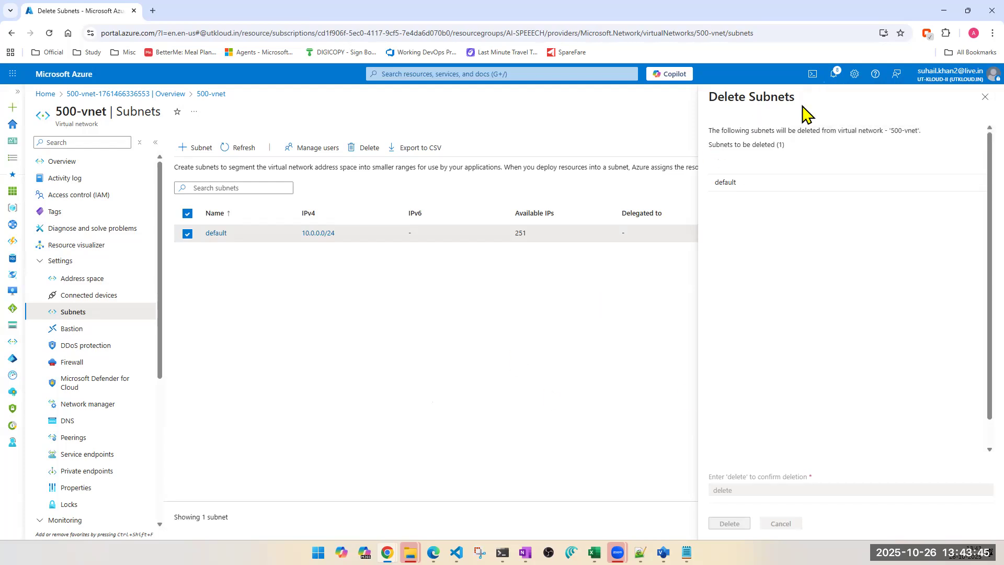
Step: Check the notifications and refresh the subnet list
{"action": "left_click", "coordinate": [835, 75]}
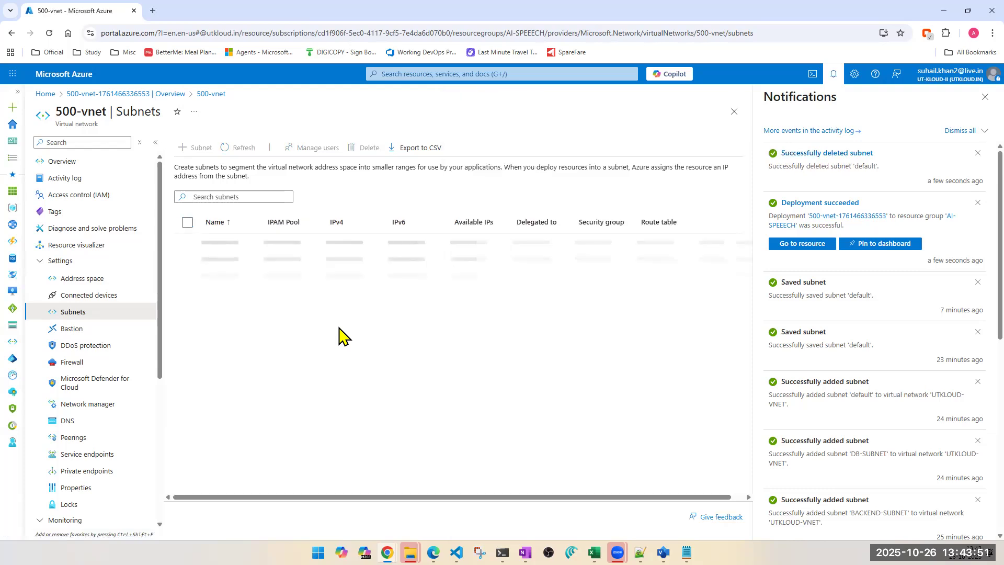
{"action": "left_click", "coordinate": [985, 98]}
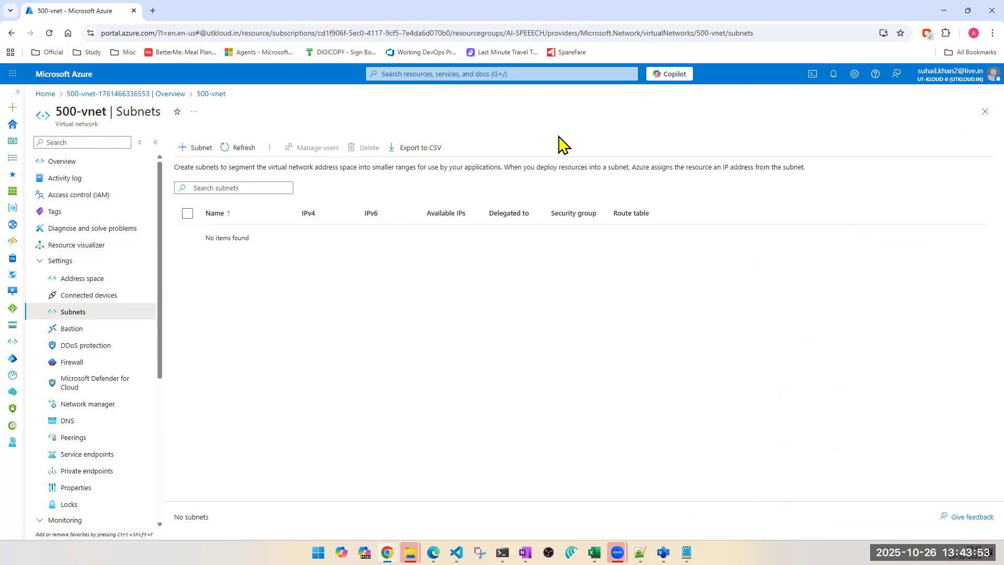
{"action": "left_click", "coordinate": [238, 151]}
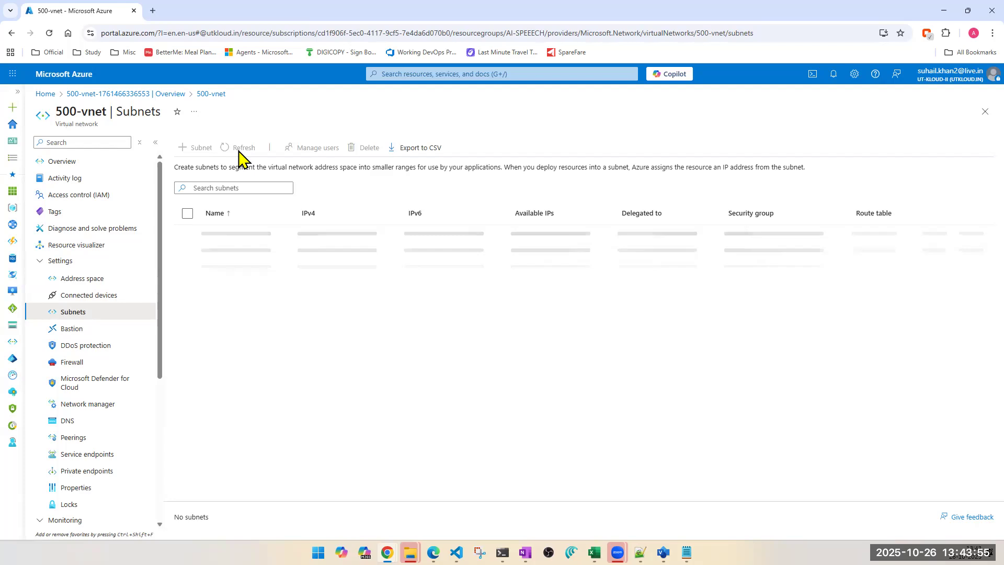
Step: Add a subnet named subnet1 to the VNet with a /25 (128 addresses) size starting at 10.0.0.0
{"action": "left_click", "coordinate": [197, 152]}
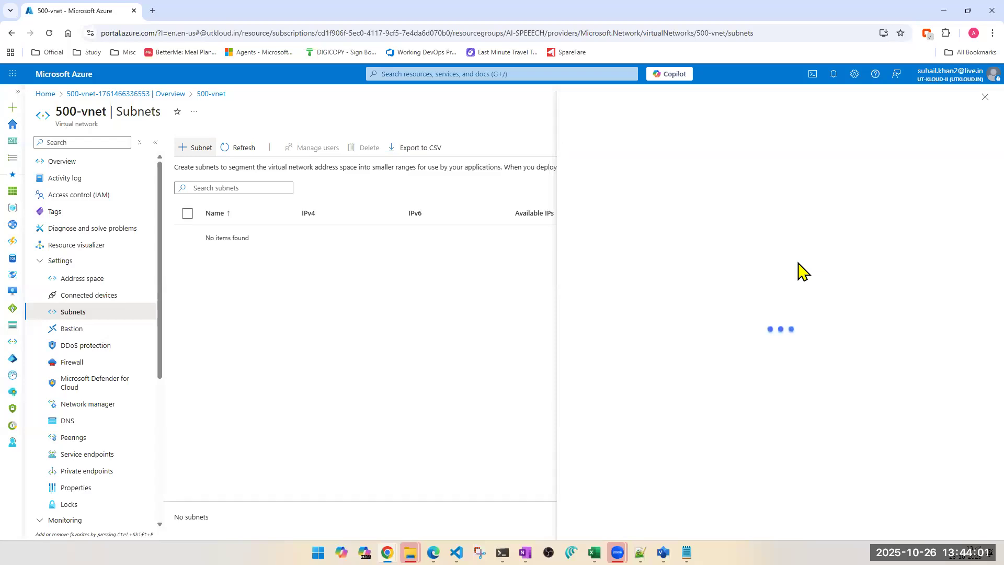
{"action": "double_click", "coordinate": [721, 178]}
{"action": "type", "text": "subnet1"}
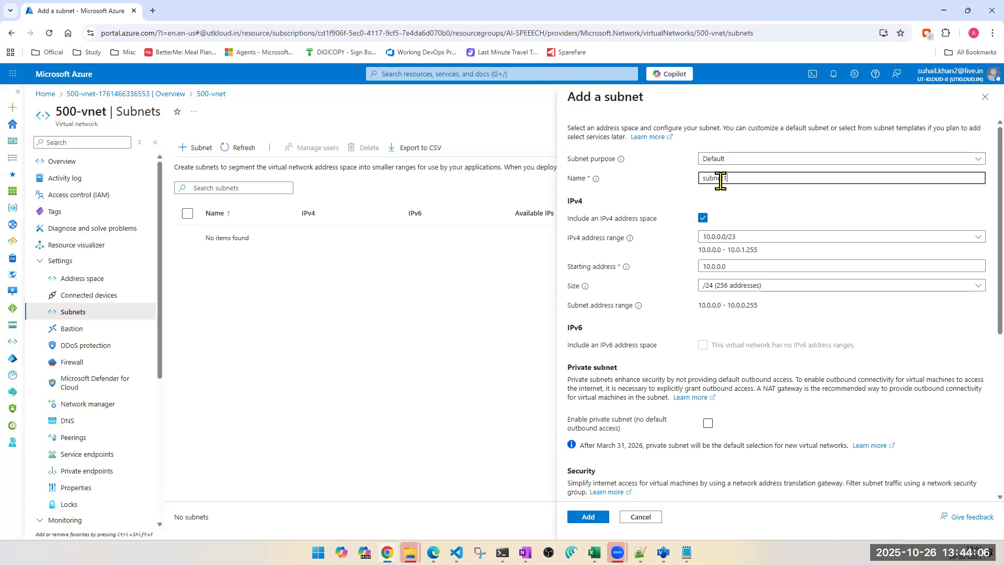
{"action": "double_click", "coordinate": [721, 179]}
{"action": "left_click", "coordinate": [772, 290]}
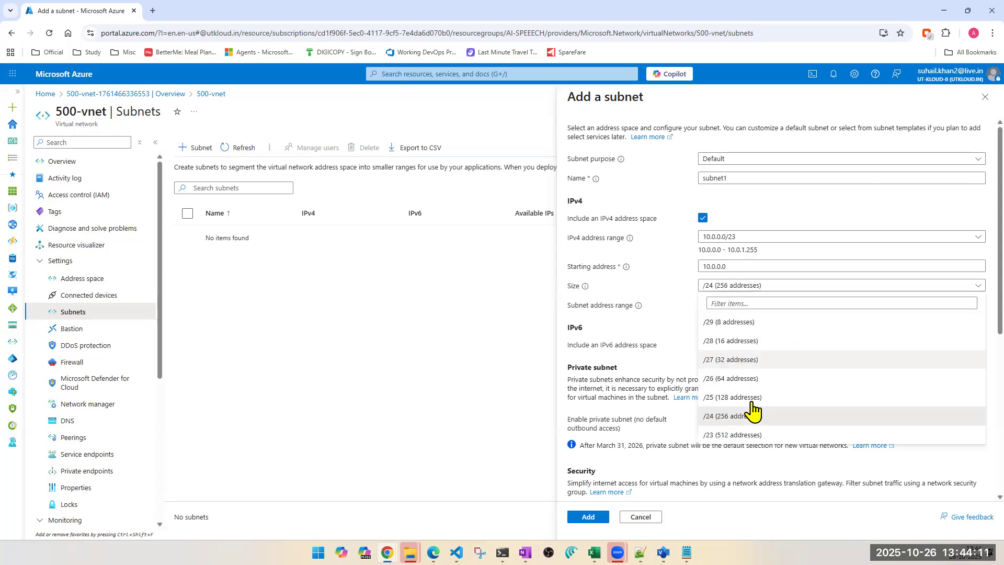
{"action": "left_click", "coordinate": [753, 400]}
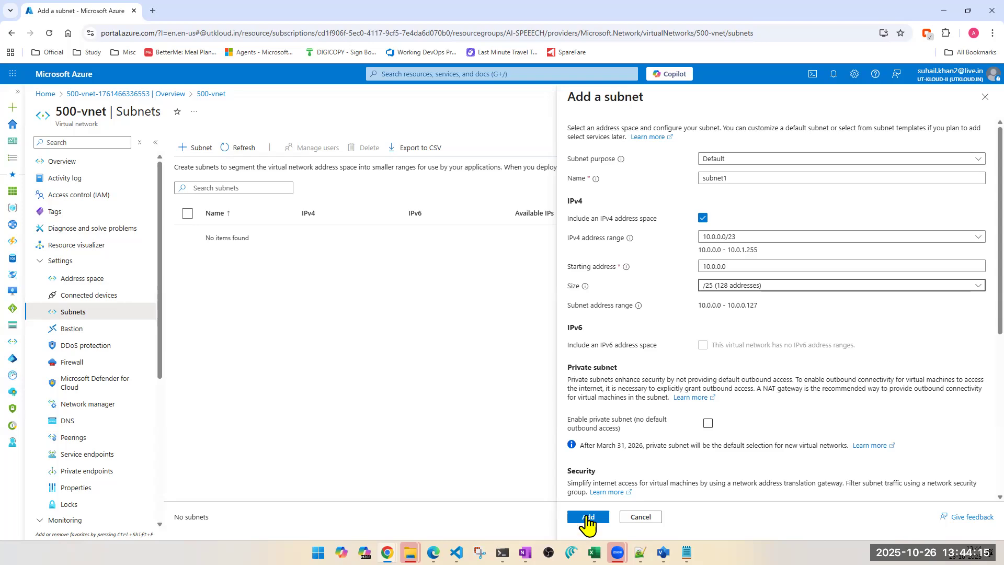
{"action": "left_click", "coordinate": [587, 518]}
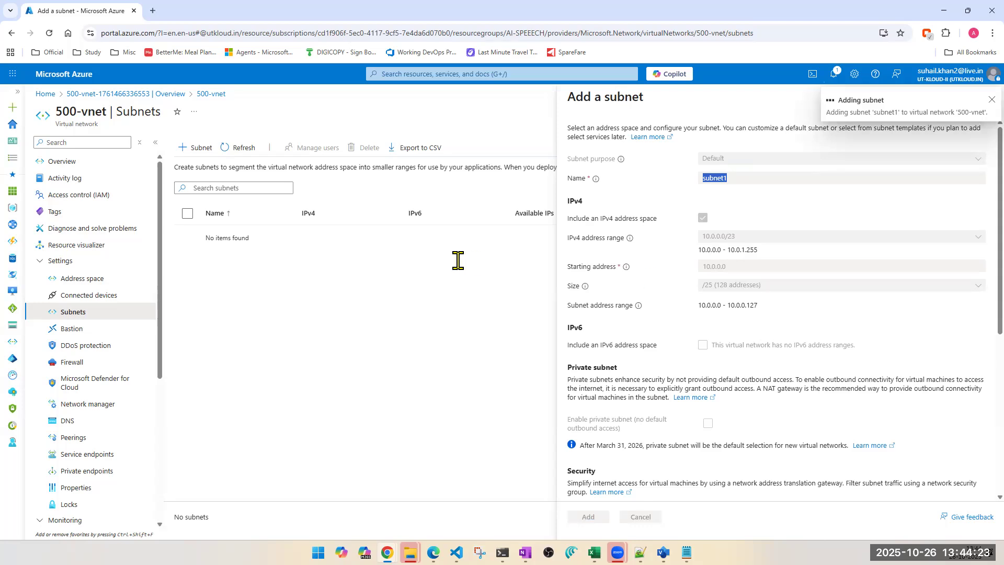
Step: Add subnet2 with a /25 (128 addresses) size starting at 10.0.1.0
{"action": "left_click", "coordinate": [205, 152]}
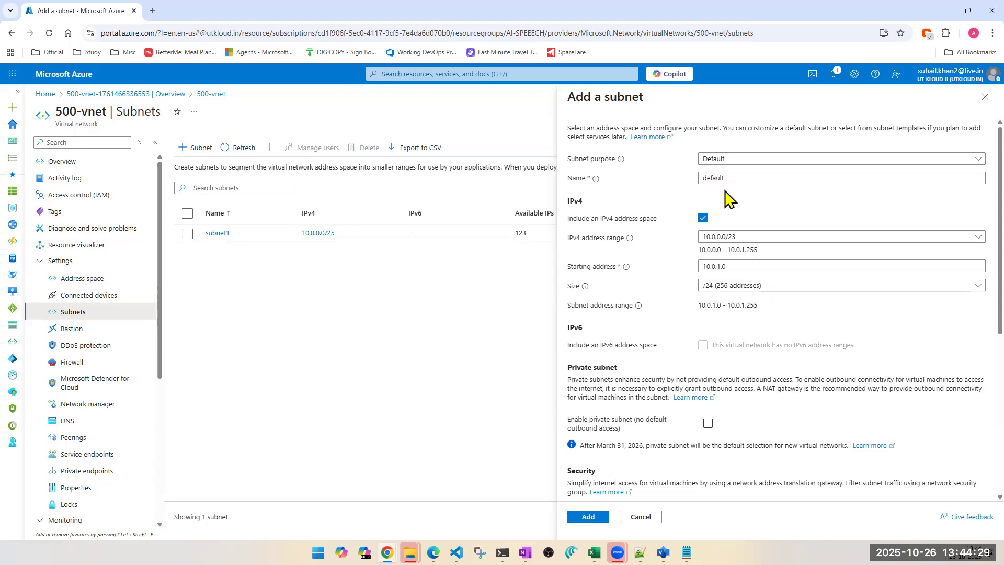
{"action": "type", "text": "subnet1"}
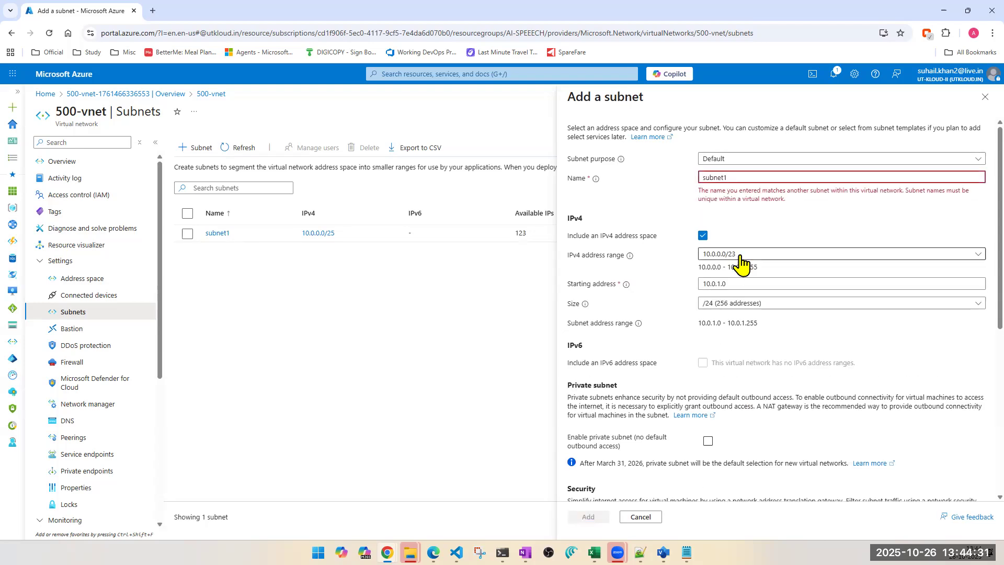
{"action": "key", "text": "BackSpace"}
{"action": "type", "text": "2"}
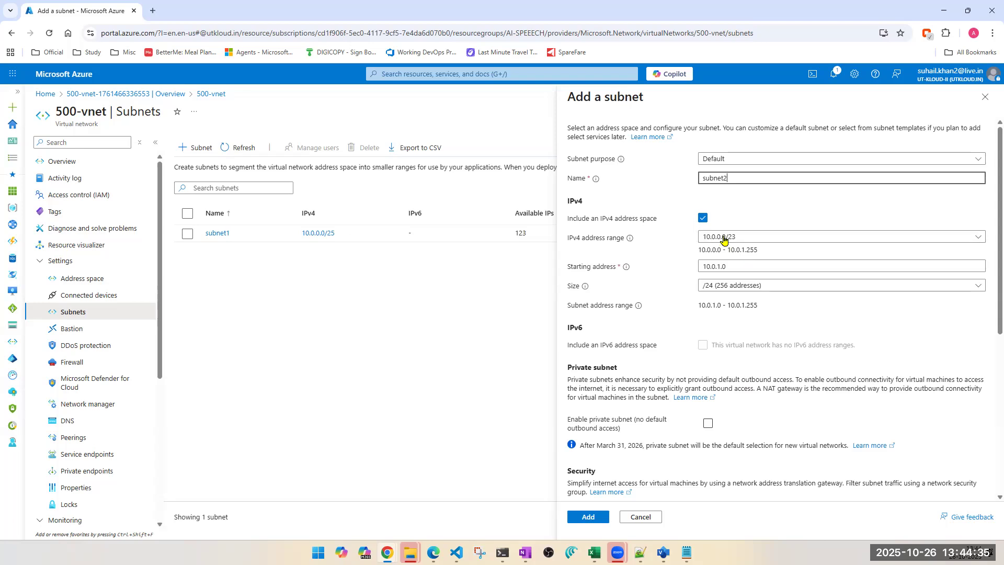
{"action": "left_click", "coordinate": [729, 296]}
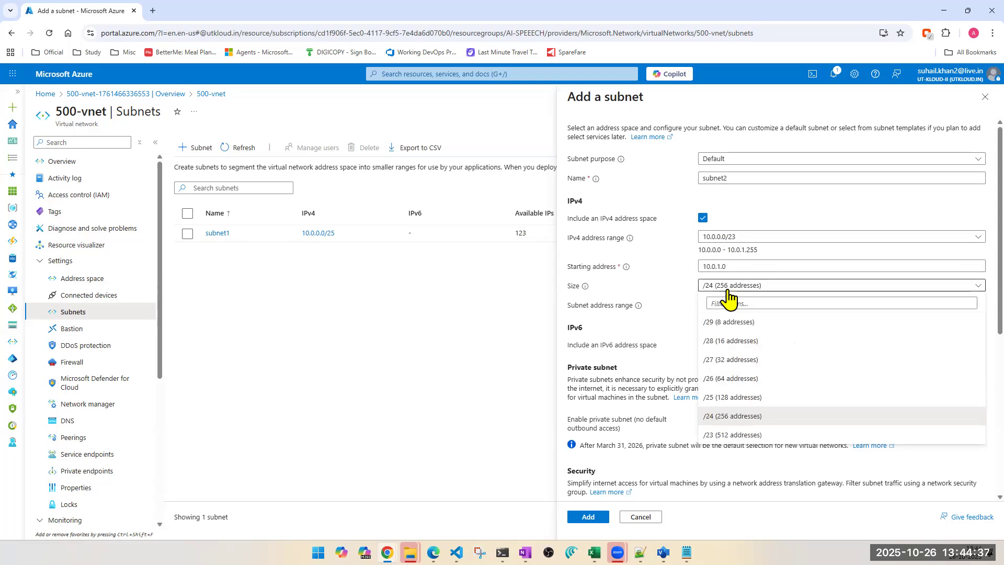
{"action": "left_click", "coordinate": [731, 399]}
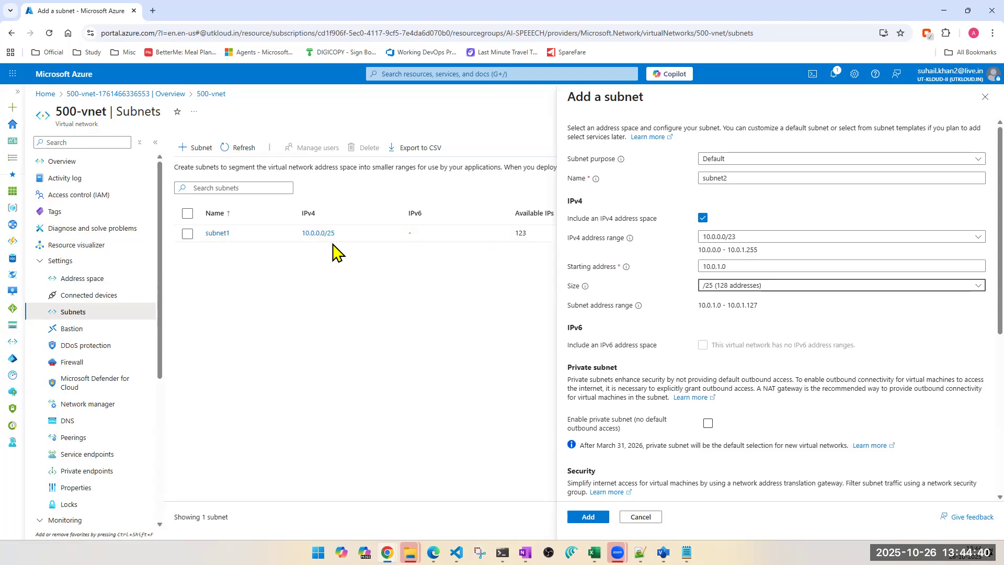
{"action": "left_click", "coordinate": [600, 517]}
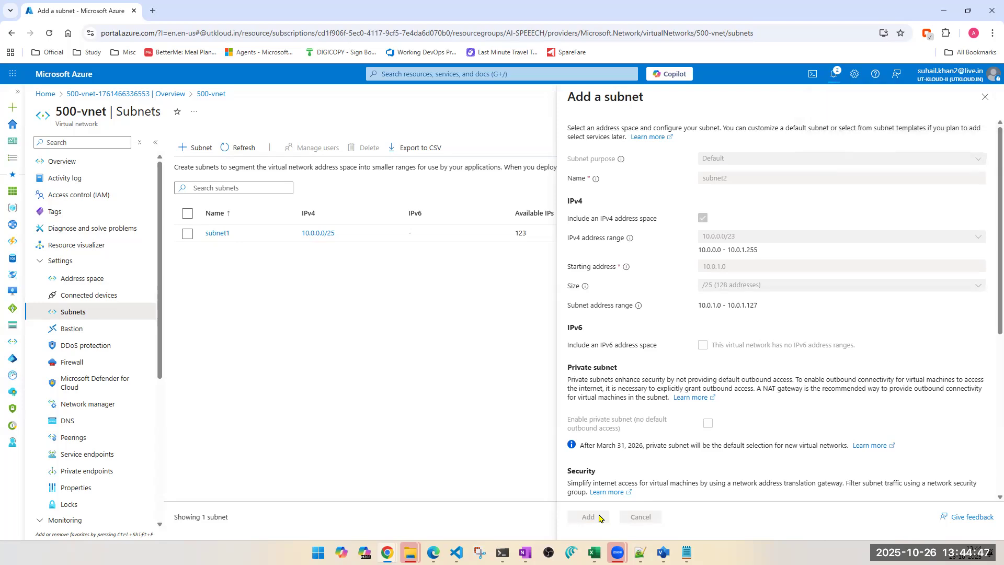
Step: Add subnet3 with the /25 size starting at 10.0.0.128
{"action": "left_click", "coordinate": [191, 150]}
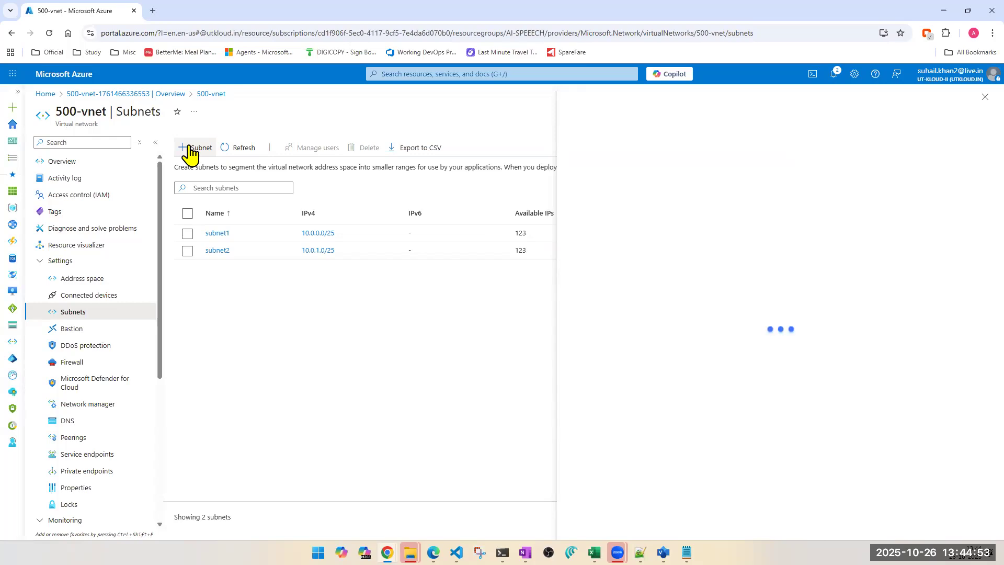
{"action": "left_click", "coordinate": [713, 179]}
{"action": "double_click", "coordinate": [712, 178]}
{"action": "type", "text": "subnet1"}
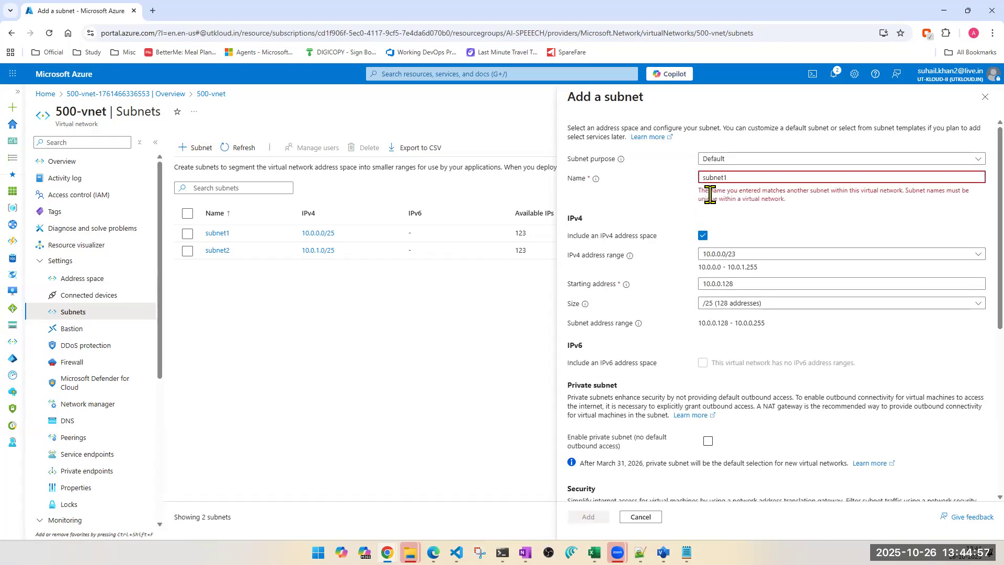
{"action": "key", "text": "BackSpace"}
{"action": "type", "text": "3"}
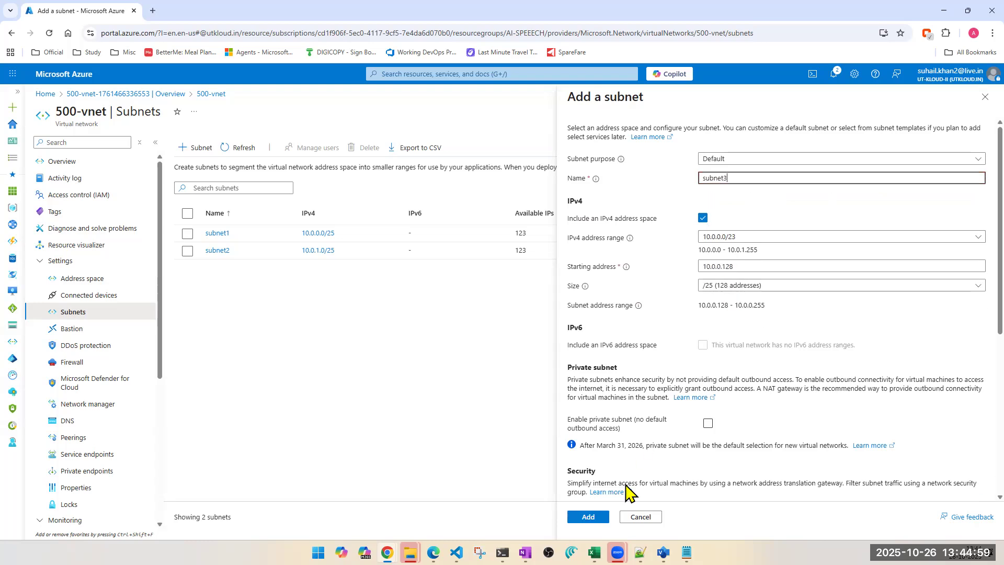
{"action": "left_click", "coordinate": [589, 517]}
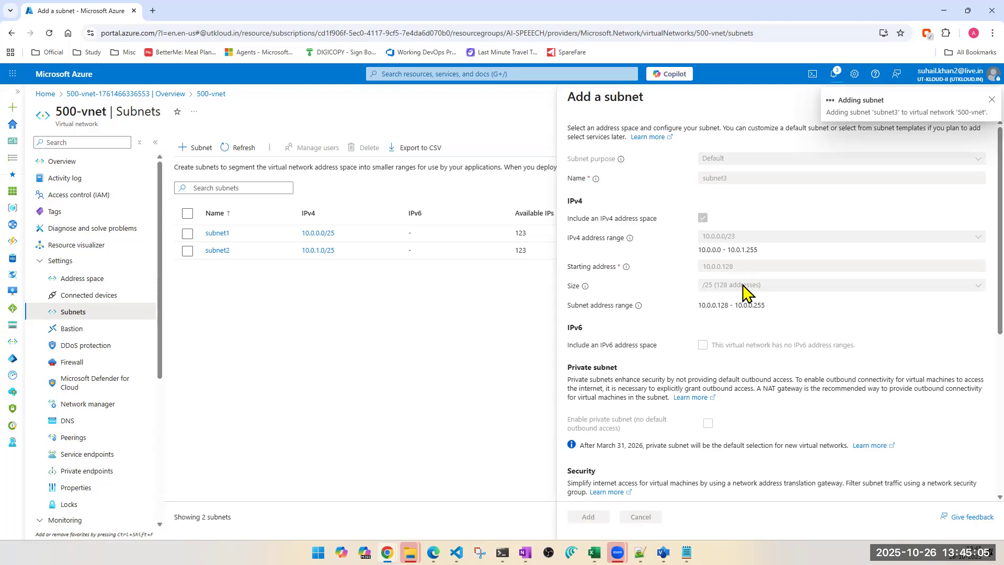
Step: Add subnet4 with the /25 size starting at 10.0.1.128
{"action": "left_click", "coordinate": [197, 148]}
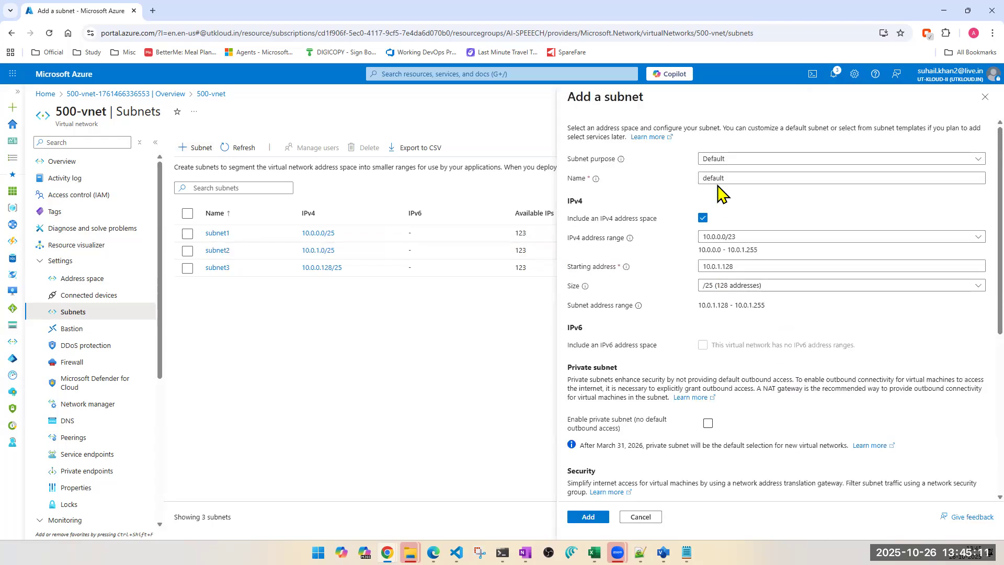
{"action": "double_click", "coordinate": [717, 179]}
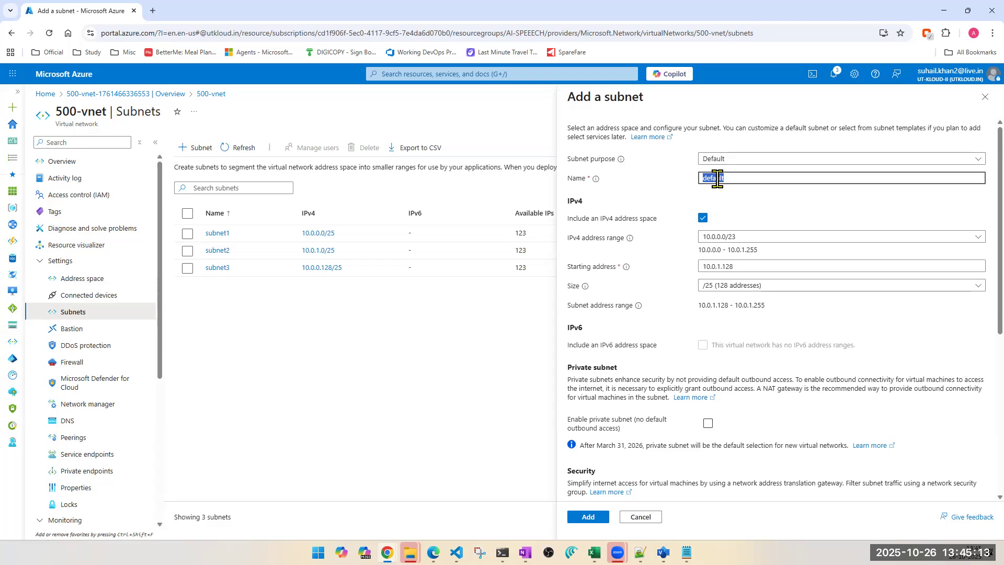
{"action": "type", "text": "subnet1"}
{"action": "key", "text": "BackSpace"}
{"action": "type", "text": "4"}
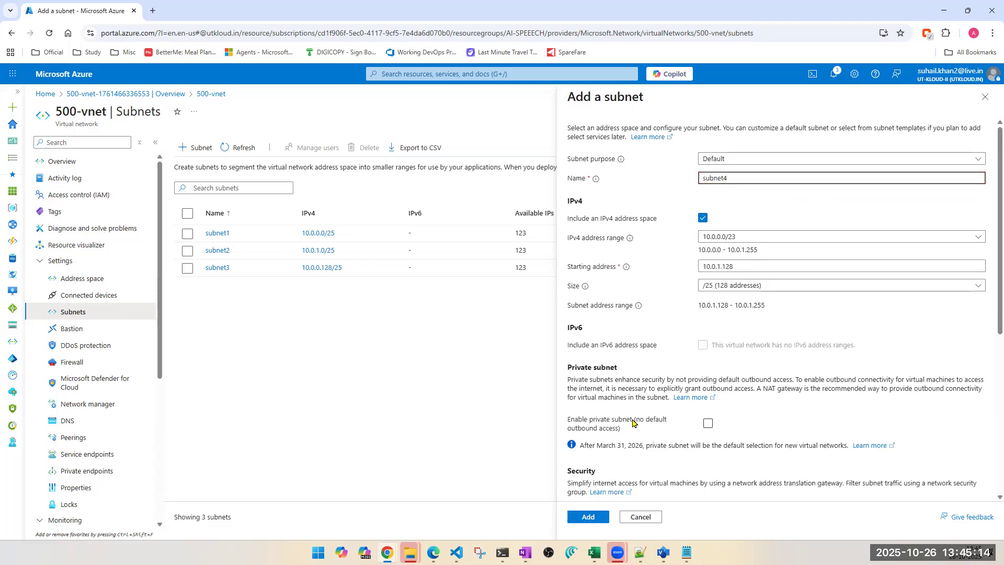
{"action": "left_click", "coordinate": [588, 517]}
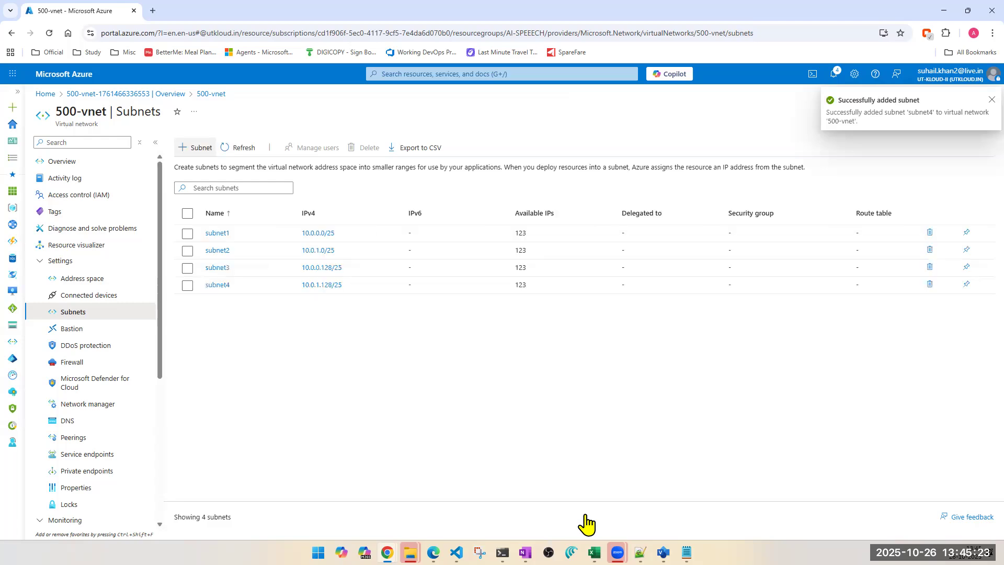
Step: Open Calculator and add up the 123 available IPs of each of the four subnets
{"action": "key", "text": "XF86Calculator"}
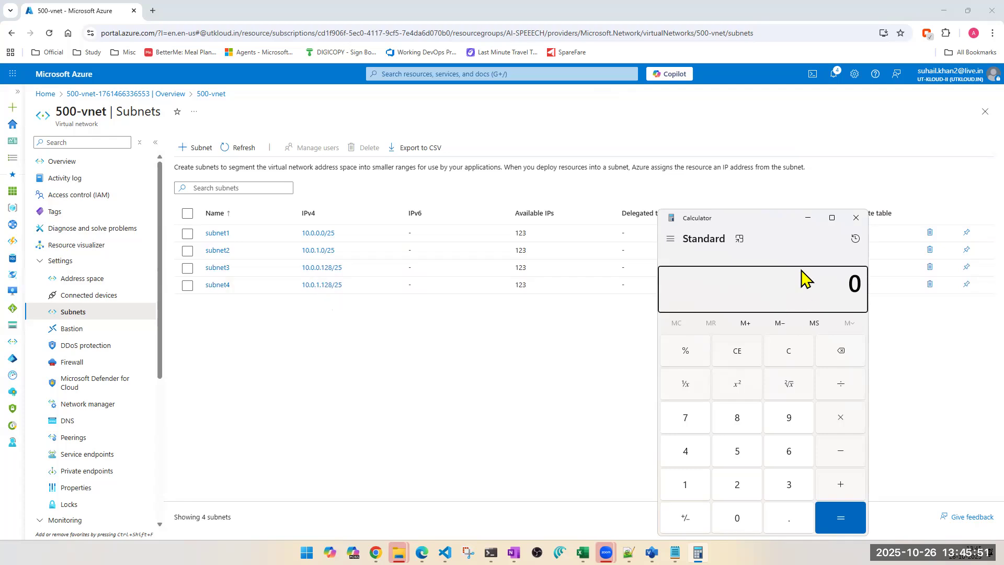
{"action": "left_click", "coordinate": [777, 228]}
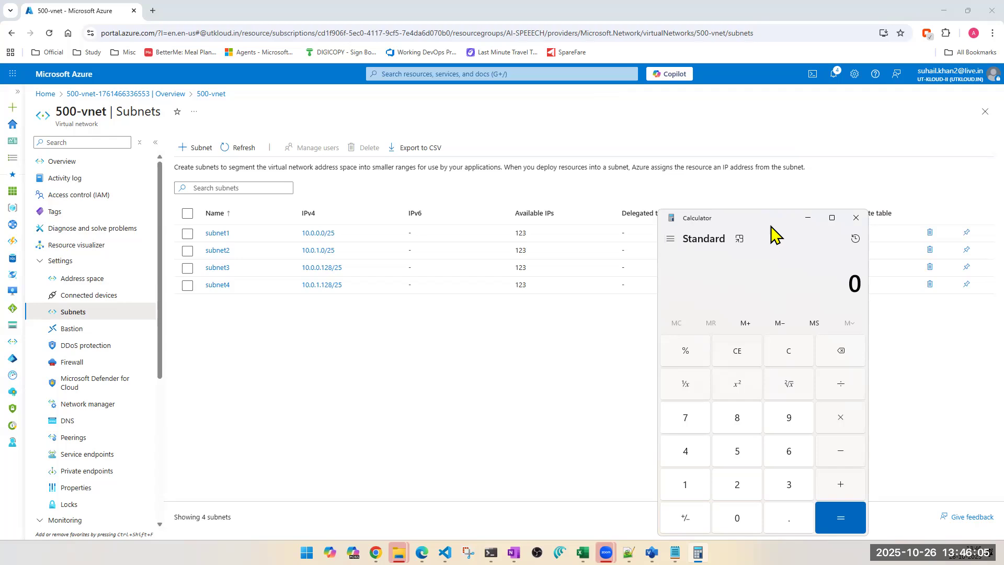
{"action": "type", "text": "123+123+123+123+"}
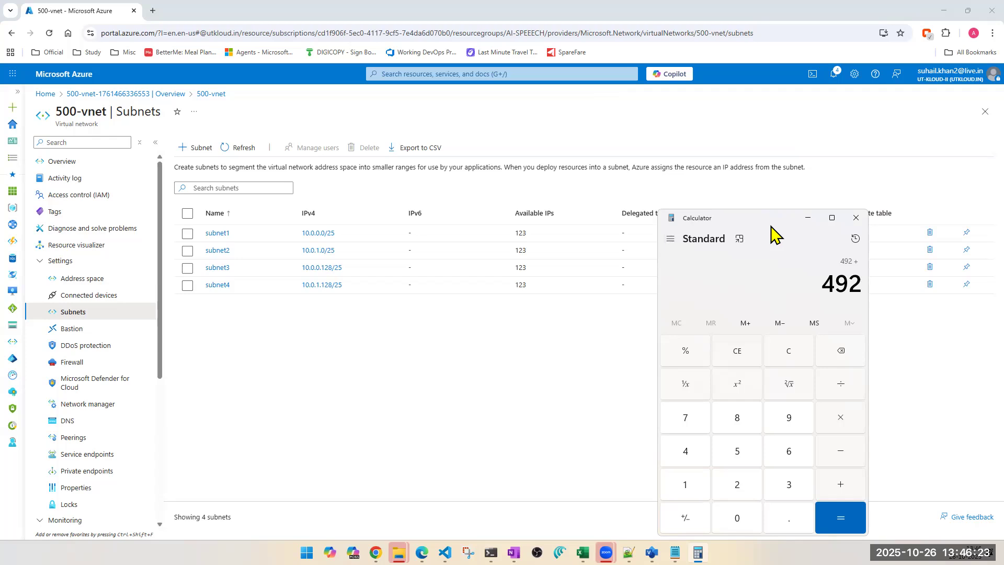
Step: Open subnet1's edit pane and calculate 128*4 in Calculator, then close Calculator
{"action": "left_click", "coordinate": [218, 234]}
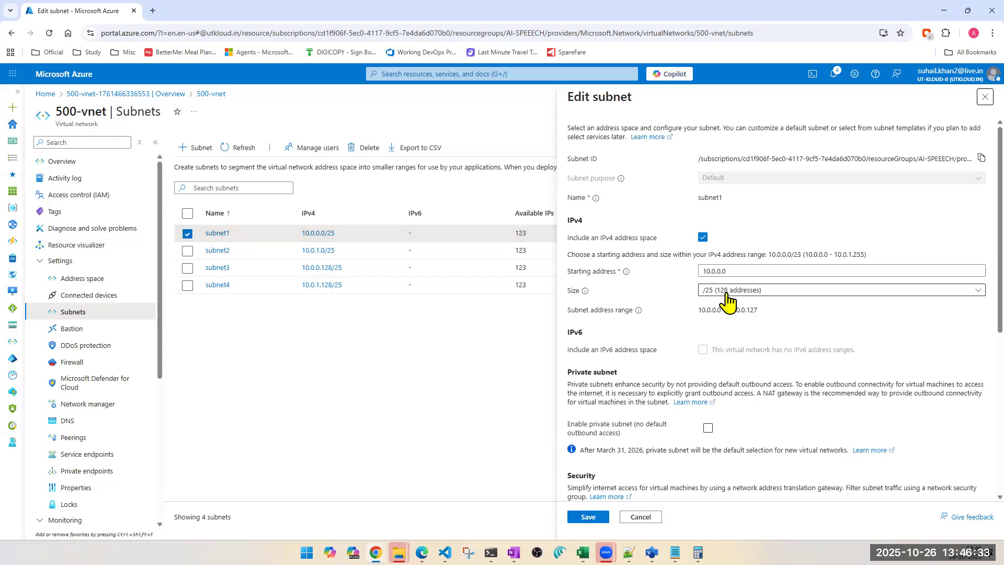
{"action": "left_click", "coordinate": [698, 553]}
{"action": "key", "text": "Escape"}
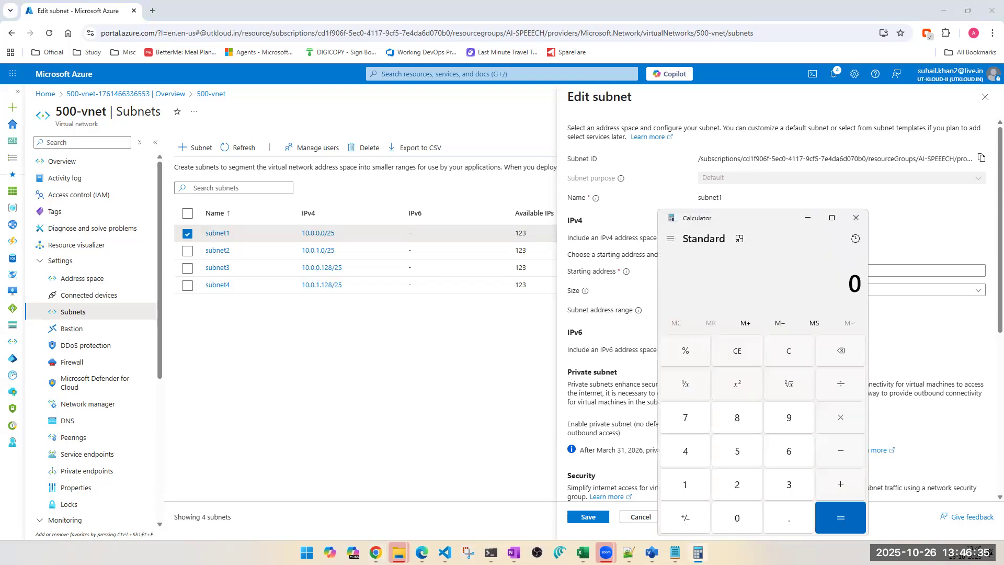
{"action": "type", "text": "128*4"}
{"action": "key", "text": "Return"}
{"action": "key", "text": "Escape"}
{"action": "left_click", "coordinate": [808, 217]}
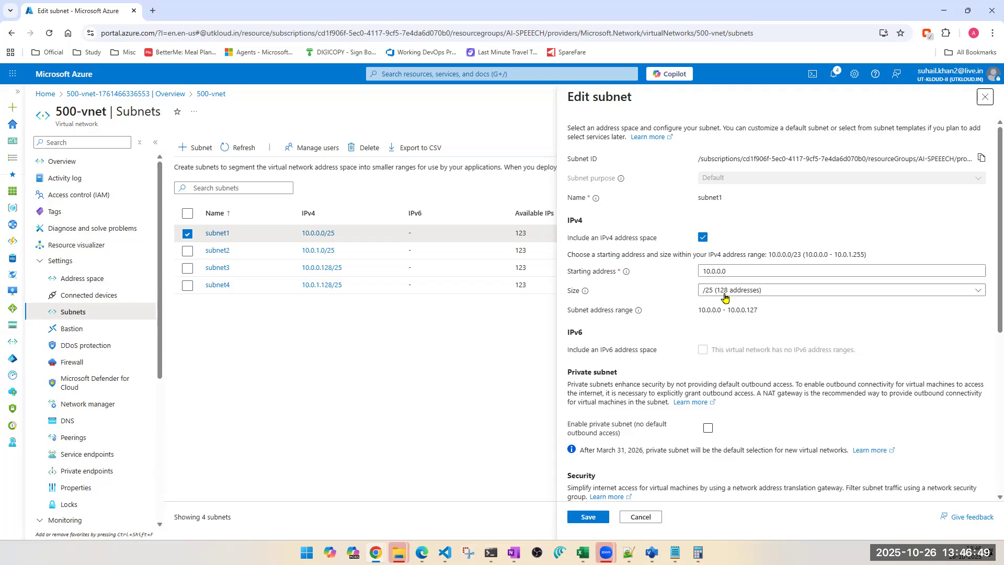
Step: Highlight subnet1's subnet address range and switch to the OneNote Azure Network notes
{"action": "left_click_drag", "start_coordinate": [699, 310], "coordinate": [762, 318]}
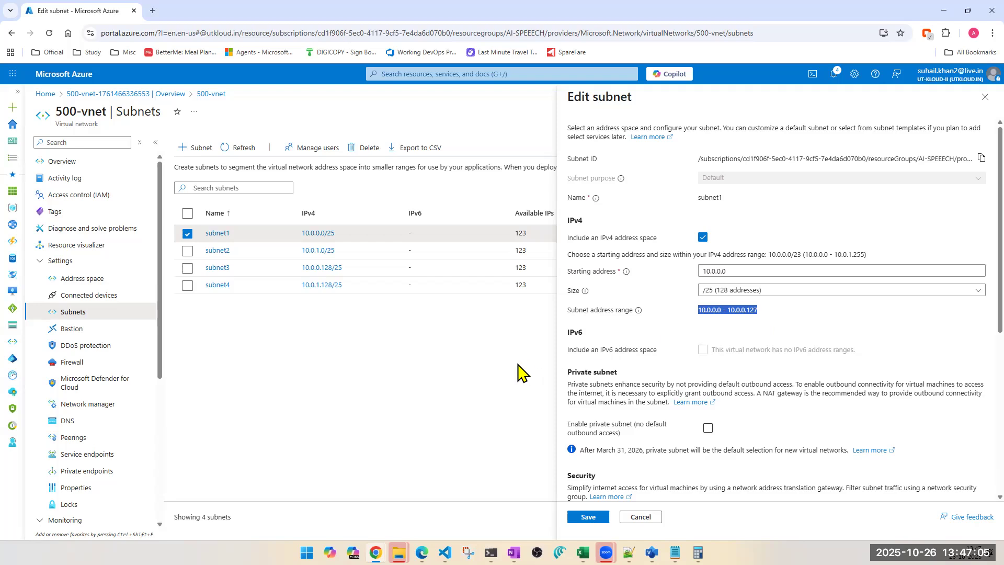
{"action": "left_click", "coordinate": [456, 373]}
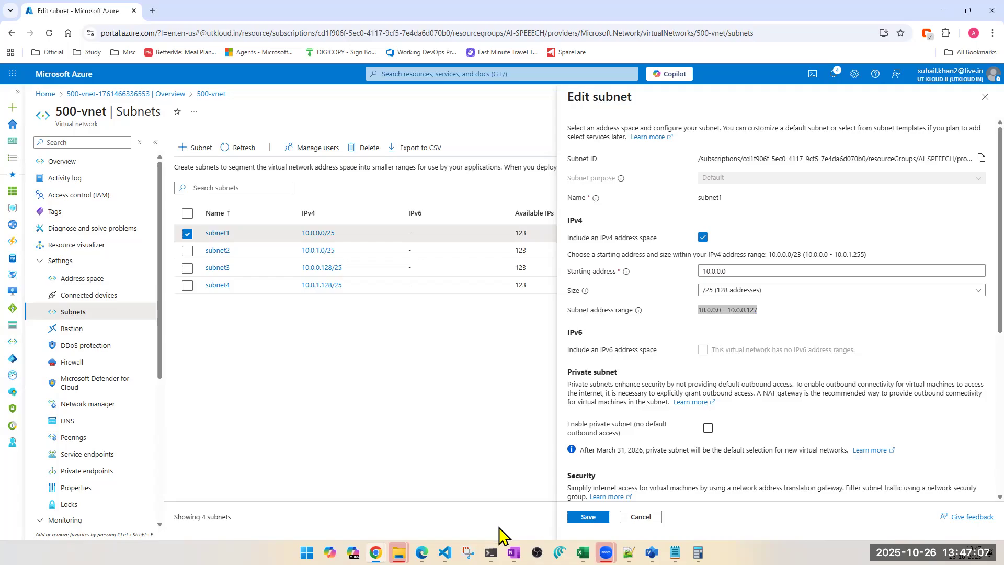
{"action": "left_click", "coordinate": [513, 553]}
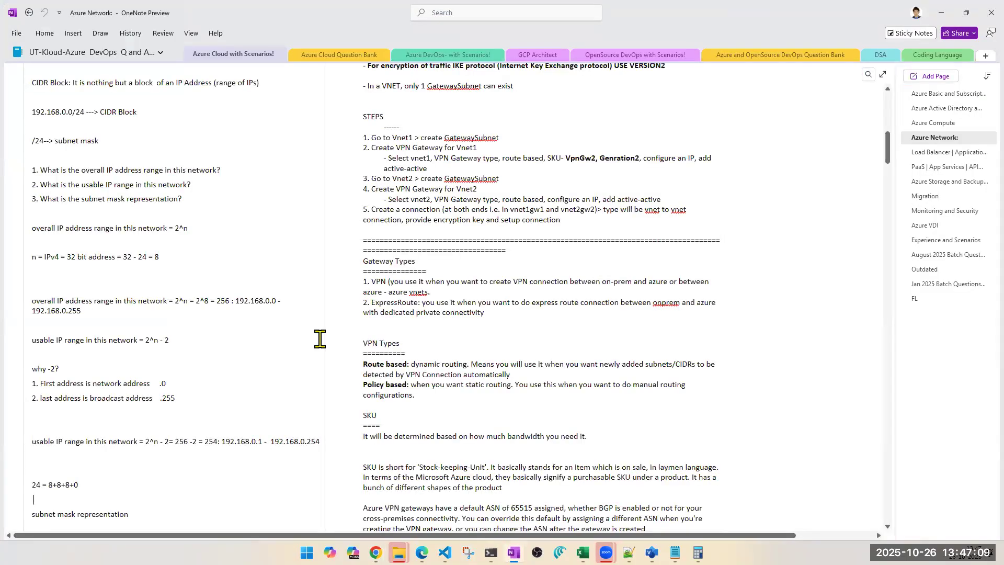
Step: Scroll through the Azure Network notes page to review the subnetting and IP range calculations
{"action": "scroll", "coordinate": [260, 294], "scroll_direction": "up", "scroll_amount": 3}
{"action": "scroll", "coordinate": [254, 298], "scroll_direction": "up", "scroll_amount": 8}
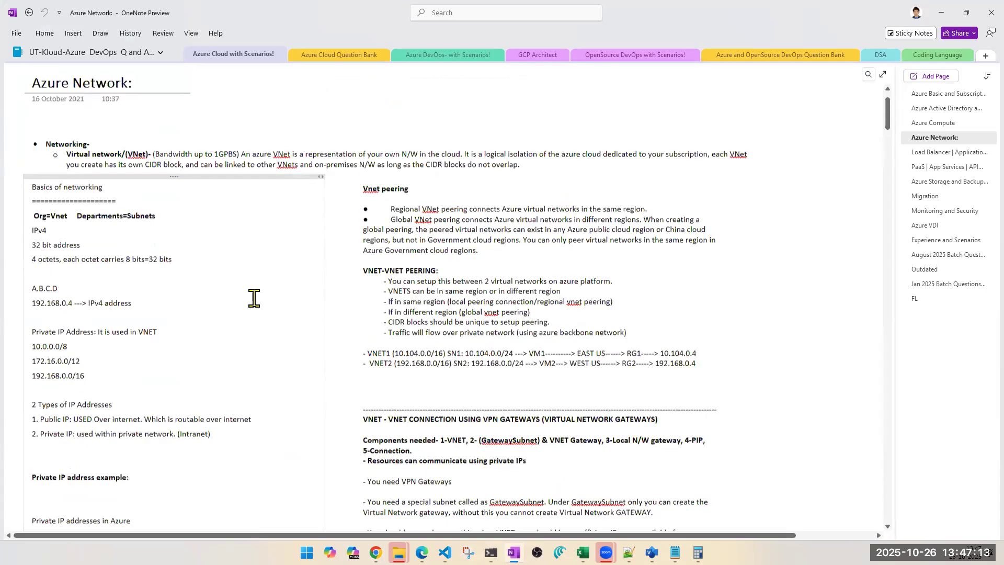
{"action": "scroll", "coordinate": [255, 297], "scroll_direction": "down", "scroll_amount": 3}
{"action": "scroll", "coordinate": [254, 298], "scroll_direction": "down", "scroll_amount": 8}
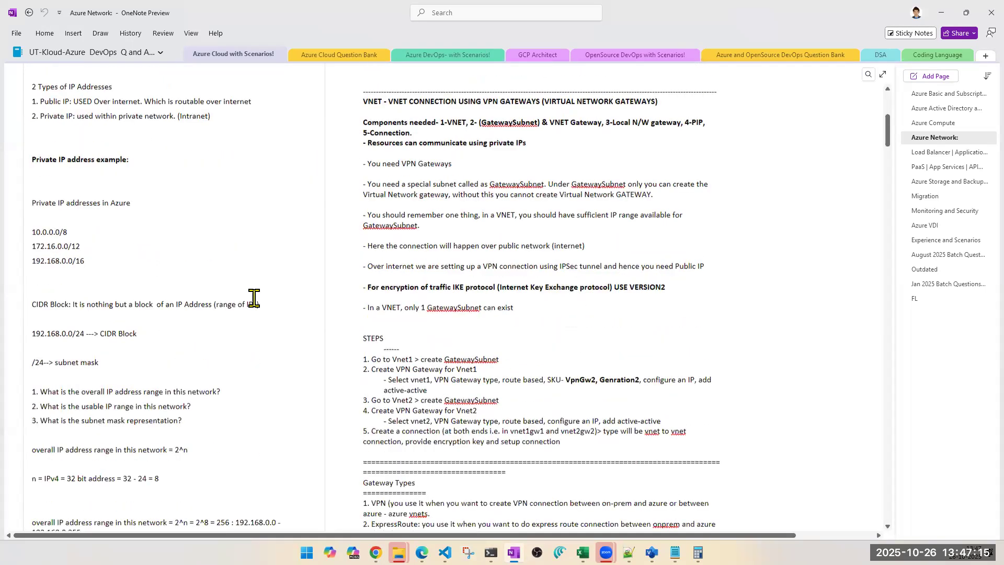
{"action": "scroll", "coordinate": [255, 298], "scroll_direction": "down", "scroll_amount": 2}
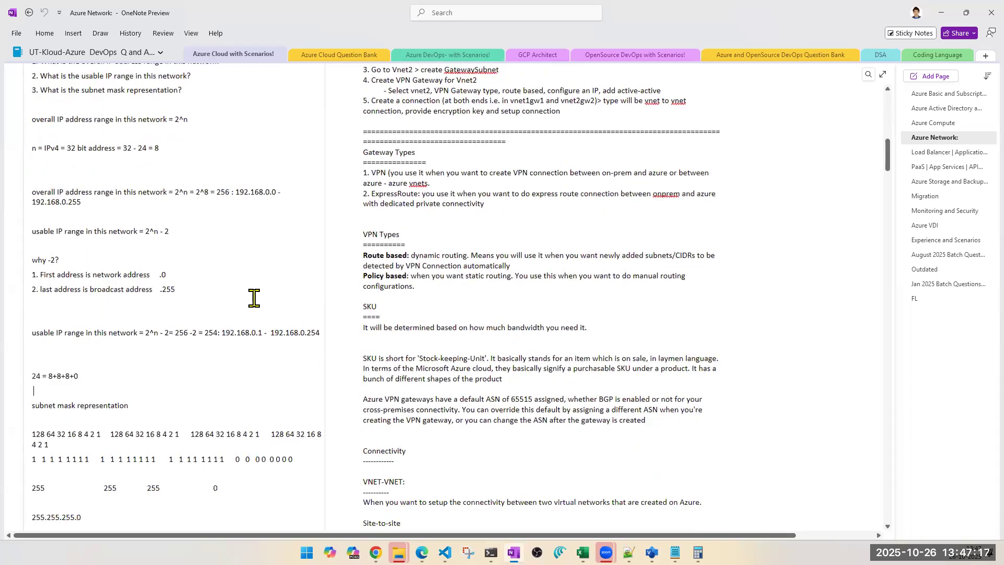
{"action": "scroll", "coordinate": [254, 298], "scroll_direction": "down", "scroll_amount": 1}
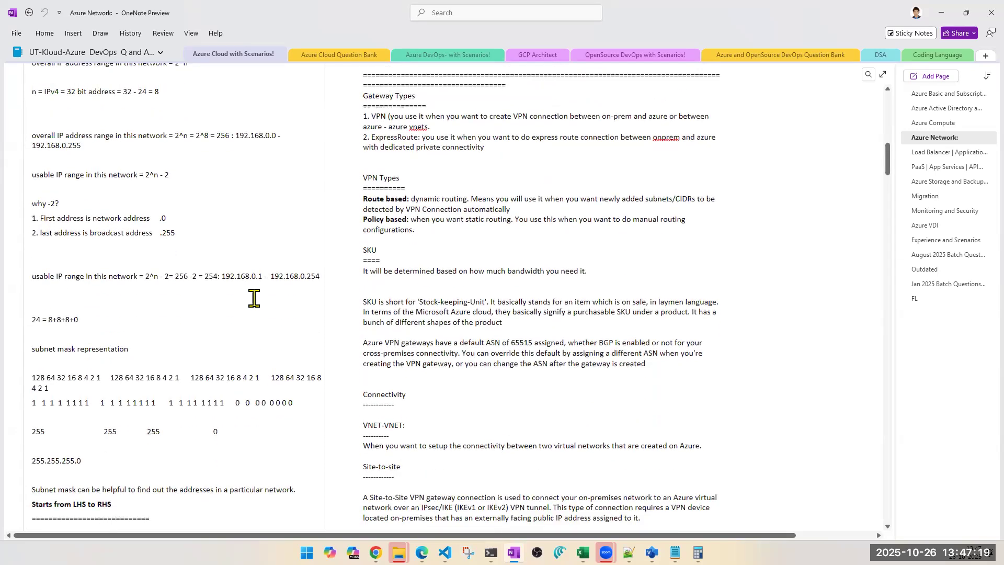
{"action": "scroll", "coordinate": [254, 297], "scroll_direction": "up", "scroll_amount": 1}
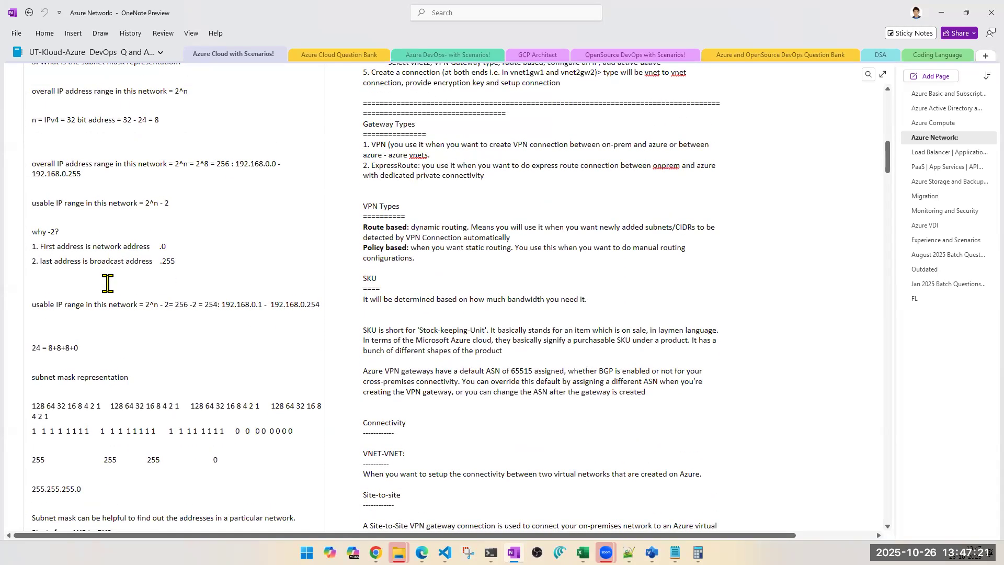
{"action": "scroll", "coordinate": [53, 252], "scroll_direction": "up", "scroll_amount": 2}
{"action": "scroll", "coordinate": [56, 252], "scroll_direction": "up", "scroll_amount": 1}
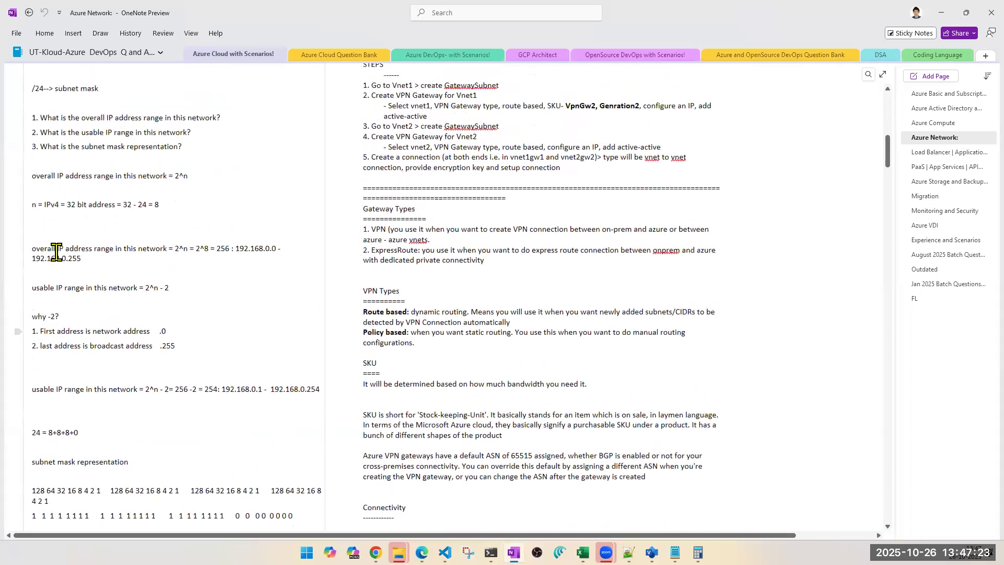
{"action": "scroll", "coordinate": [56, 253], "scroll_direction": "up", "scroll_amount": 2}
{"action": "scroll", "coordinate": [56, 252], "scroll_direction": "down", "scroll_amount": 13}
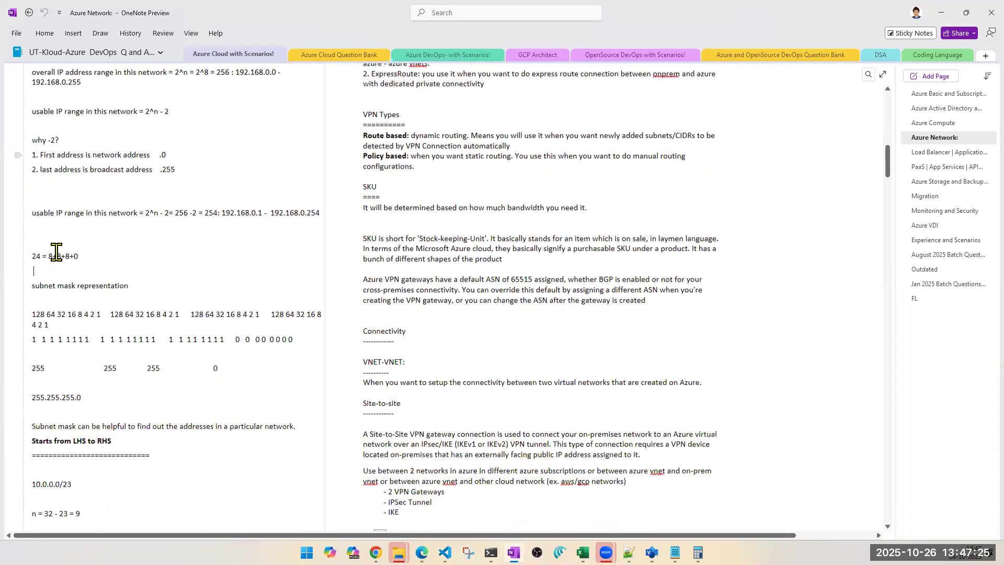
Step: Scroll to the Azure networking notes and make the 'Why -5?' heading bold
{"action": "scroll", "coordinate": [56, 253], "scroll_direction": "down", "scroll_amount": 8}
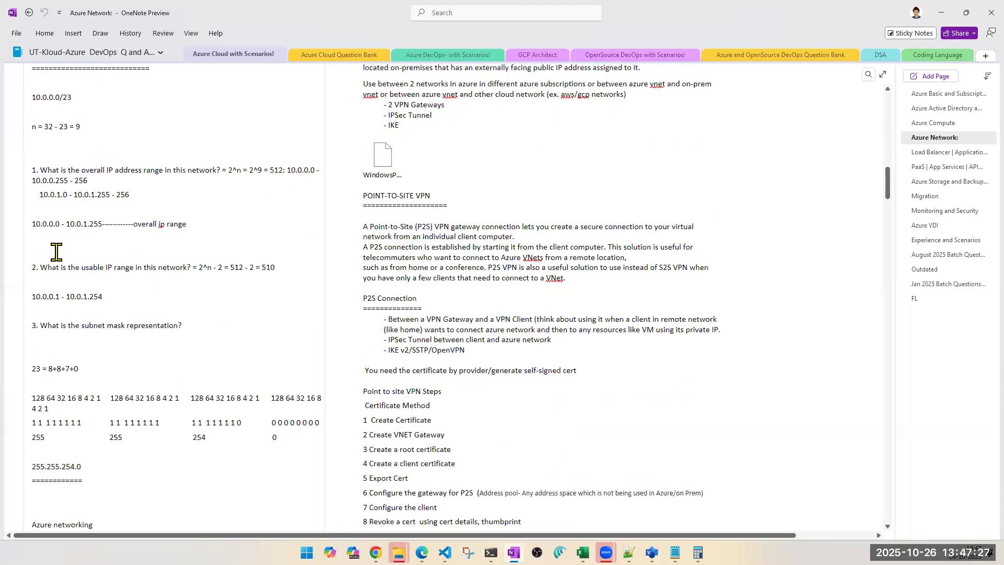
{"action": "scroll", "coordinate": [56, 252], "scroll_direction": "down", "scroll_amount": 4}
{"action": "scroll", "coordinate": [56, 252], "scroll_direction": "down", "scroll_amount": 7}
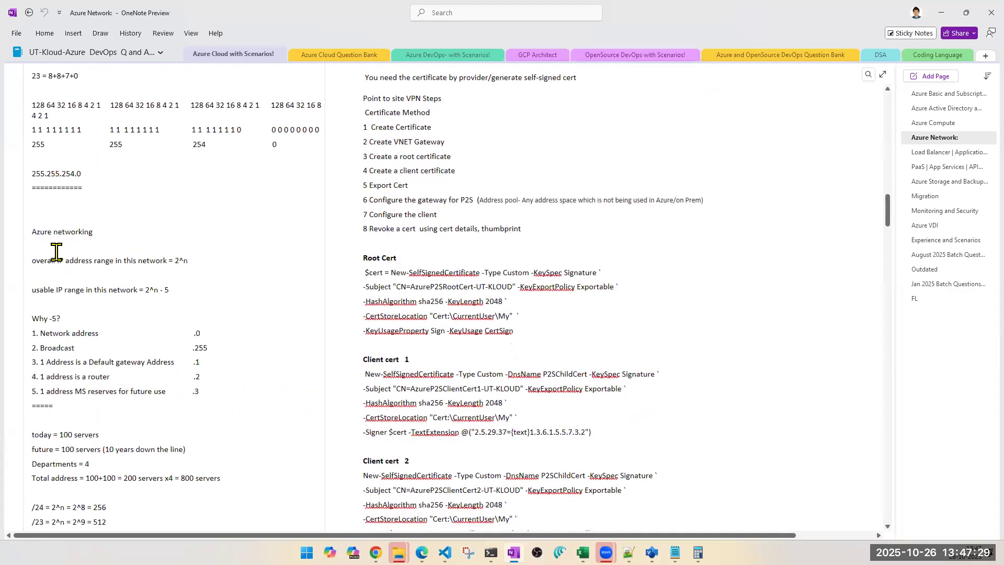
{"action": "left_click_drag", "start_coordinate": [29, 207], "coordinate": [208, 332]}
{"action": "left_click", "coordinate": [228, 370]}
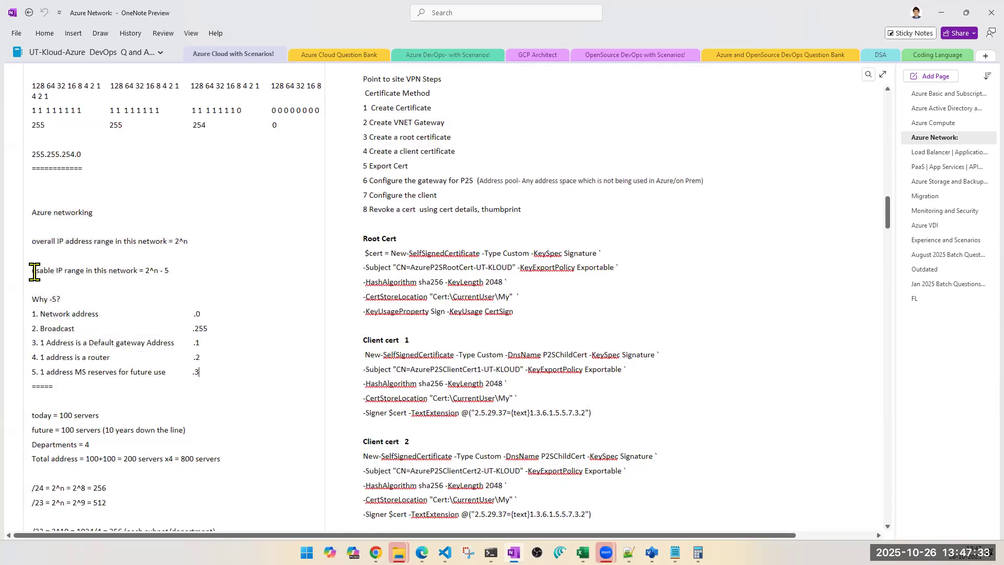
{"action": "left_click", "coordinate": [96, 304]}
{"action": "scroll", "coordinate": [61, 302], "scroll_direction": "down", "scroll_amount": 2}
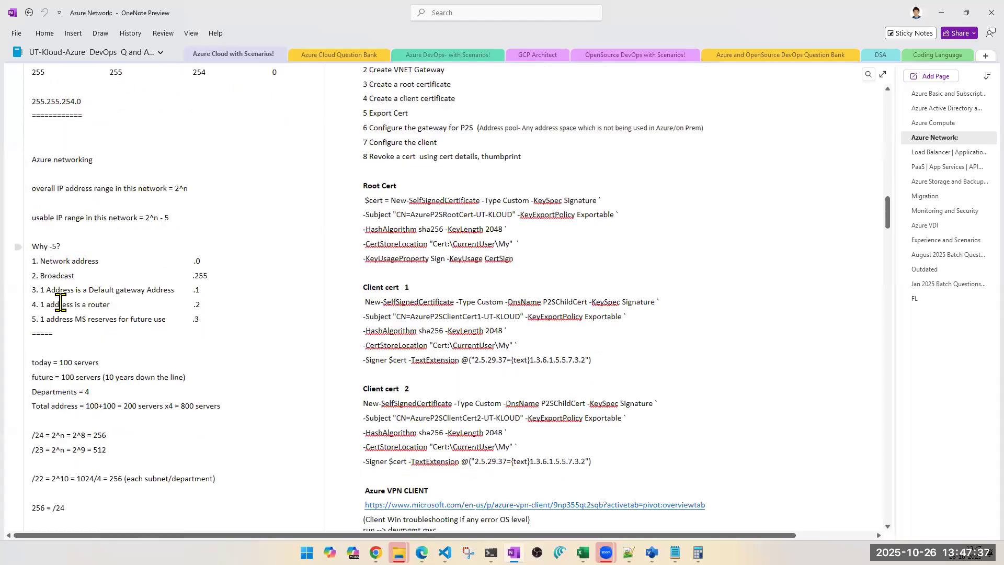
{"action": "left_click_drag", "start_coordinate": [62, 244], "coordinate": [17, 245]}
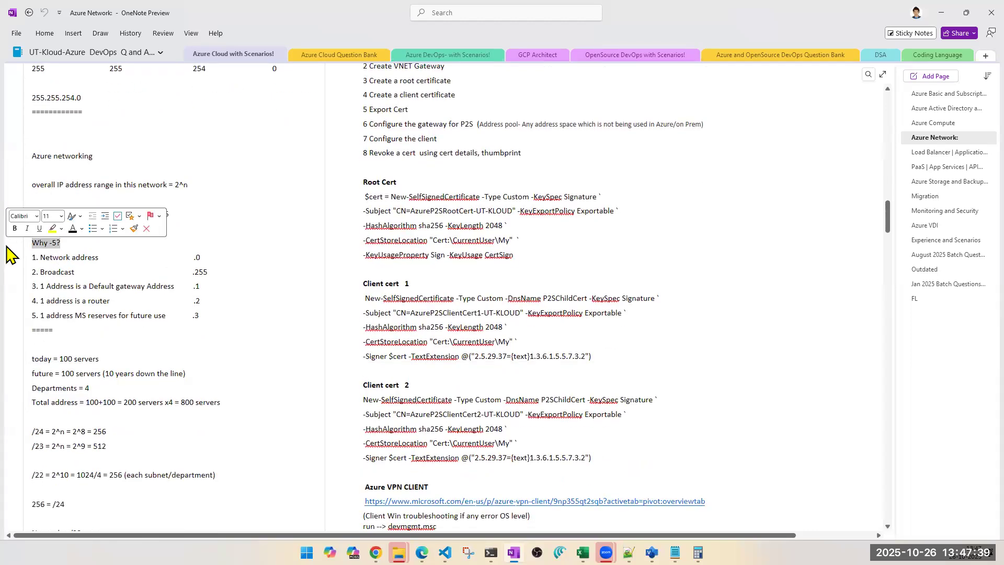
{"action": "key", "text": "ctrl+b"}
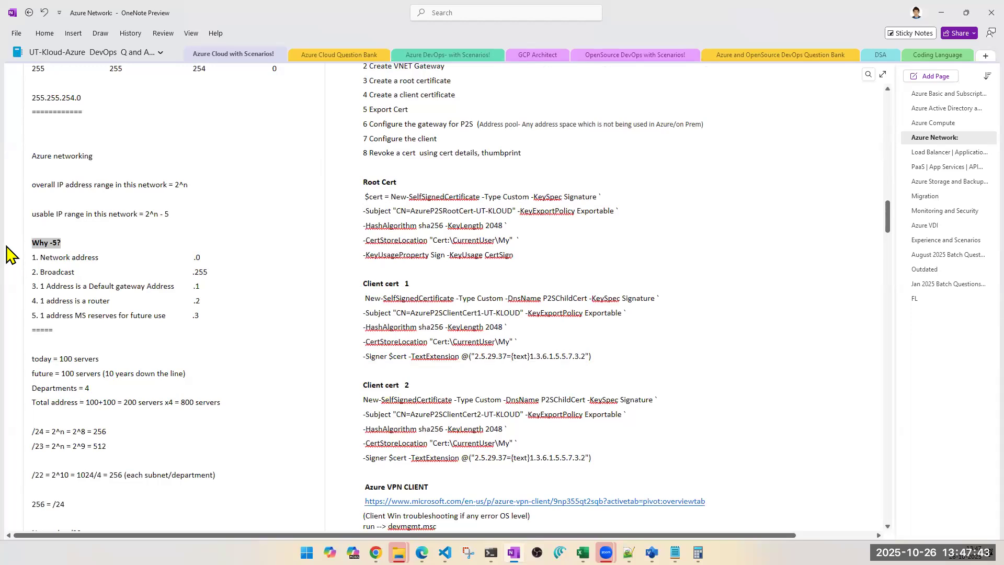
Step: Switch between the notes' reserved-address list and subnet1's edit pane to compare the broadcast address with the subnet range
{"action": "left_click", "coordinate": [205, 347]}
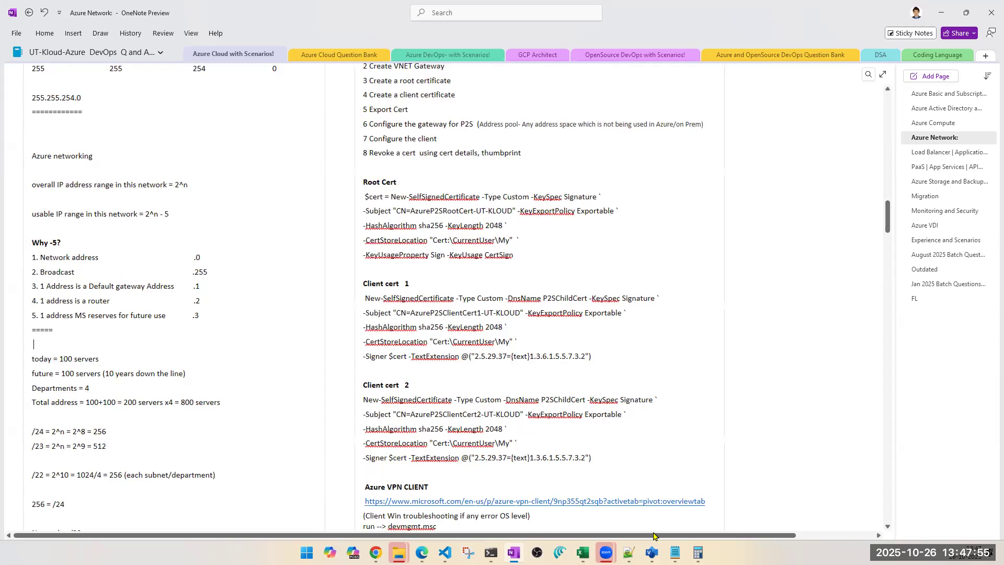
{"action": "key", "text": "alt+Tab"}
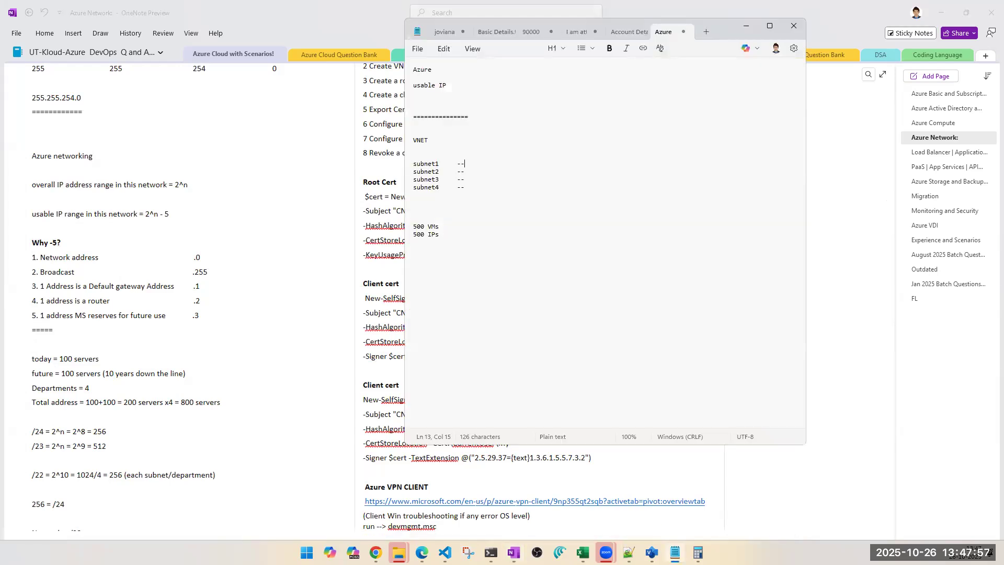
{"action": "key", "text": "alt+Tab"}
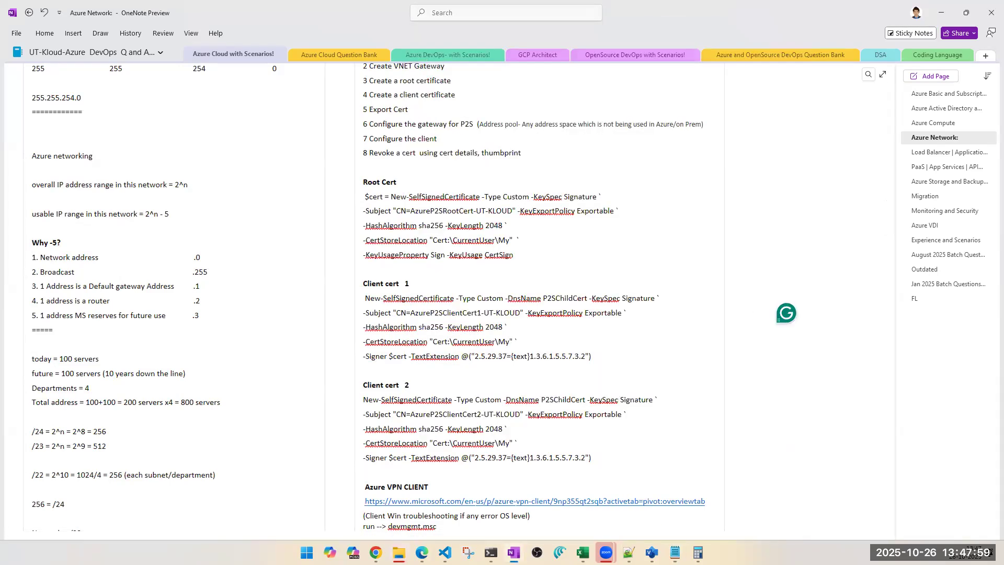
{"action": "mouse_move", "coordinate": [376, 552]}
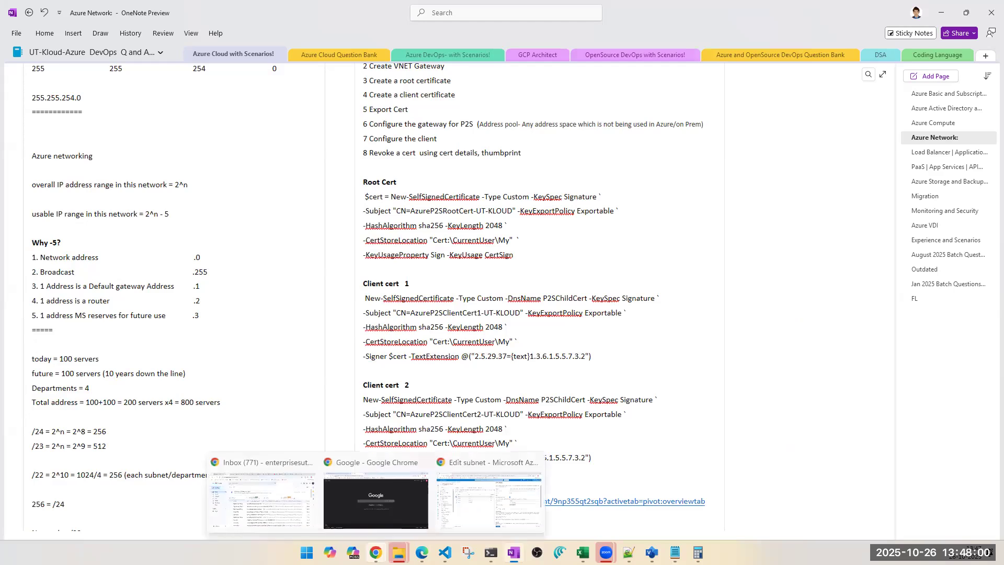
{"action": "left_click", "coordinate": [487, 512]}
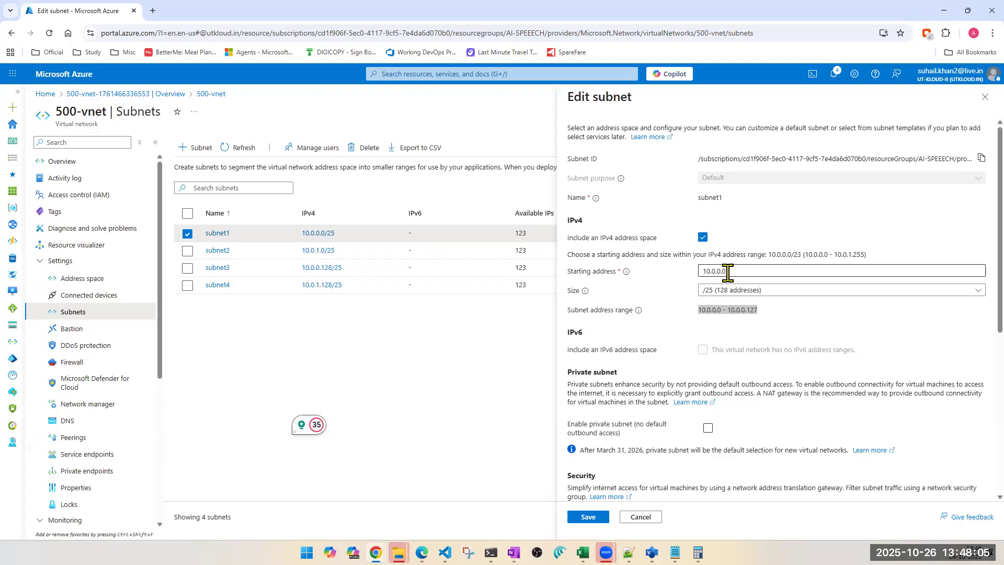
{"action": "key", "text": "alt+Tab"}
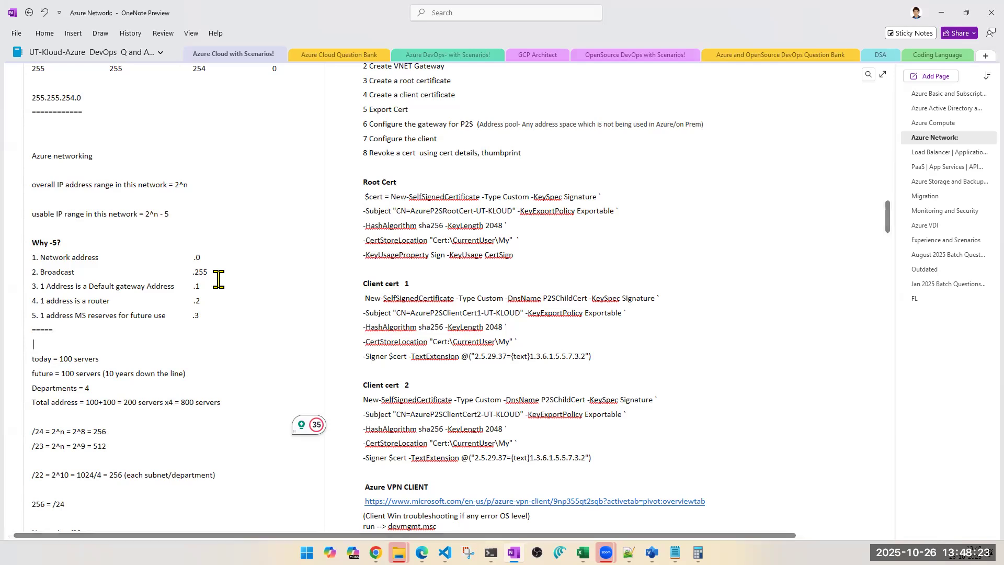
{"action": "double_click", "coordinate": [204, 270]}
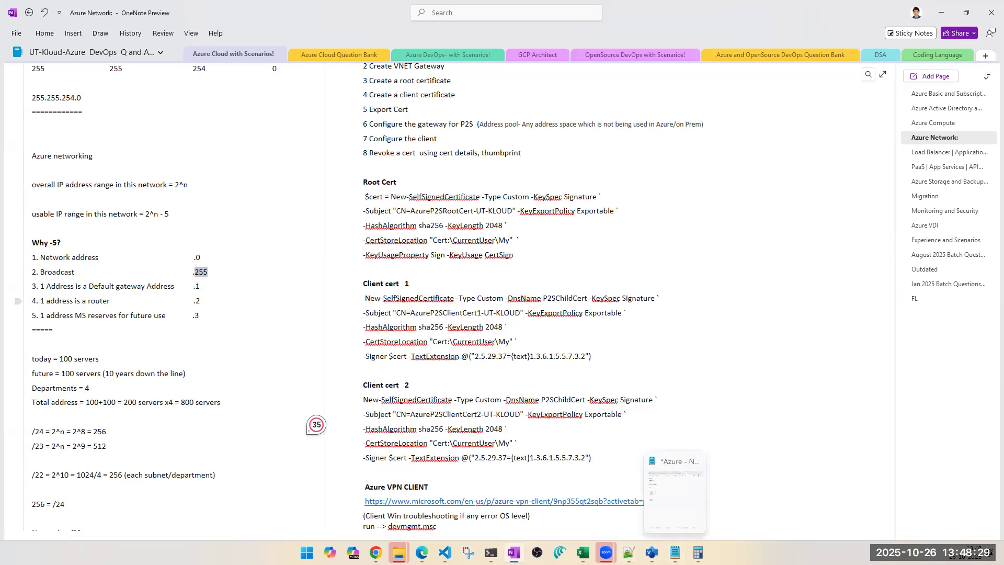
{"action": "mouse_move", "coordinate": [375, 552]}
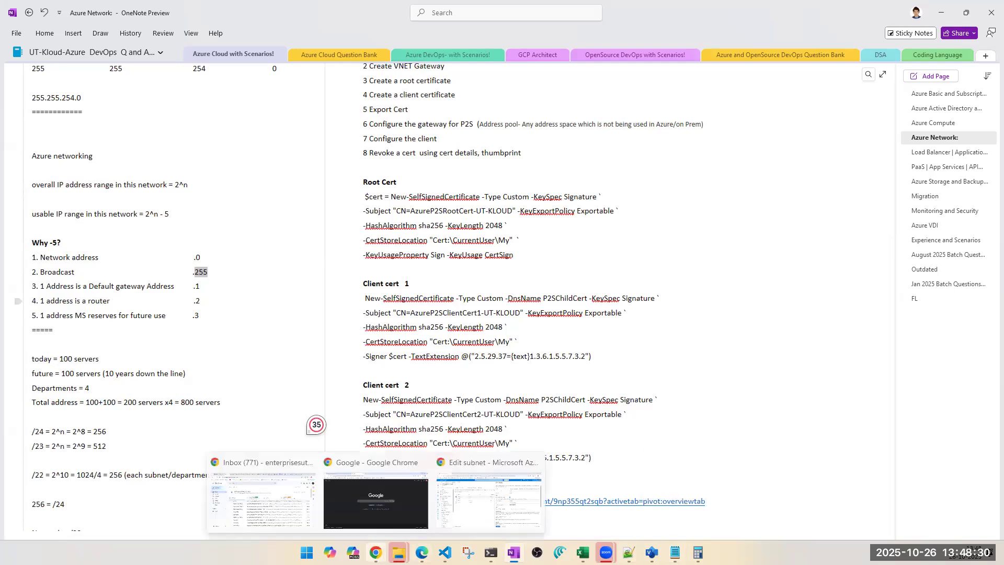
{"action": "left_click", "coordinate": [467, 522]}
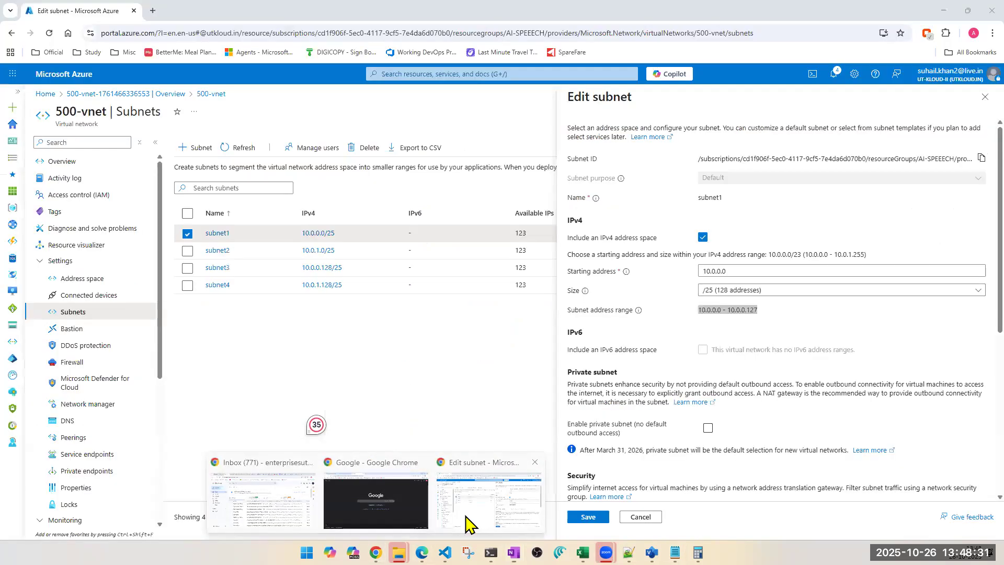
Step: Highlight subnet1's last range address and the notes' five reserved addresses, then minimize OneNote
{"action": "double_click", "coordinate": [752, 312]}
{"action": "key", "text": "alt+Tab"}
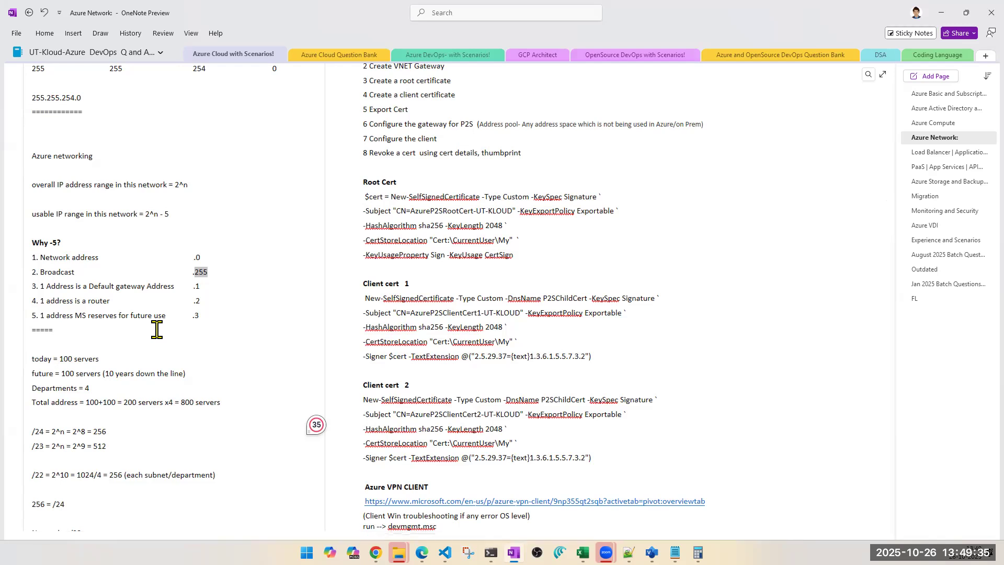
{"action": "left_click", "coordinate": [244, 300]}
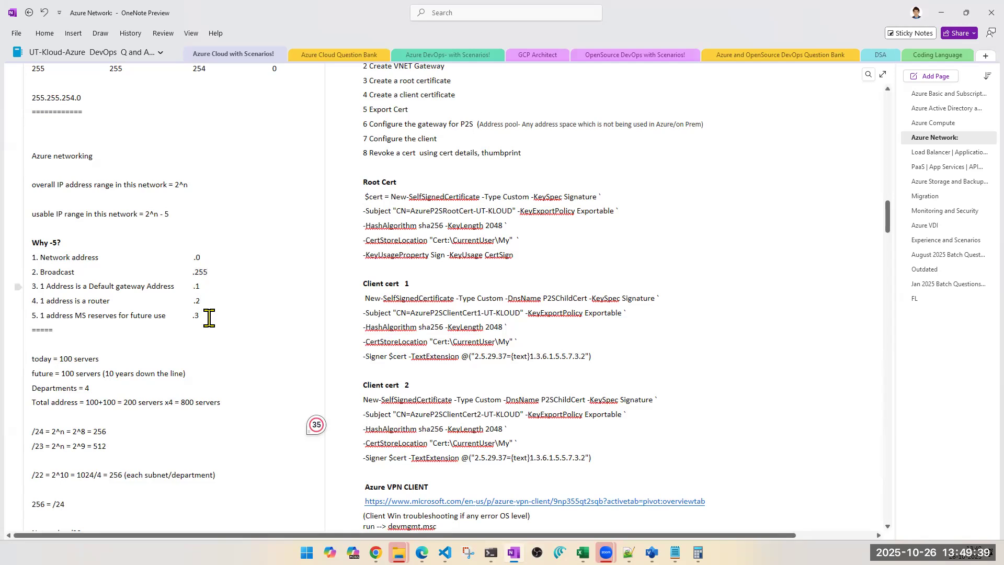
{"action": "left_click_drag", "start_coordinate": [209, 318], "coordinate": [32, 262]}
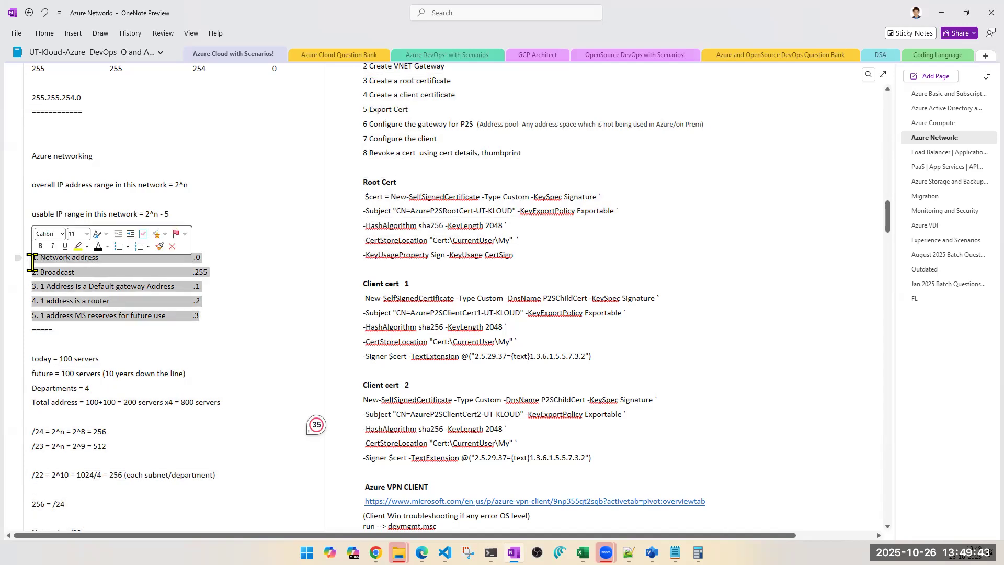
{"action": "left_click", "coordinate": [253, 307]}
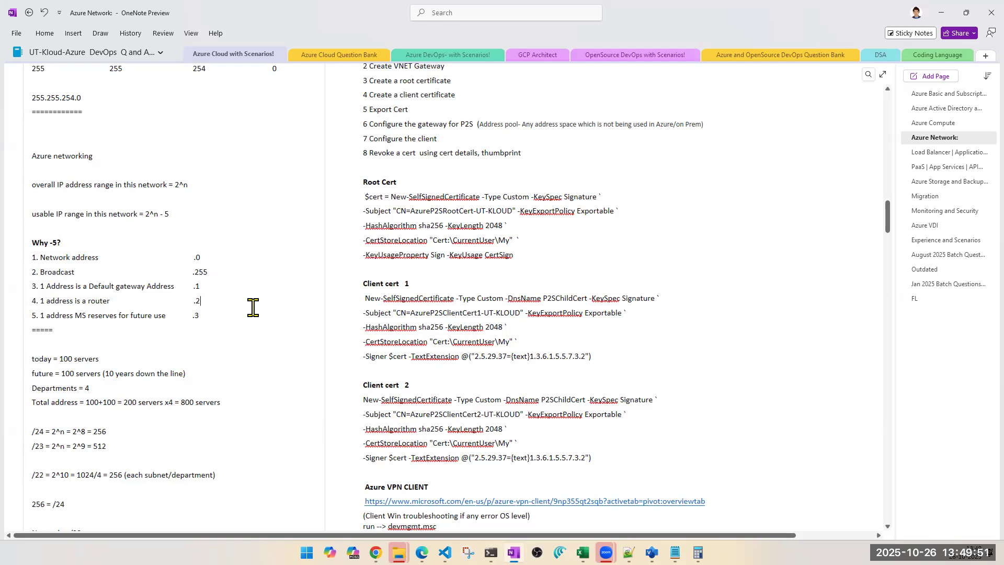
{"action": "left_click", "coordinate": [944, 14]}
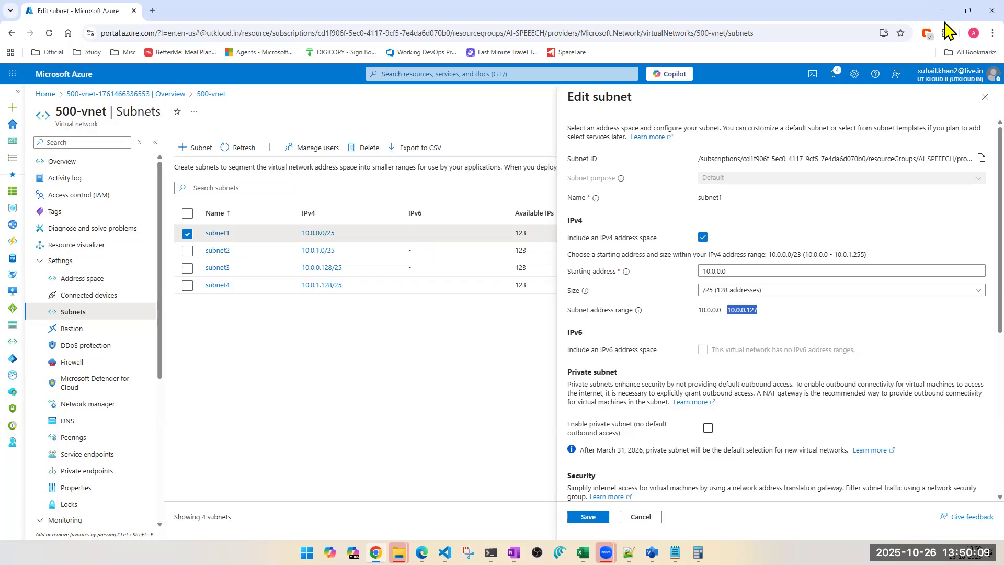
Step: Close the subnet editor and review the vnet's /23 address space and its prefix options before returning to Subnets
{"action": "left_click", "coordinate": [985, 97]}
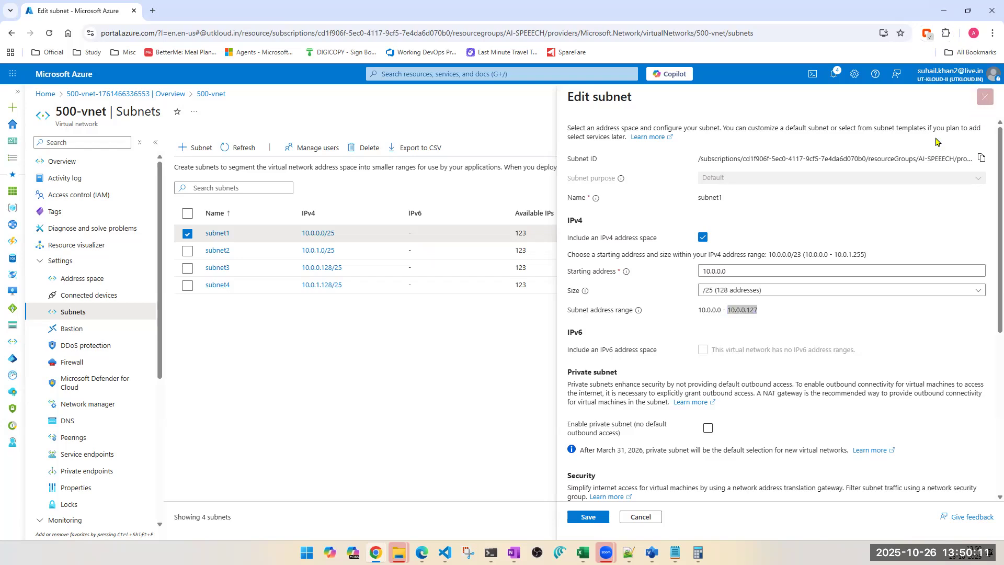
{"action": "left_click", "coordinate": [77, 282]}
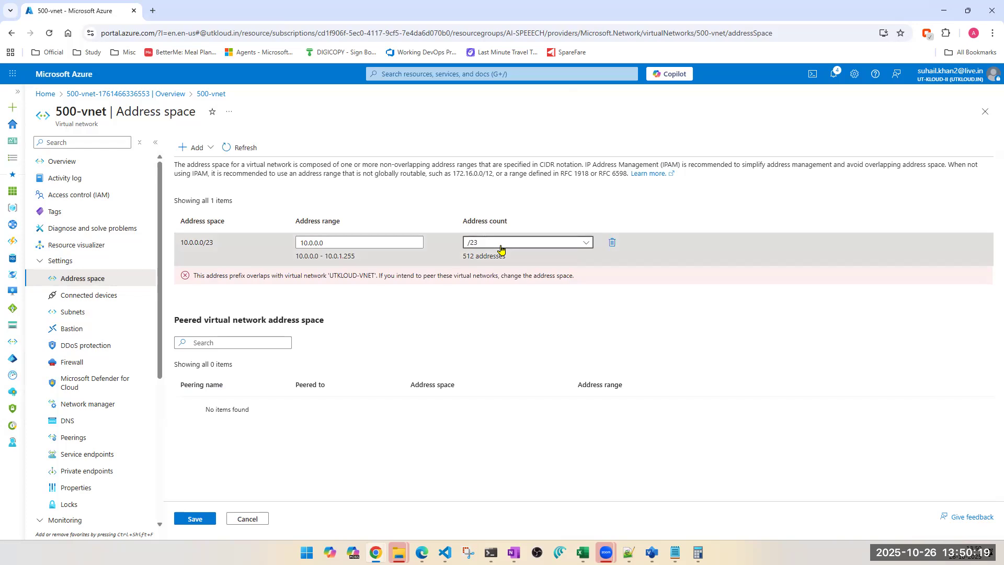
{"action": "left_click", "coordinate": [501, 249]}
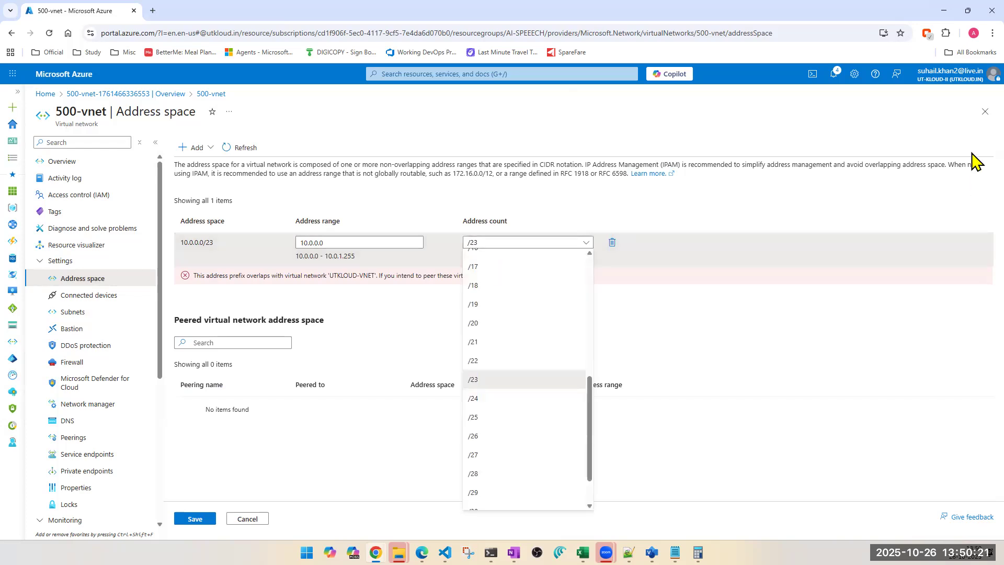
{"action": "left_click", "coordinate": [79, 312]}
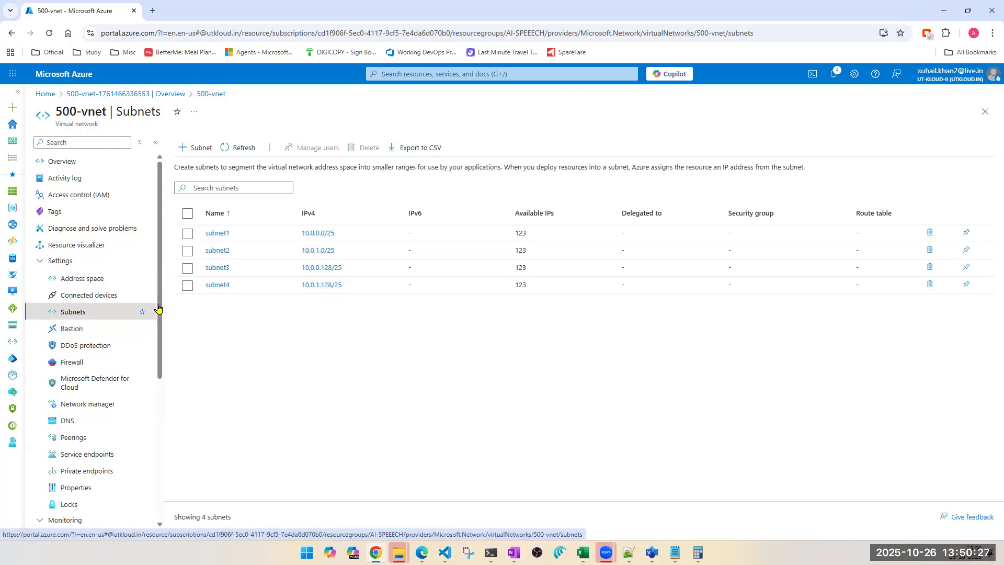
Step: Delete subnet3 and subnet4 from 500-vnet, entering delete to confirm
{"action": "left_click", "coordinate": [187, 285]}
{"action": "left_click", "coordinate": [188, 268]}
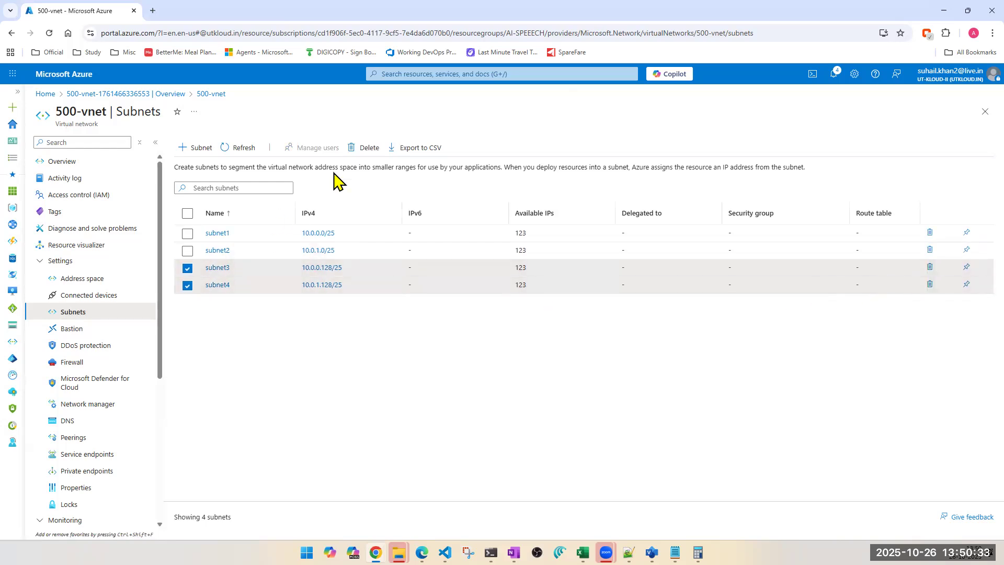
{"action": "left_click", "coordinate": [362, 152]}
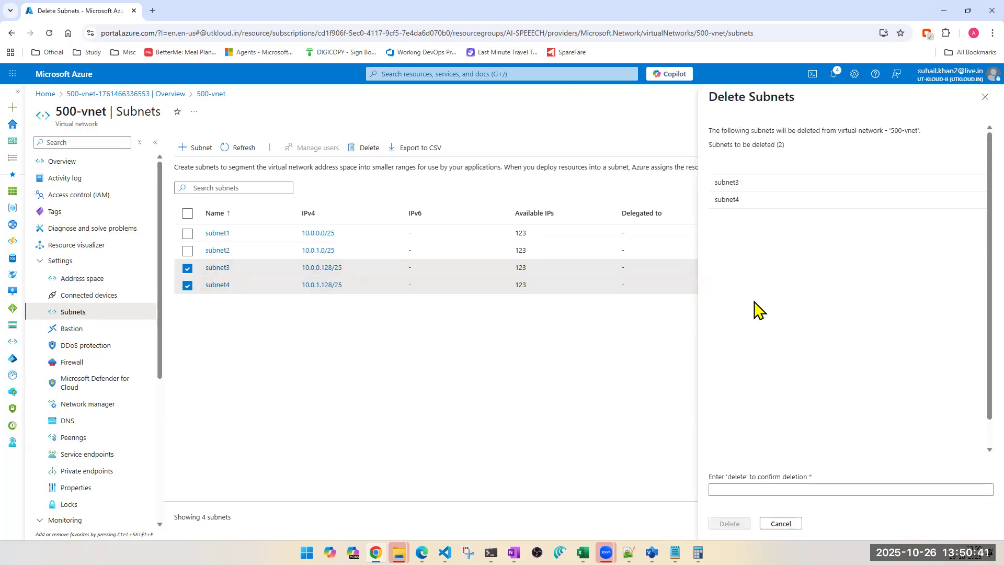
{"action": "left_click", "coordinate": [732, 490]}
{"action": "type", "text": "delete"}
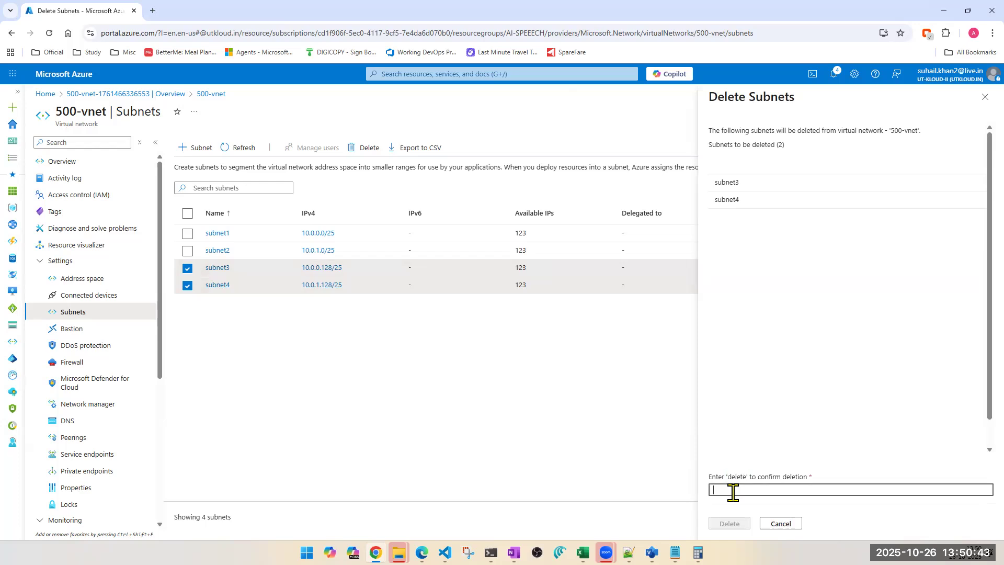
{"action": "left_click", "coordinate": [730, 524]}
{"action": "left_click", "coordinate": [841, 355]}
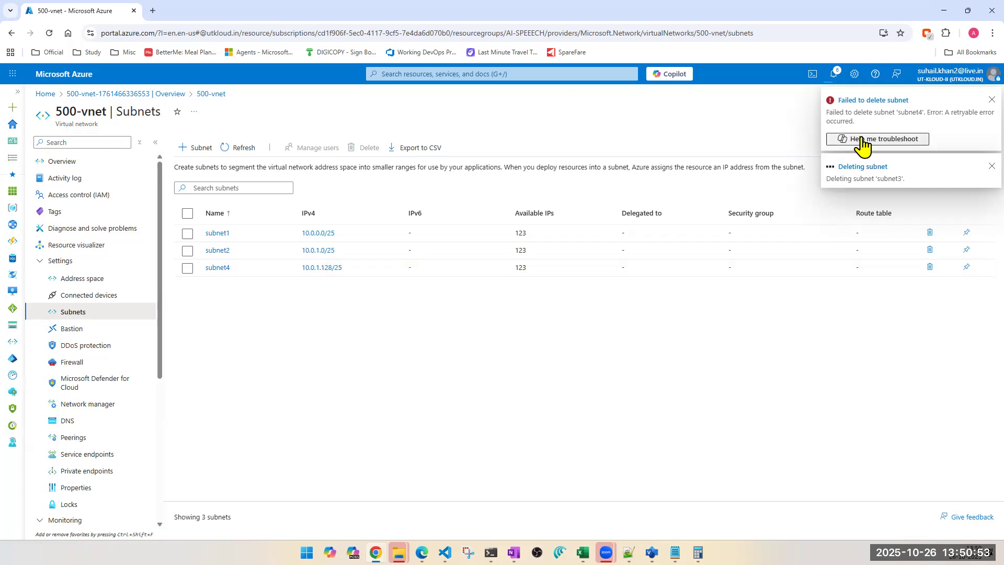
Step: Refresh the subnets list and inspect subnet4's settings in its edit pane
{"action": "left_click", "coordinate": [234, 151]}
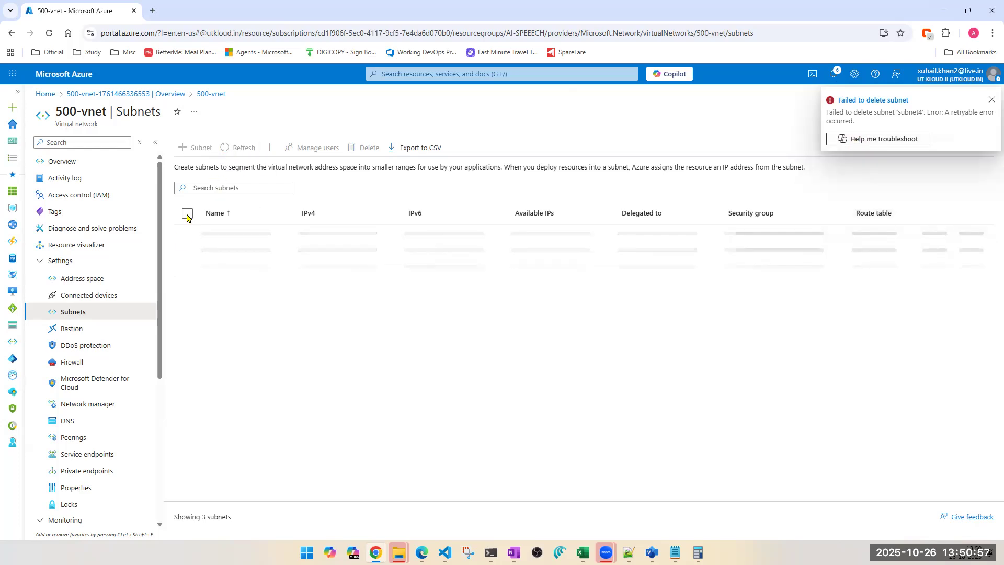
{"action": "left_click", "coordinate": [212, 268]}
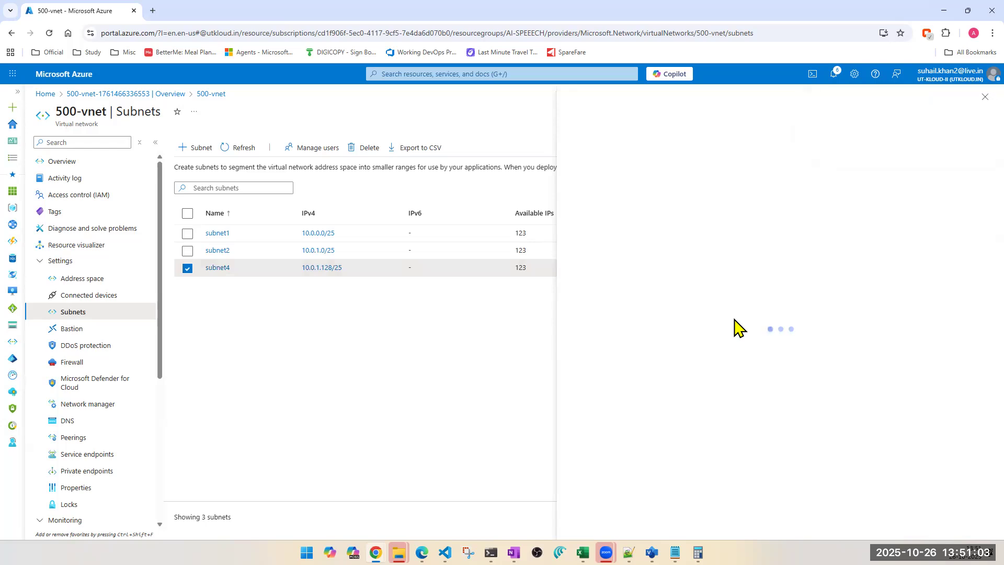
{"action": "scroll", "coordinate": [655, 460], "scroll_direction": "down", "scroll_amount": 1}
{"action": "scroll", "coordinate": [654, 460], "scroll_direction": "down", "scroll_amount": 5}
{"action": "scroll", "coordinate": [655, 461], "scroll_direction": "up", "scroll_amount": 6}
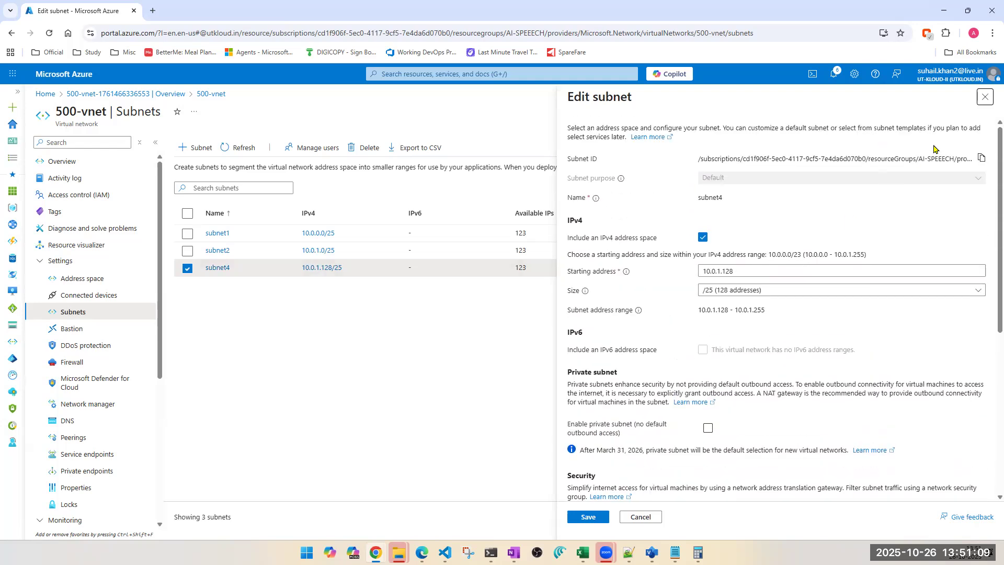
{"action": "left_click", "coordinate": [985, 97]}
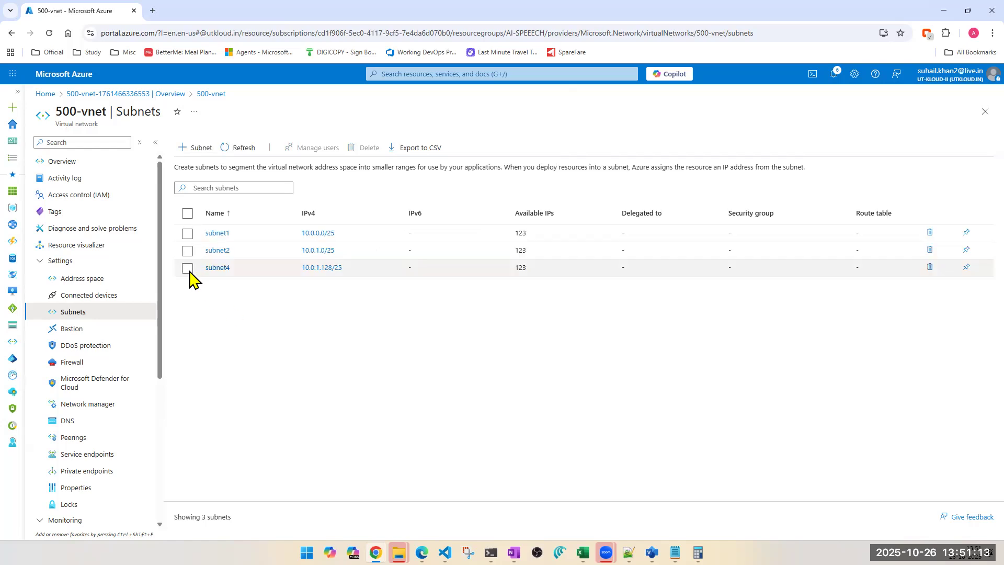
Step: Delete subnet4 again, entering delete as confirmation
{"action": "left_click", "coordinate": [188, 268]}
{"action": "left_click", "coordinate": [366, 147]}
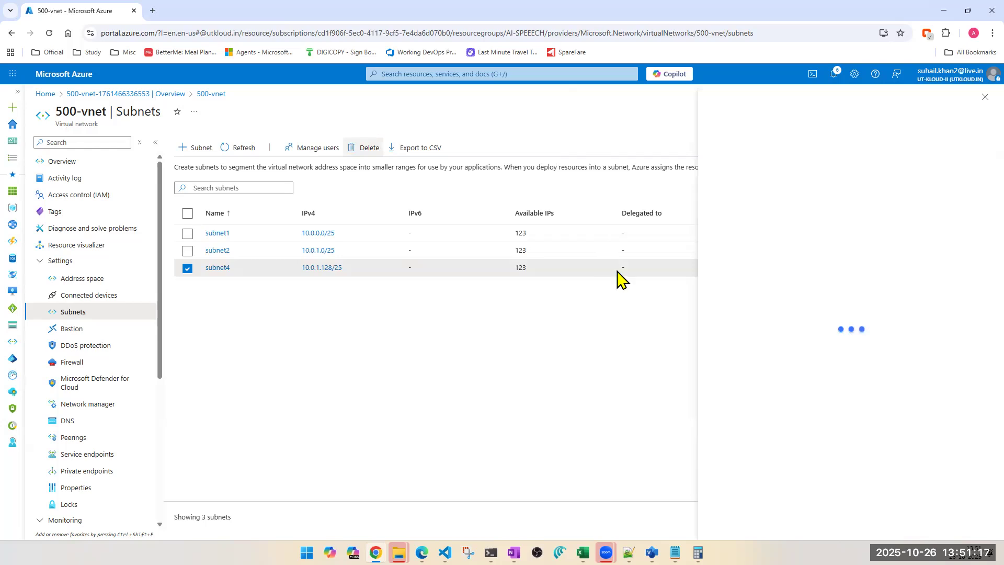
{"action": "double_click", "coordinate": [737, 476]}
{"action": "key", "text": "ctrl+c"}
{"action": "left_click", "coordinate": [731, 490]}
{"action": "key", "text": "ctrl+v"}
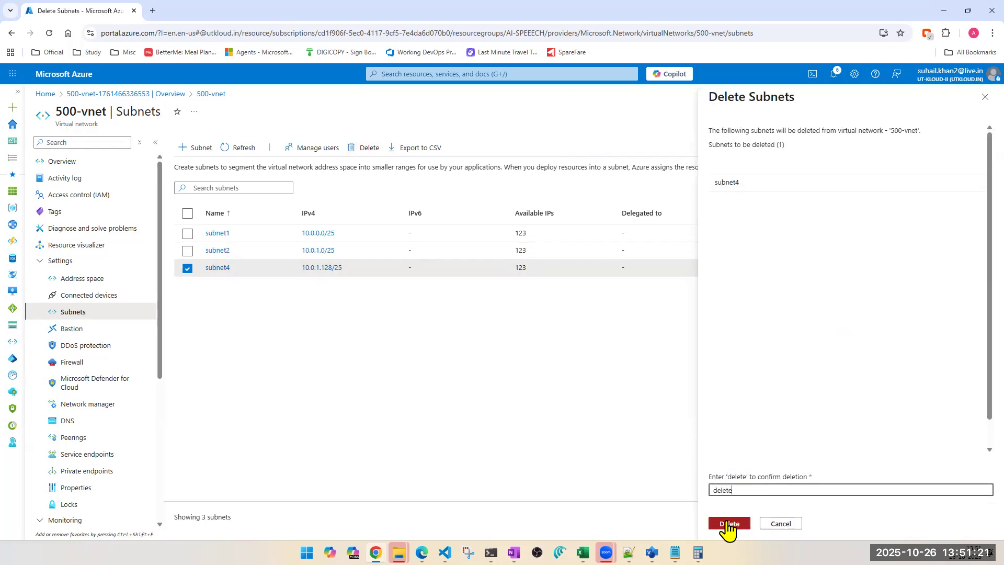
{"action": "left_click", "coordinate": [729, 523]}
{"action": "left_click", "coordinate": [832, 359]}
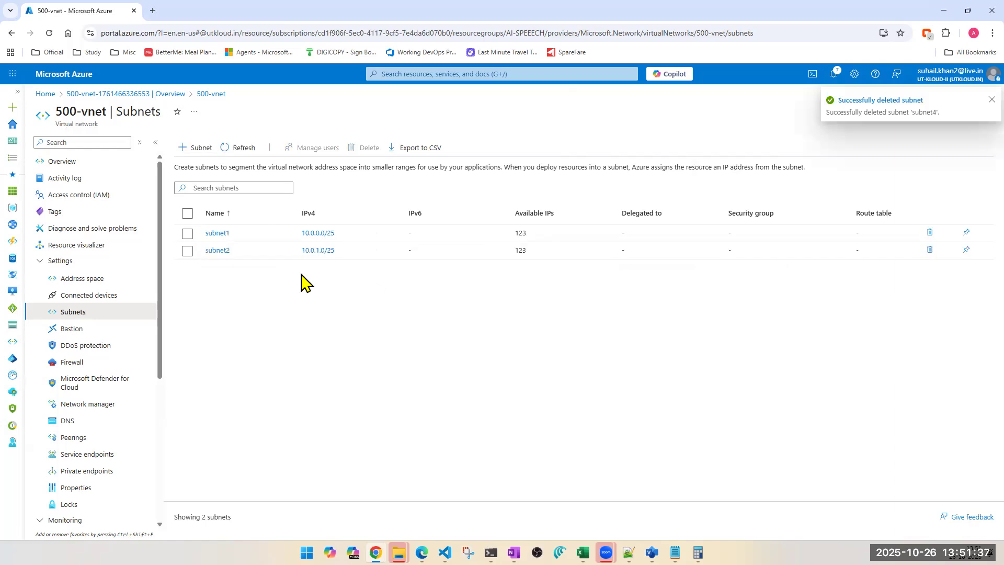
Step: Refresh the subnets list and multiply 123 by 2 in Calculator
{"action": "left_click", "coordinate": [243, 148]}
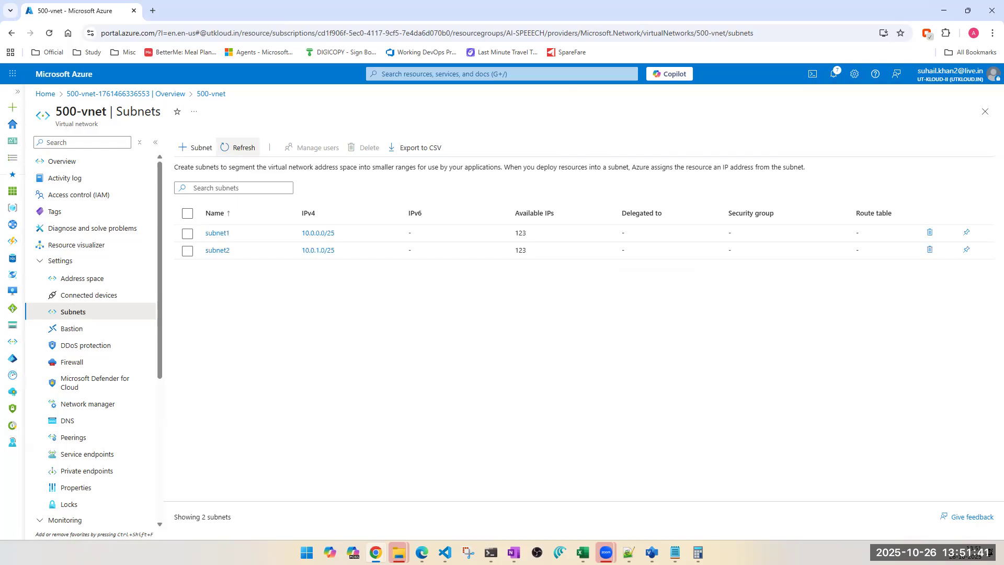
{"action": "left_click", "coordinate": [698, 553]}
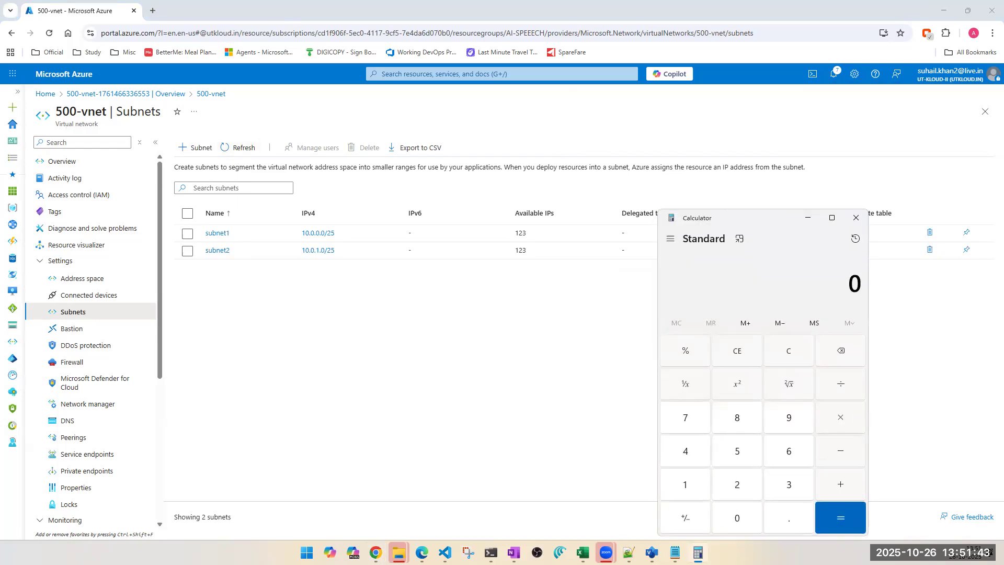
{"action": "type", "text": "123*2"}
{"action": "key", "text": "Return"}
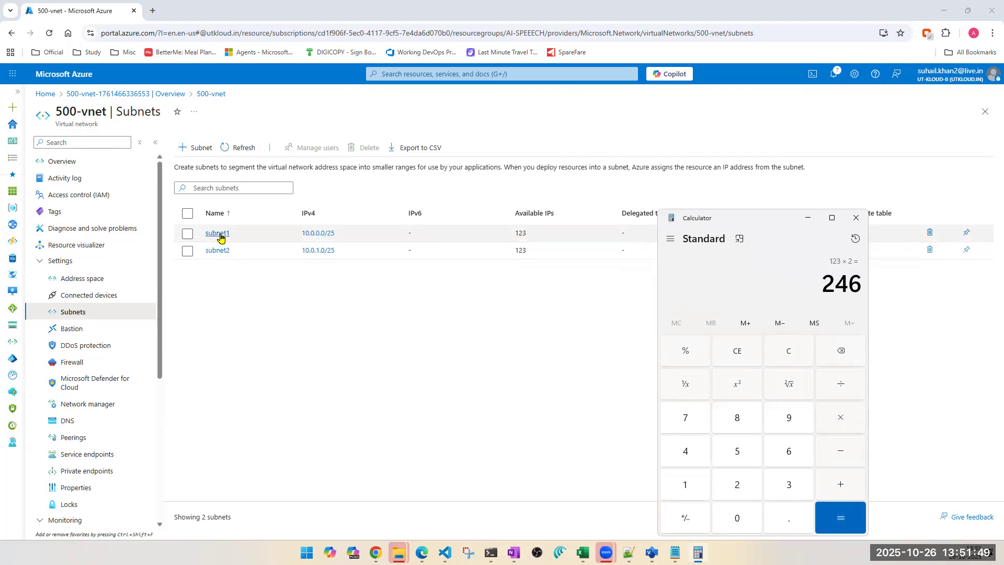
Step: Open a new subnet pane, try the /24 size, and close it without adding
{"action": "left_click", "coordinate": [203, 151]}
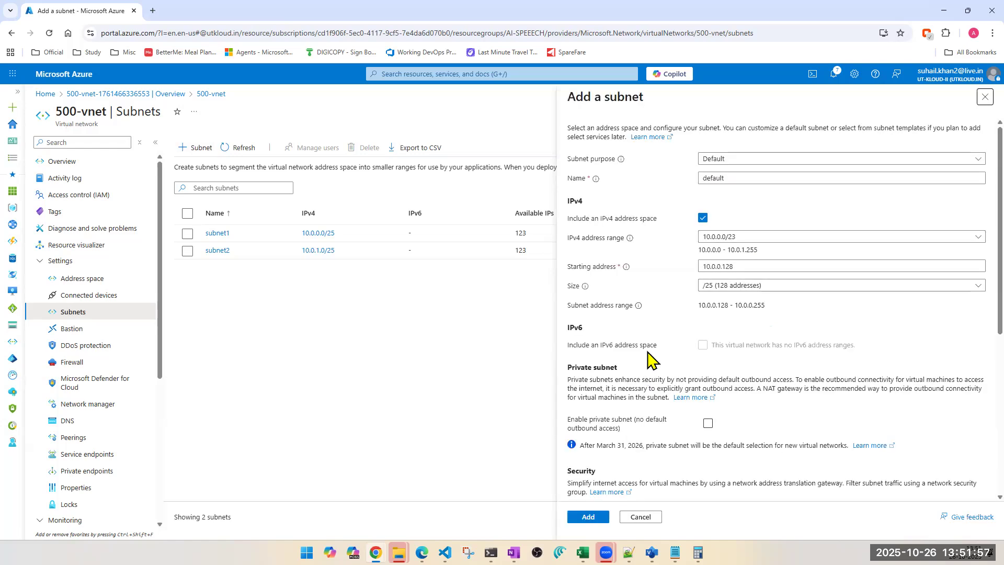
{"action": "left_click", "coordinate": [772, 285]}
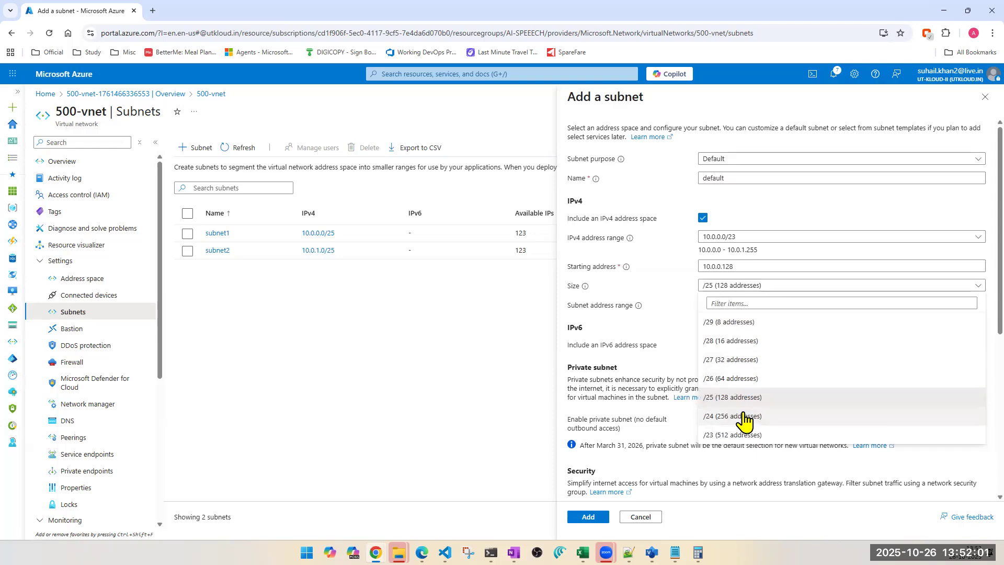
{"action": "left_click", "coordinate": [744, 417]}
{"action": "left_click", "coordinate": [371, 332]}
{"action": "left_click", "coordinate": [984, 100]}
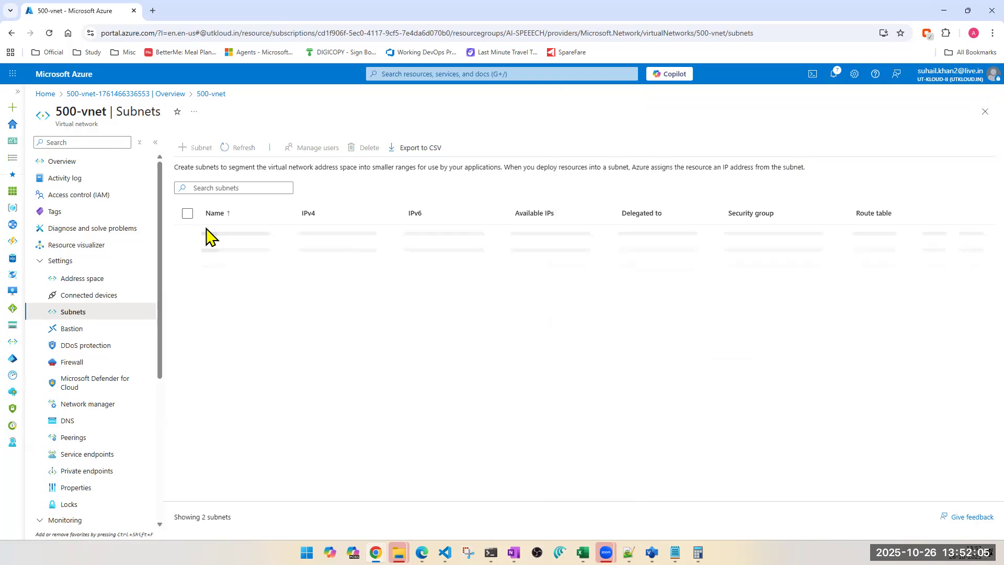
Step: Change subnet1's size to /24 and save it
{"action": "left_click", "coordinate": [221, 234]}
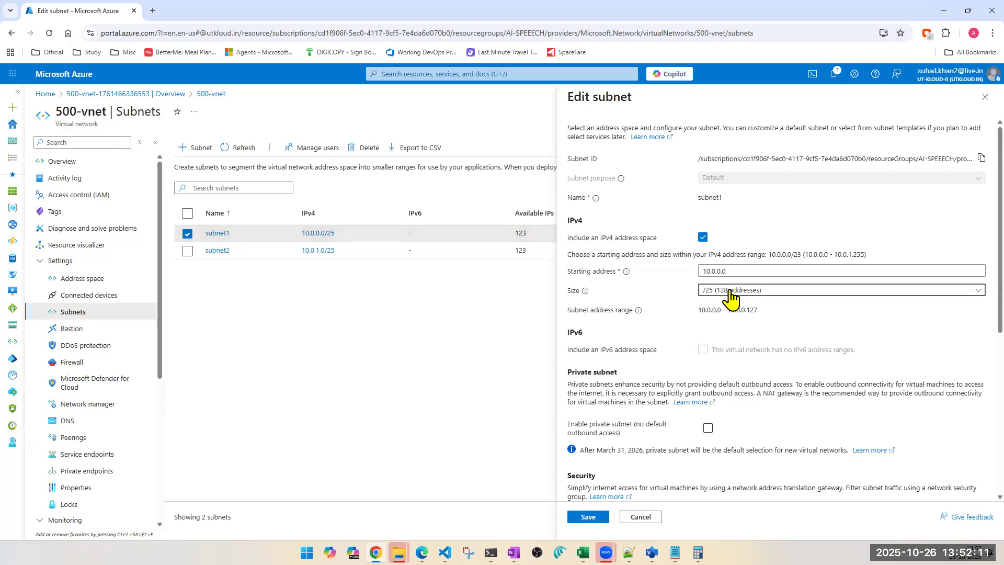
{"action": "left_click", "coordinate": [731, 296]}
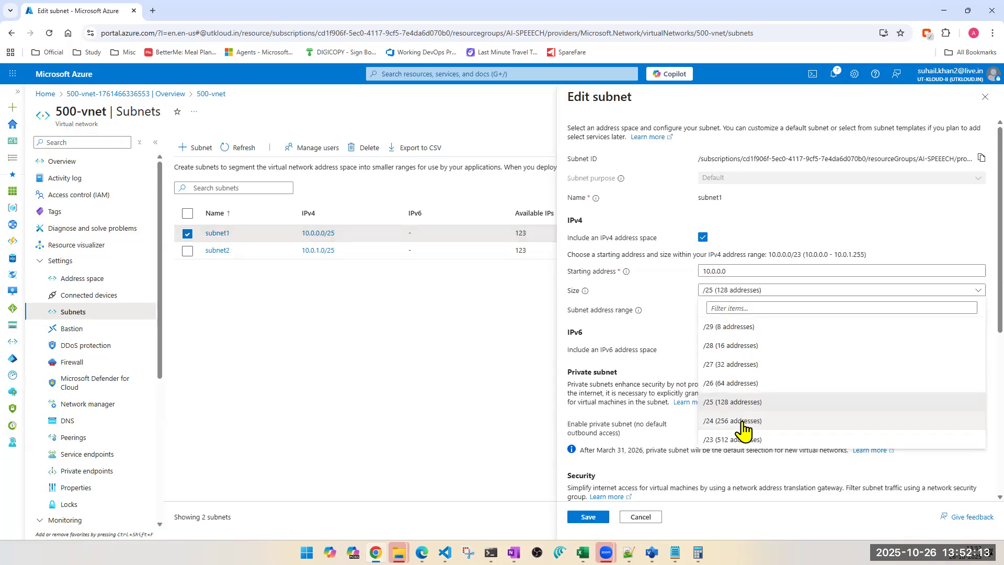
{"action": "left_click", "coordinate": [743, 422]}
{"action": "left_click", "coordinate": [581, 519]}
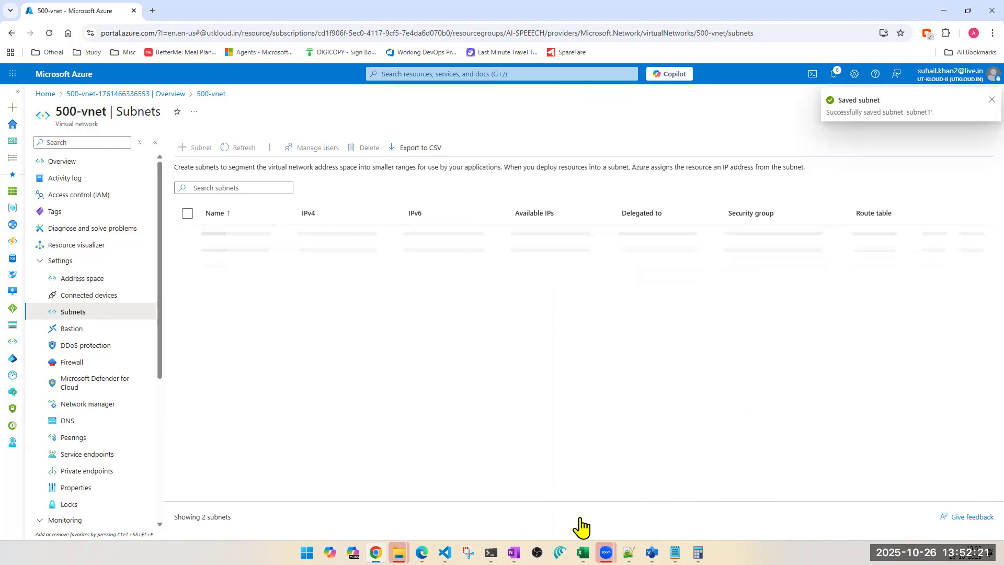
Step: Change subnet2's size to /24 and save it
{"action": "left_click", "coordinate": [216, 251]}
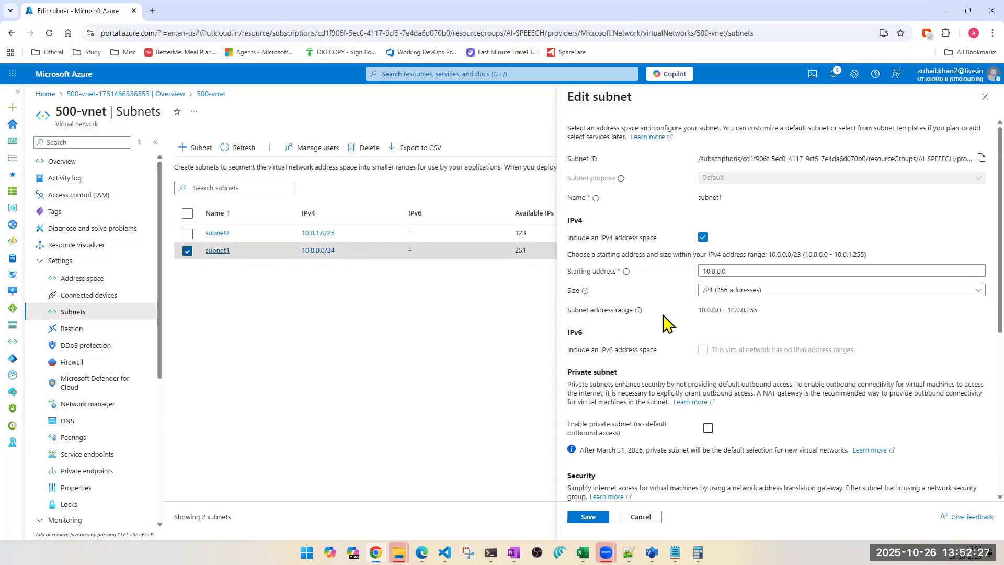
{"action": "left_click", "coordinate": [641, 517]}
{"action": "left_click", "coordinate": [217, 233]}
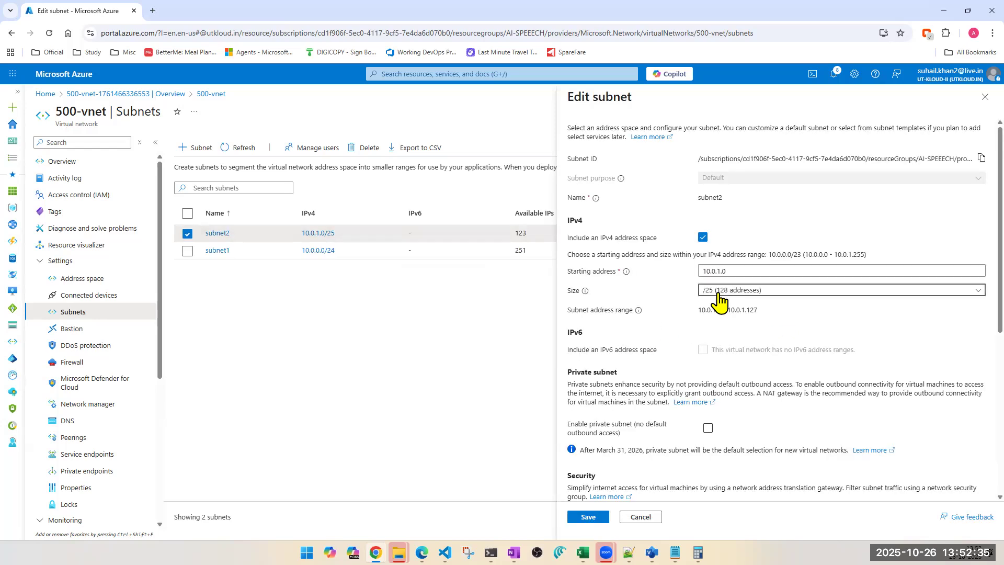
{"action": "left_click", "coordinate": [715, 293]}
{"action": "left_click", "coordinate": [725, 421]}
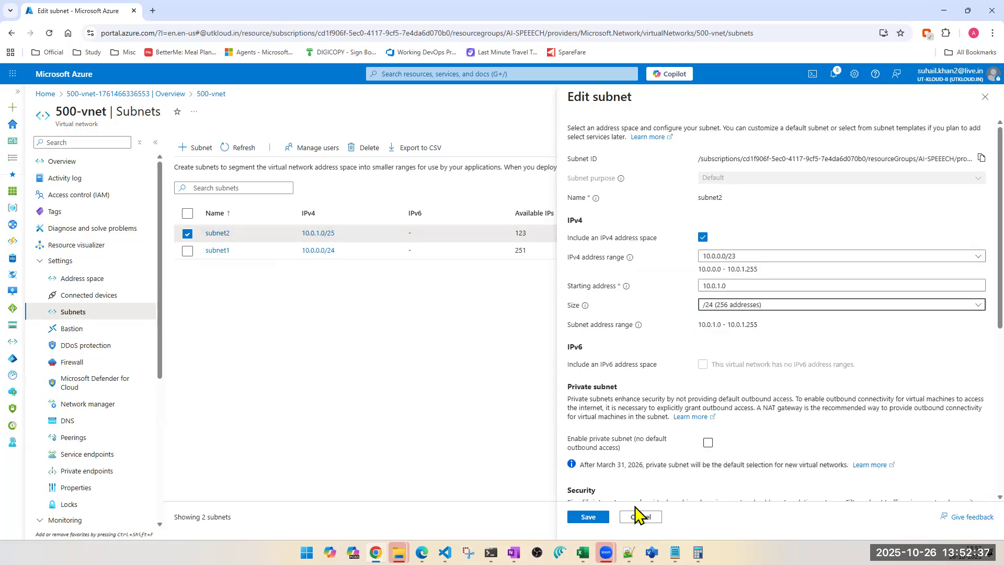
{"action": "left_click", "coordinate": [584, 518]}
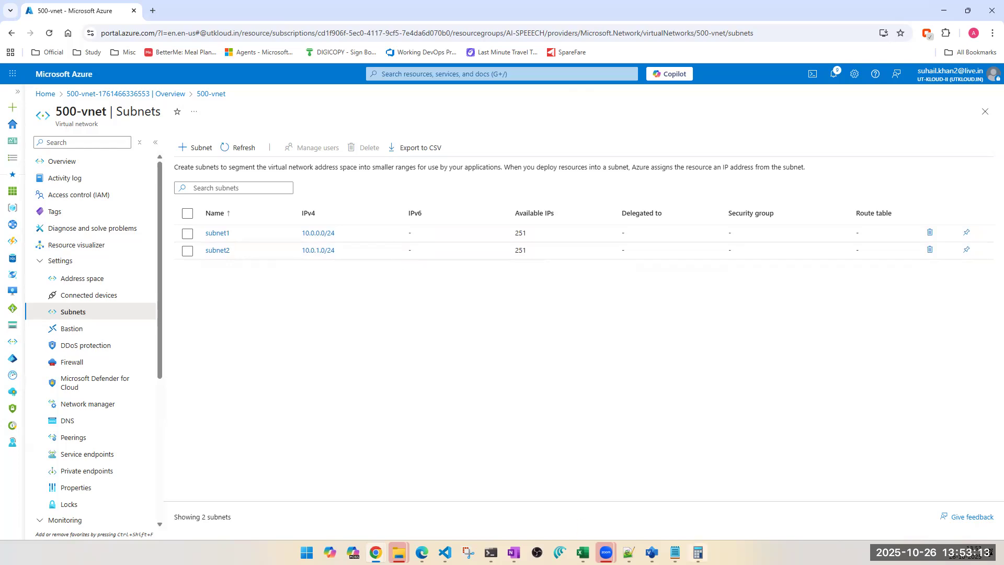
Step: Review the subnet notes in the Notepad Azure tab
{"action": "left_click", "coordinate": [674, 553]}
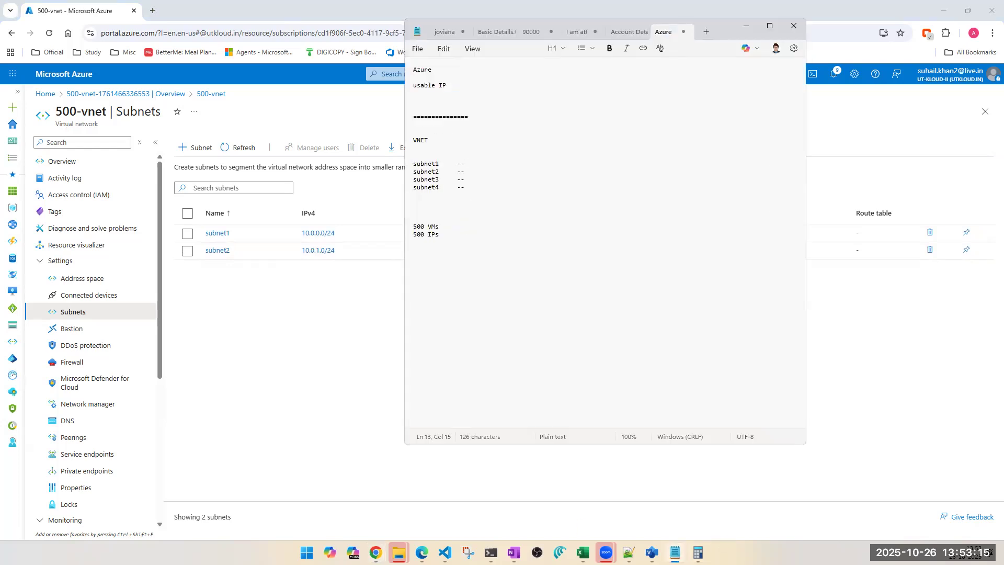
{"action": "left_click", "coordinate": [476, 235]}
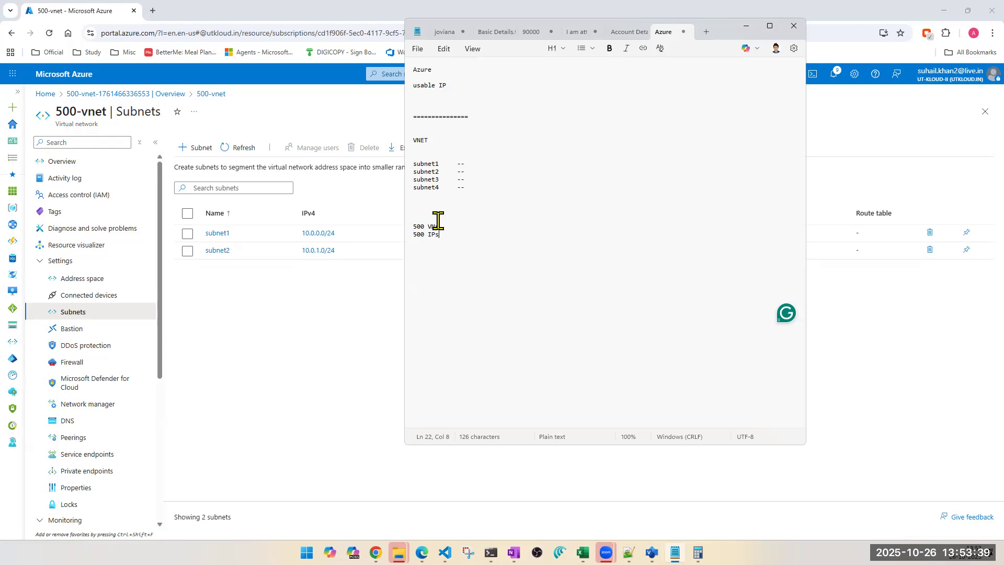
{"action": "left_click", "coordinate": [303, 288]}
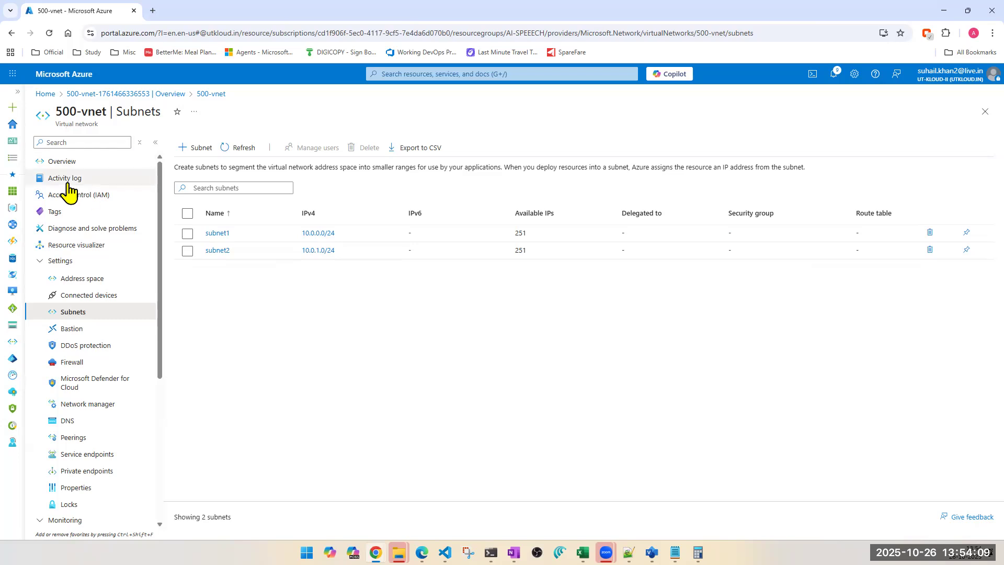
Step: Try setting the vnet's address space to /24, then close without saving and return home
{"action": "left_click", "coordinate": [82, 286]}
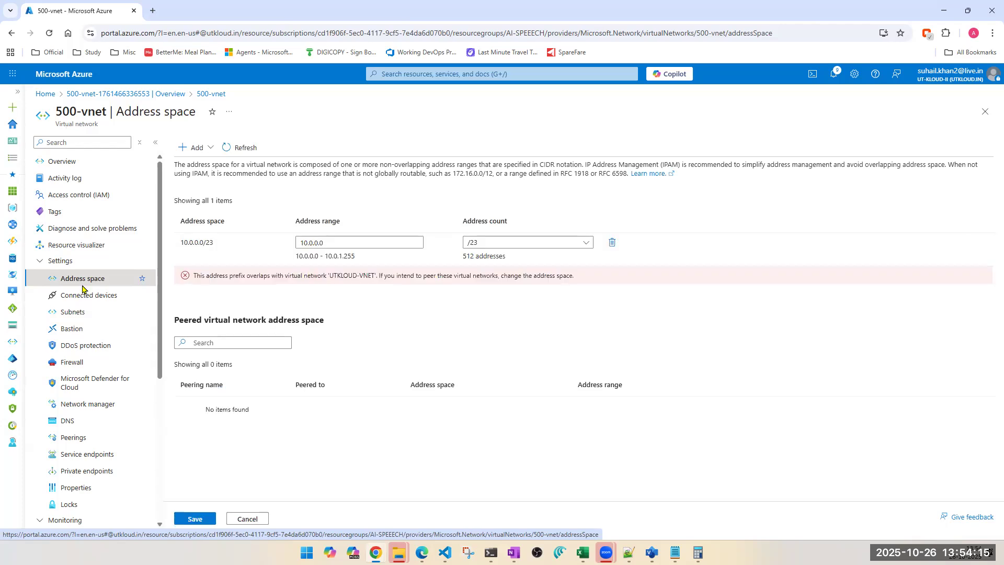
{"action": "left_click", "coordinate": [584, 244]}
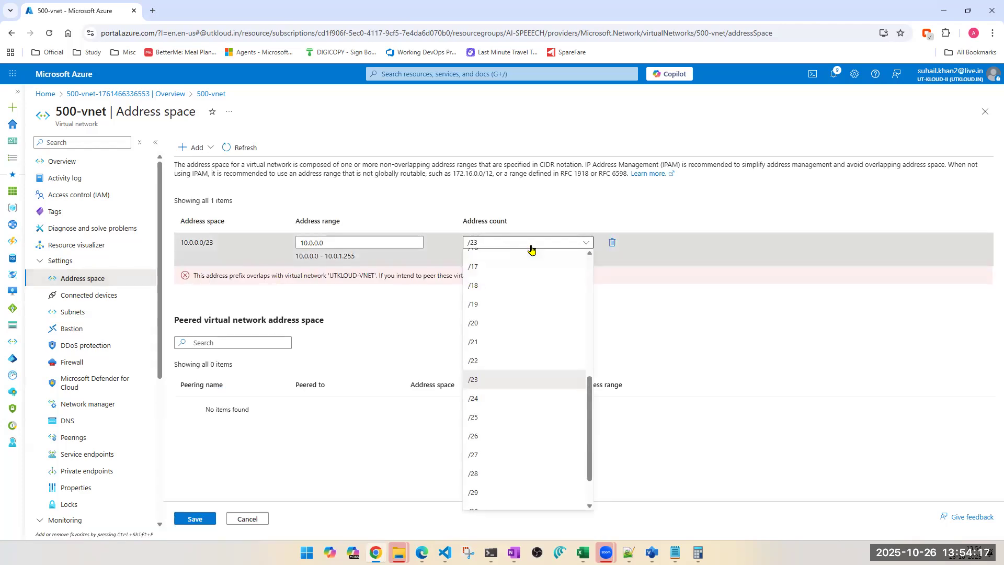
{"action": "left_click", "coordinate": [485, 417]}
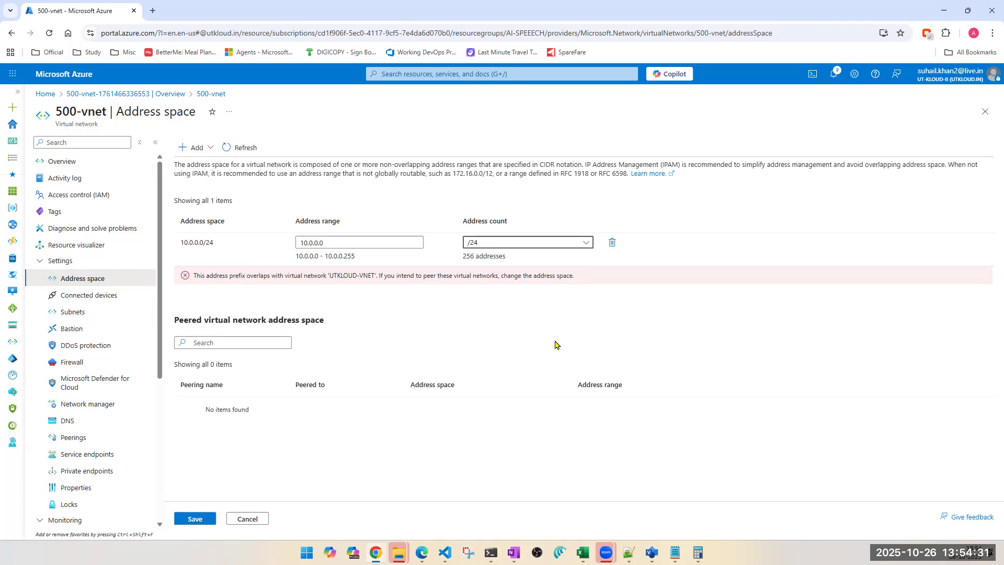
{"action": "left_click", "coordinate": [985, 111]}
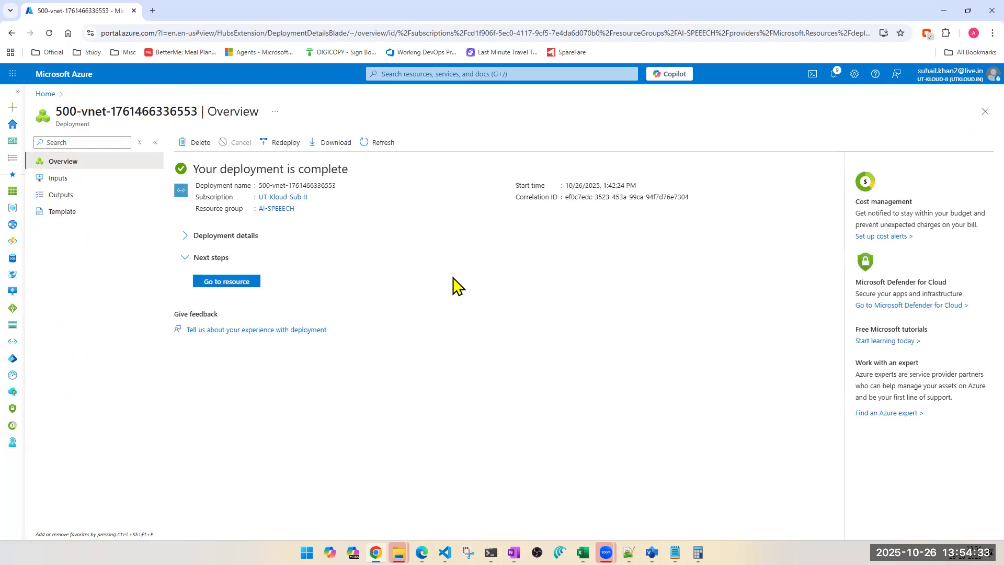
{"action": "left_click", "coordinate": [979, 112]}
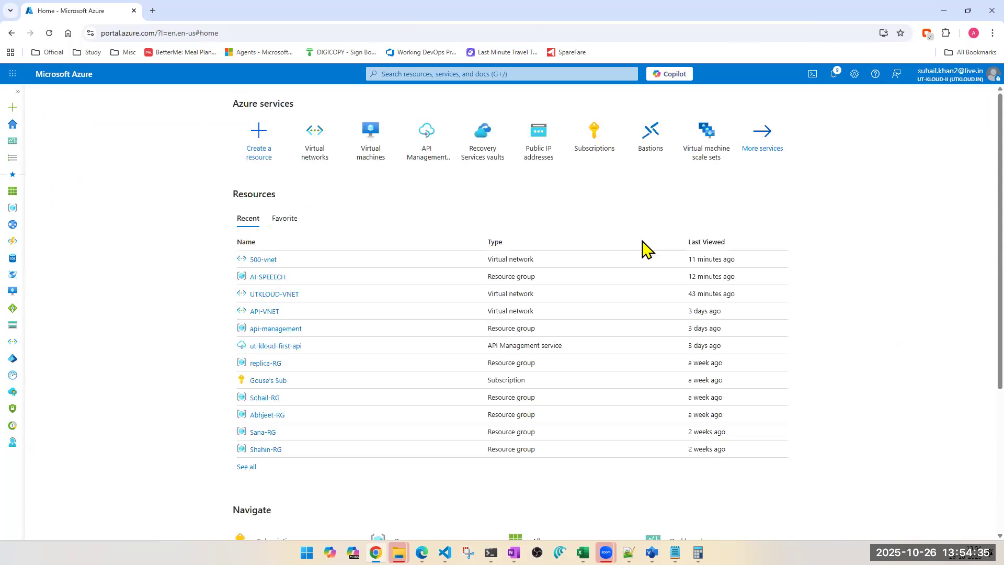
Step: Review the Azure networking subnet calculations in the OneNote notebook
{"action": "left_click", "coordinate": [513, 553]}
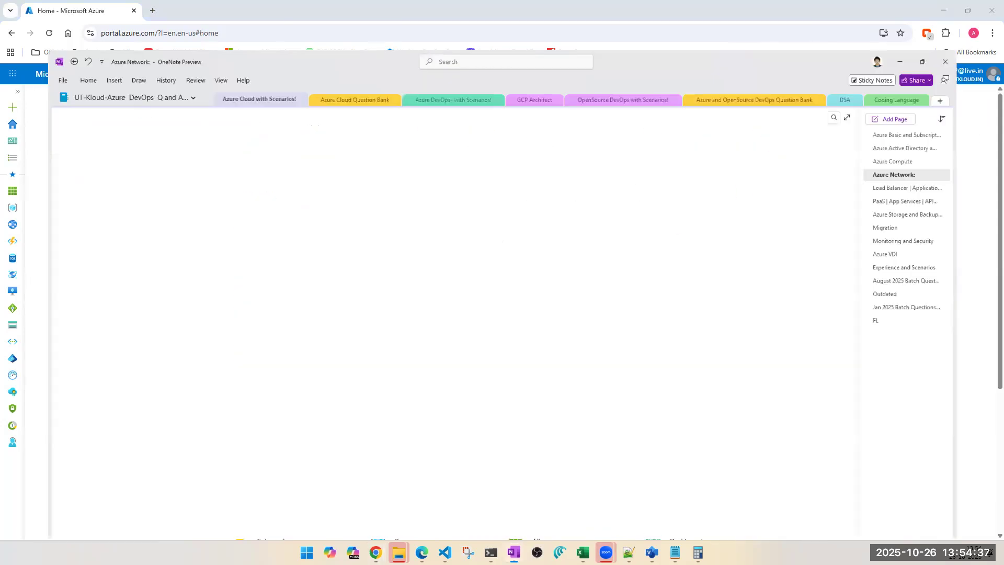
{"action": "left_click_drag", "start_coordinate": [209, 317], "coordinate": [29, 260]}
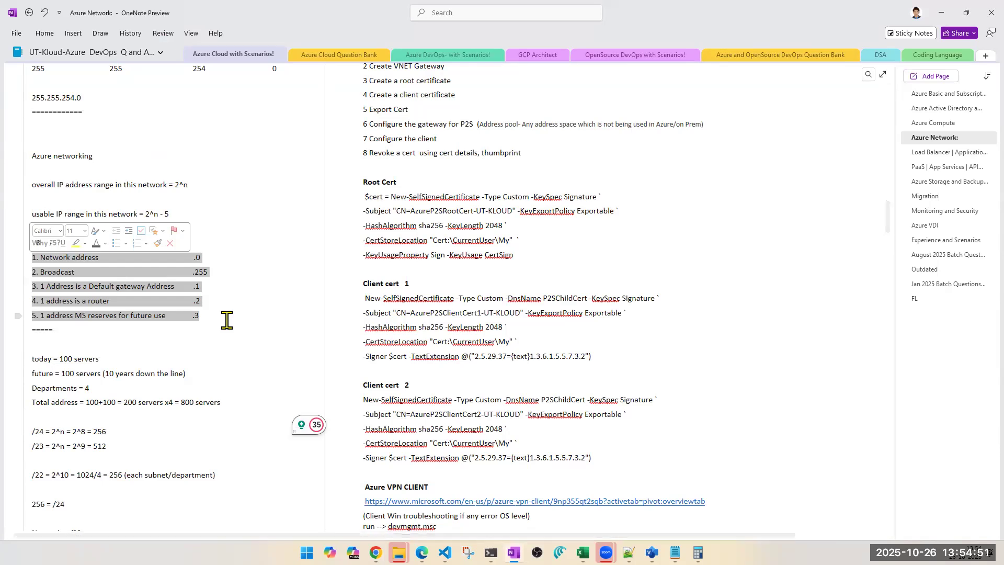
{"action": "left_click", "coordinate": [941, 12]}
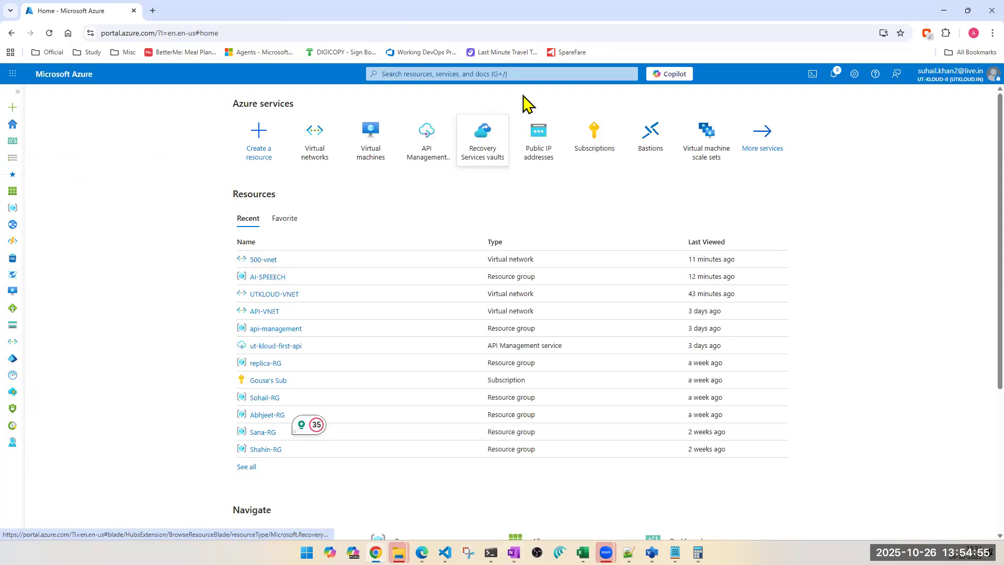
Step: Start creating a new virtual machine from the Virtual machines page
{"action": "left_click", "coordinate": [532, 74]}
{"action": "left_click", "coordinate": [461, 238]}
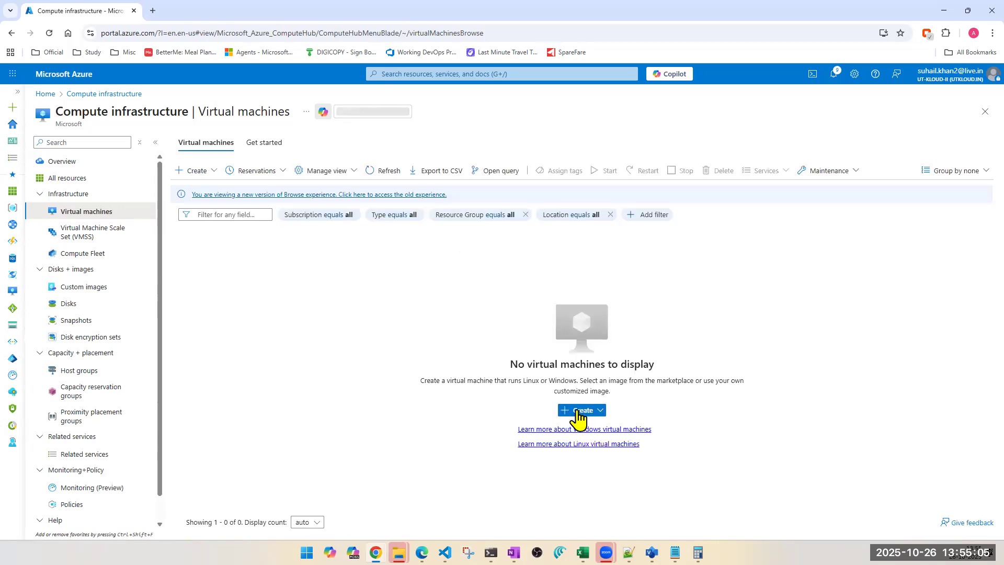
{"action": "left_click", "coordinate": [578, 413]}
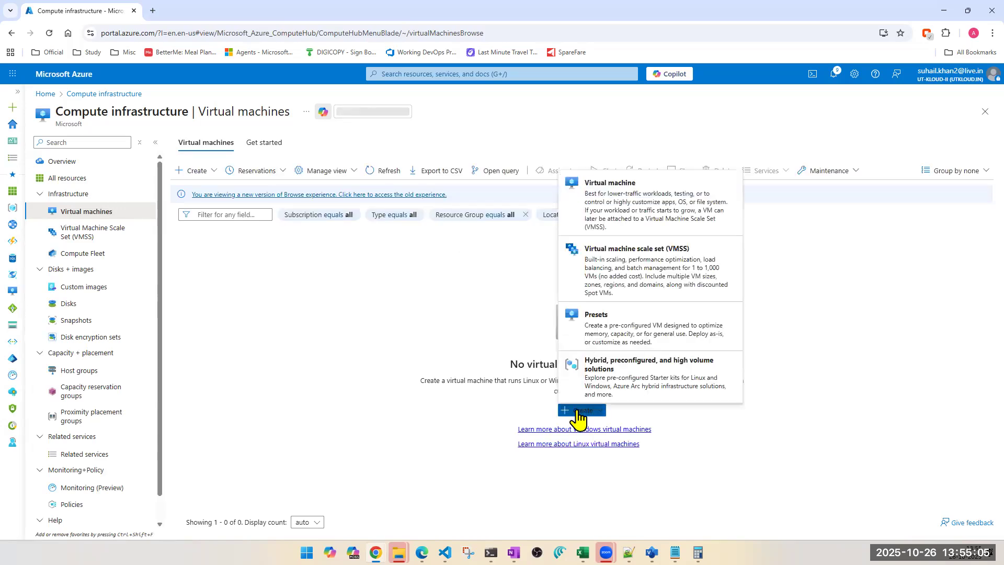
{"action": "left_click", "coordinate": [600, 207]}
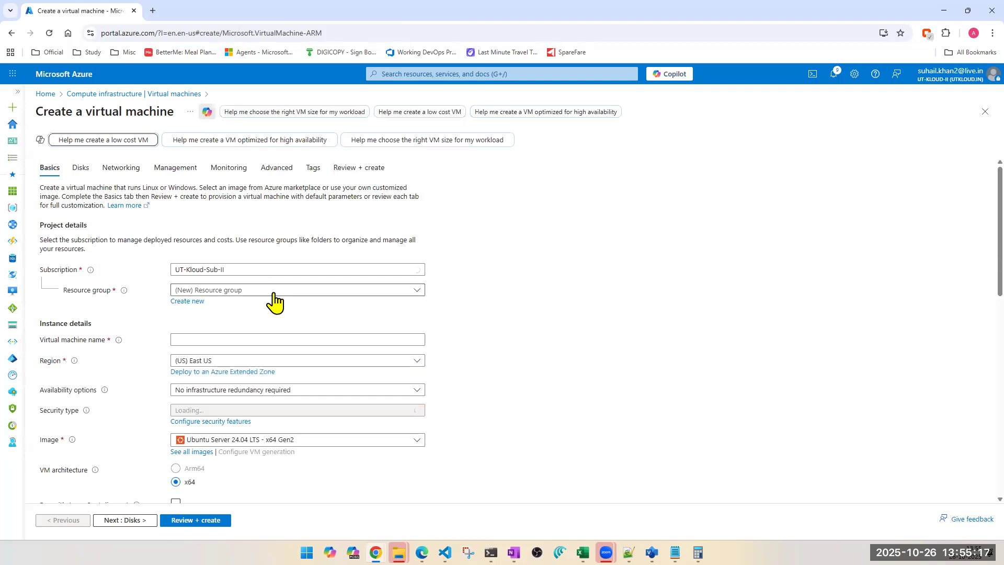
Step: Select the AI-SPEEECH resource group and name the virtual machine vm-public-subnet
{"action": "left_click", "coordinate": [273, 293]}
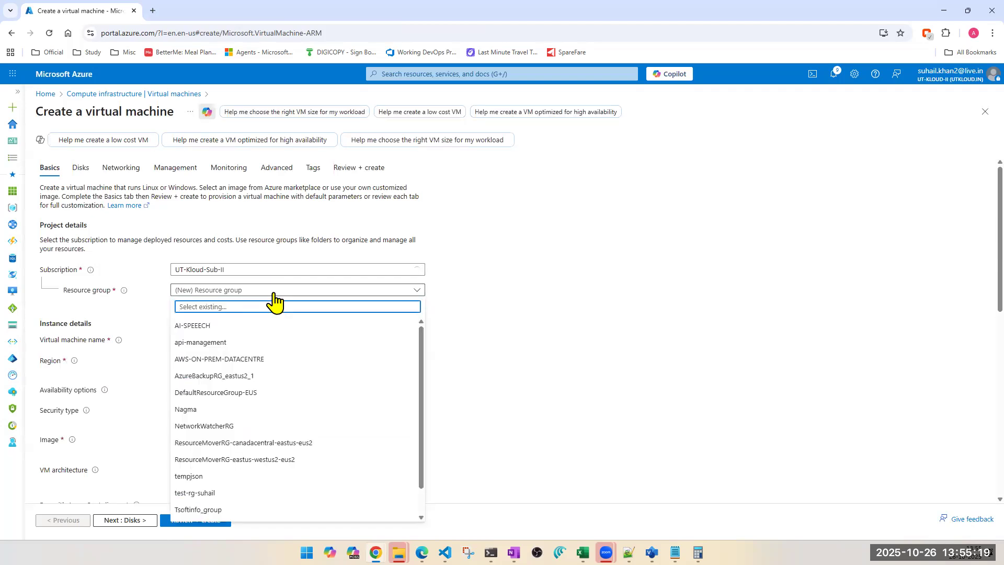
{"action": "left_click", "coordinate": [216, 325]}
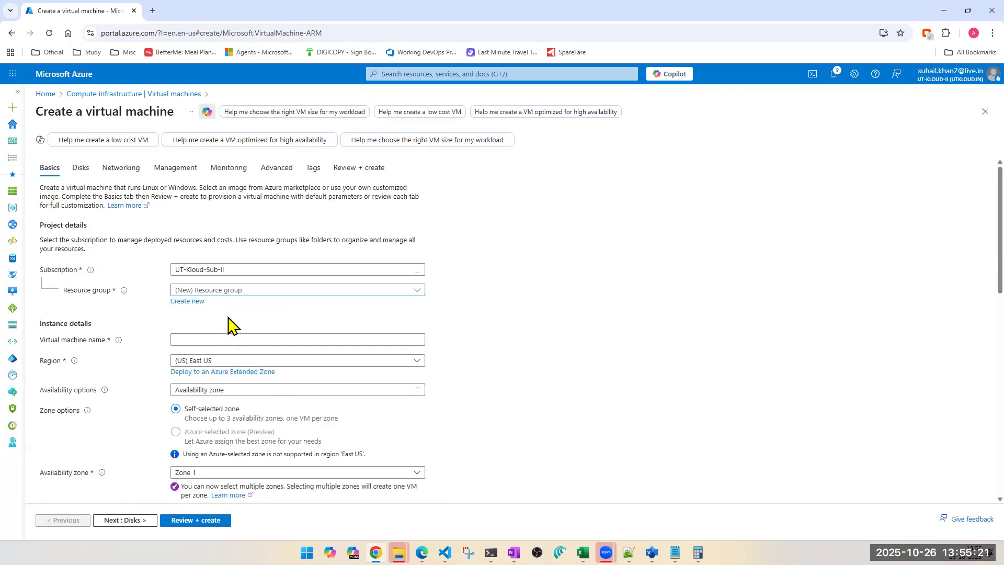
{"action": "left_click", "coordinate": [227, 339]}
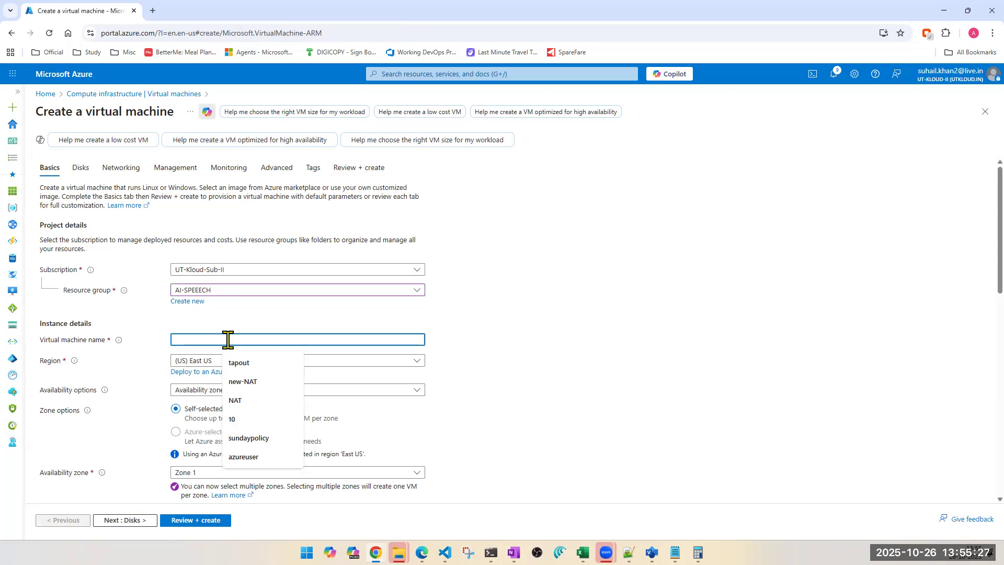
{"action": "type", "text": "publi"}
{"action": "key", "text": "BackSpace"}
{"action": "key", "text": "BackSpace"}
{"action": "key", "text": "BackSpace"}
{"action": "type", "text": "vm"}
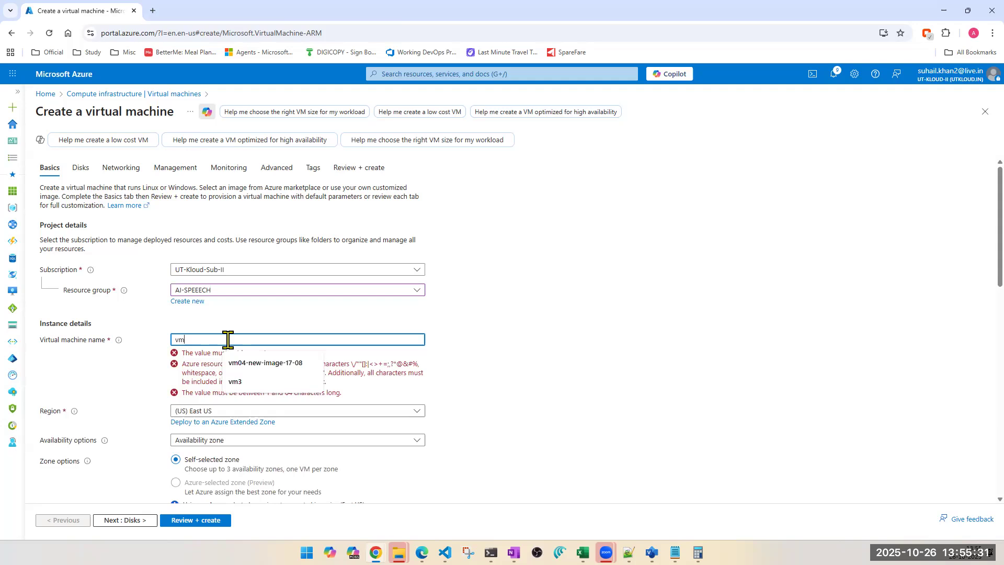
{"action": "type", "text": "-public"}
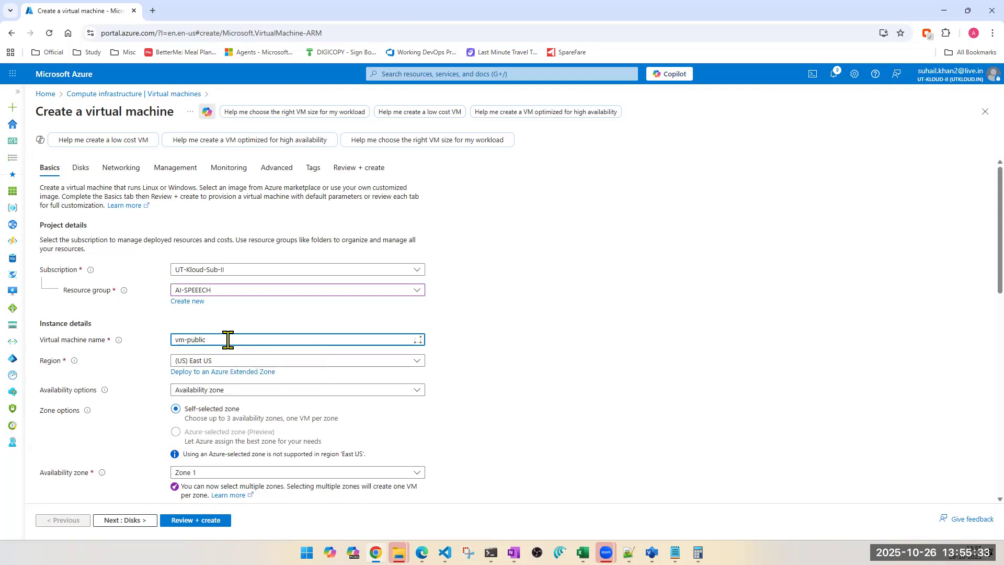
{"action": "type", "text": "-"}
{"action": "key", "text": "BackSpace"}
{"action": "type", "text": "-subnet"}
Step: Set the availability options to No infrastructure redundancy required
{"action": "scroll", "coordinate": [230, 426], "scroll_direction": "down", "scroll_amount": 1}
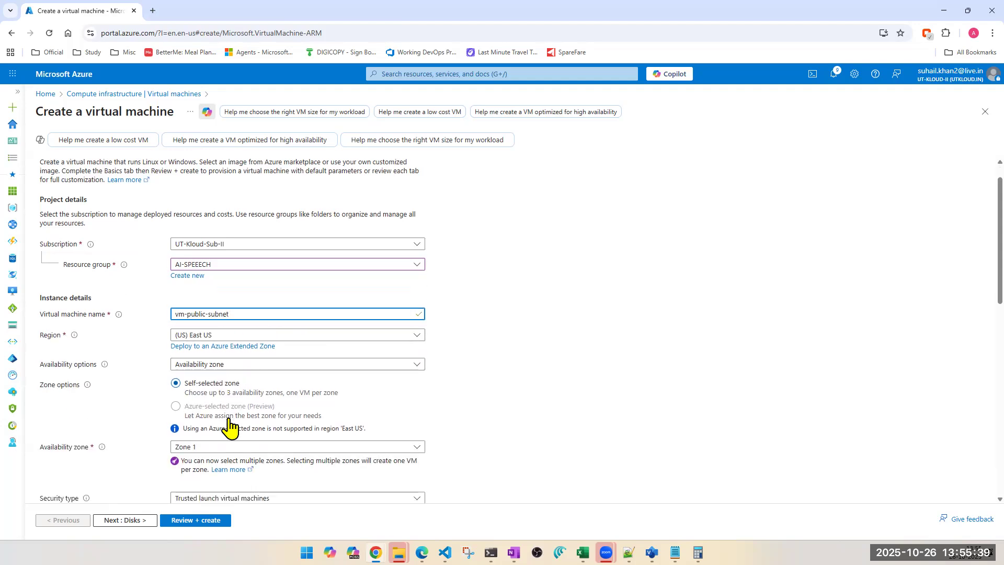
{"action": "scroll", "coordinate": [231, 426], "scroll_direction": "down", "scroll_amount": 1}
{"action": "left_click", "coordinate": [237, 358]}
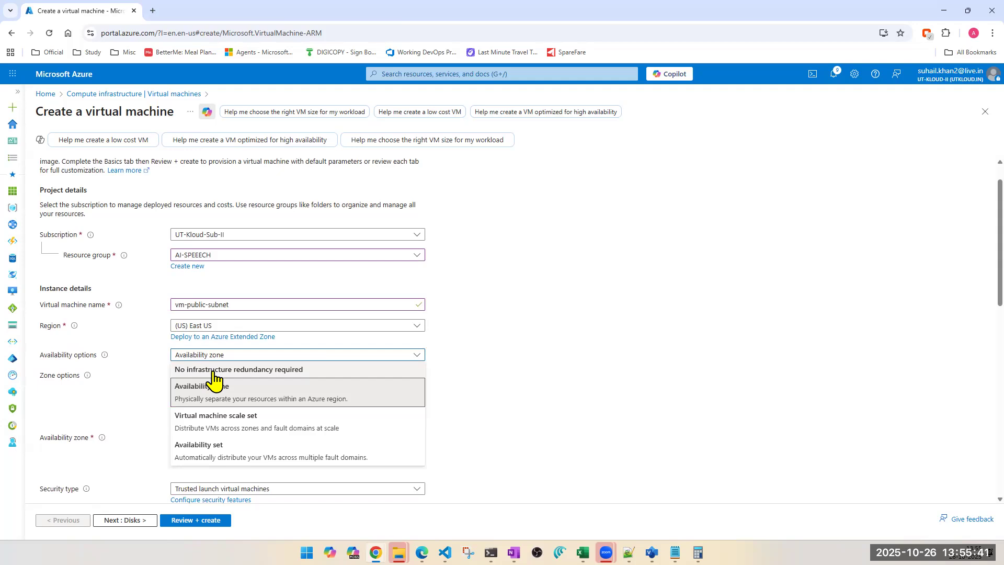
{"action": "left_click", "coordinate": [215, 369]}
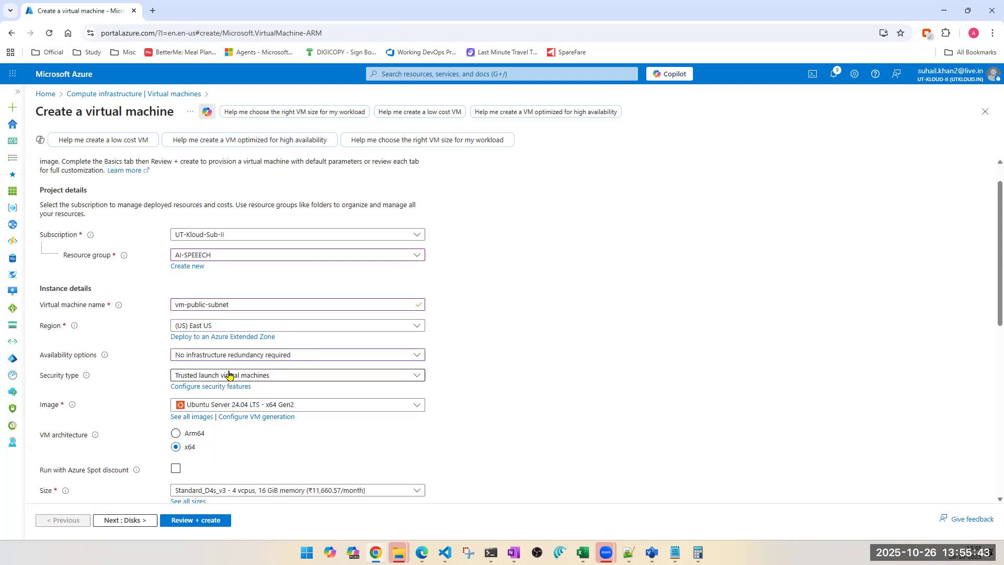
Step: Set the security type to Standard and the image to Windows Server 2019 Datacenter - x64 Gen2
{"action": "left_click", "coordinate": [228, 375]}
{"action": "left_click", "coordinate": [229, 390]}
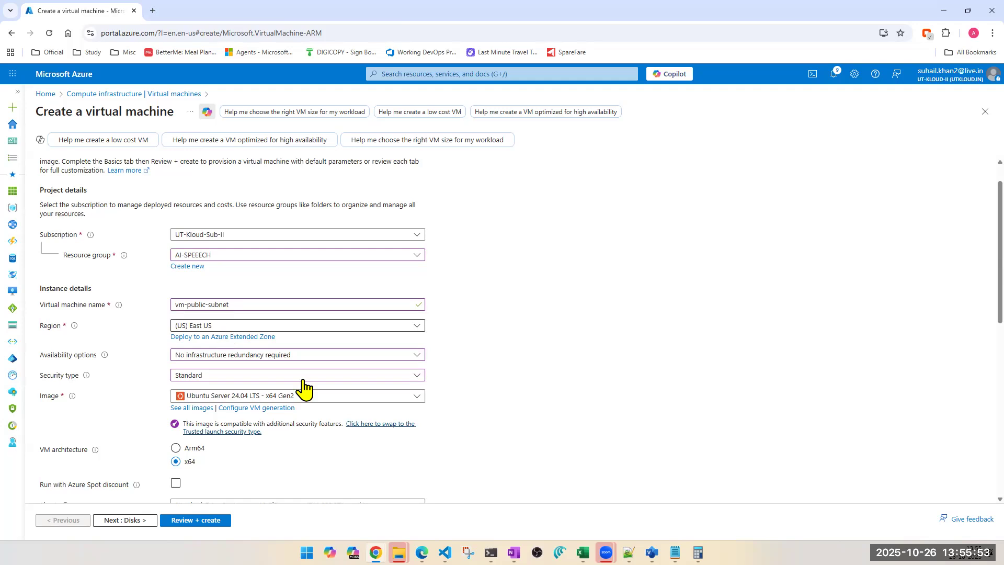
{"action": "scroll", "coordinate": [487, 385], "scroll_direction": "down", "scroll_amount": 1}
{"action": "left_click", "coordinate": [251, 345]}
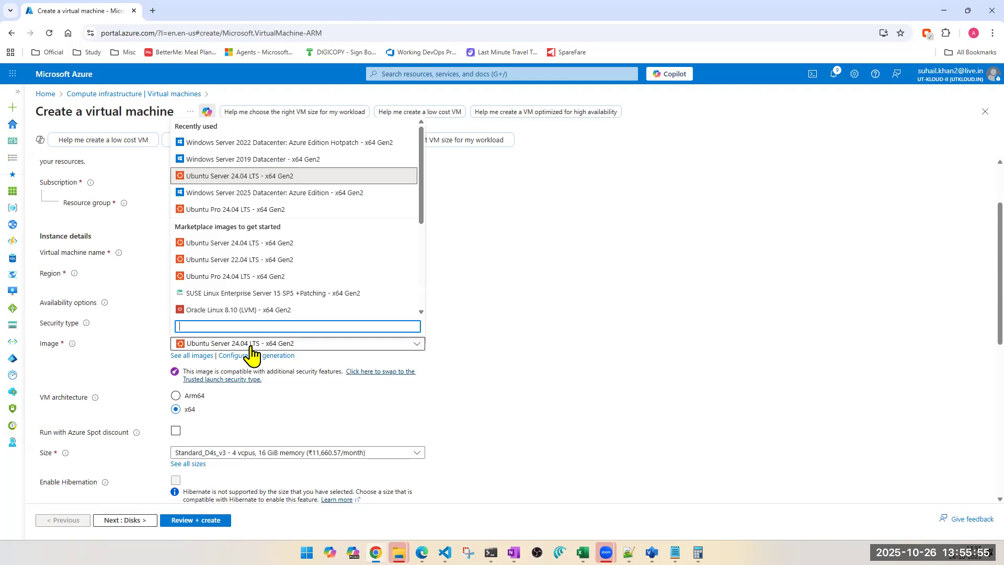
{"action": "left_click", "coordinate": [270, 170]}
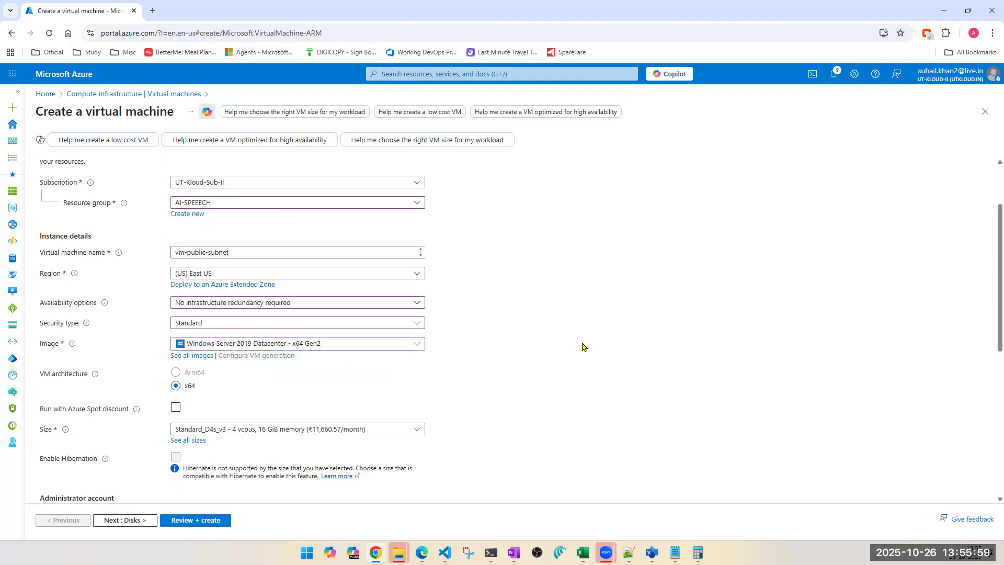
Step: Enter the administrator username tapout, then enter and confirm the account password
{"action": "scroll", "coordinate": [530, 372], "scroll_direction": "down", "scroll_amount": 2}
{"action": "scroll", "coordinate": [259, 356], "scroll_direction": "down", "scroll_amount": 1}
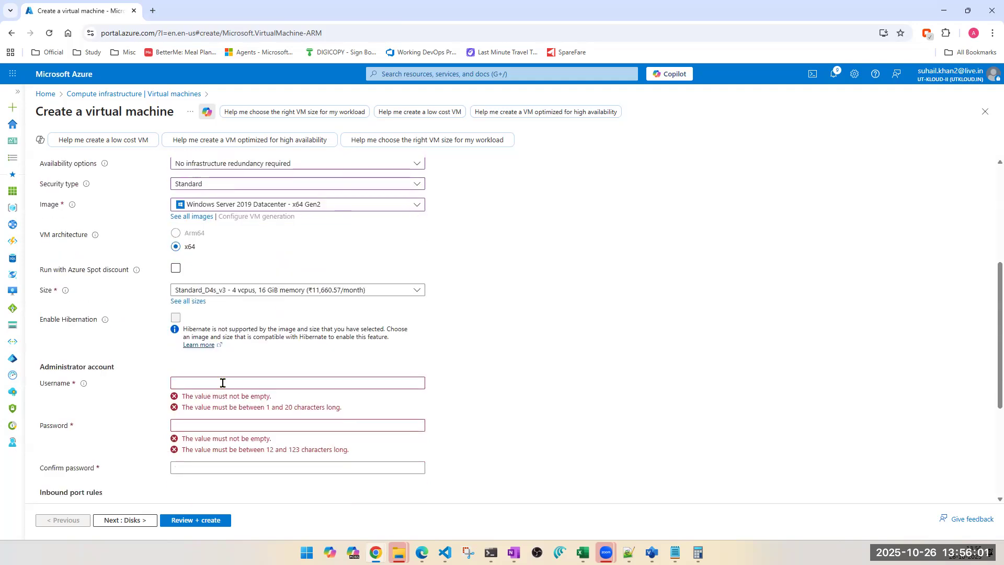
{"action": "left_click", "coordinate": [223, 382]}
{"action": "type", "text": "t"}
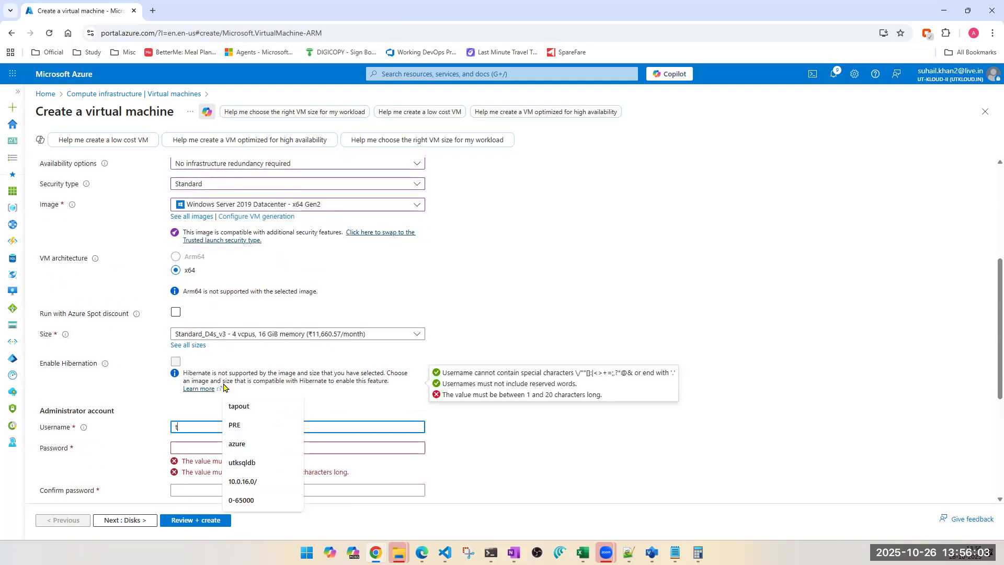
{"action": "type", "text": "apout"}
{"action": "key", "text": "Tab"}
{"action": "type", "text": "•••••••••••••"}
{"action": "key", "text": "Tab"}
{"action": "type", "text": "•••••••••••••"}
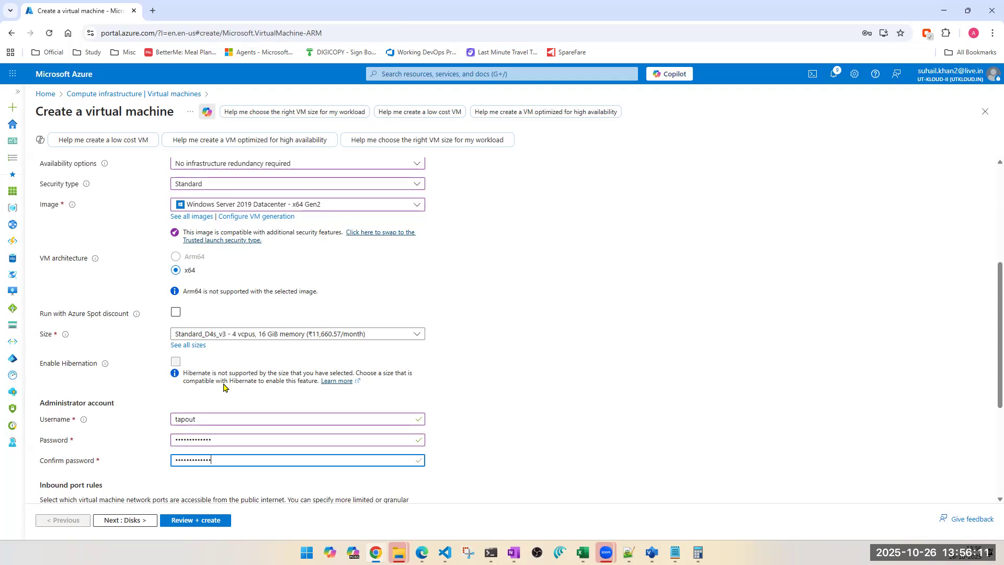
Step: Allow inbound ports HTTP (80), HTTPS (443) and SSH (22) along with RDP (3389)
{"action": "scroll", "coordinate": [223, 387], "scroll_direction": "down", "scroll_amount": 1}
{"action": "scroll", "coordinate": [209, 418], "scroll_direction": "down", "scroll_amount": 2}
{"action": "scroll", "coordinate": [180, 486], "scroll_direction": "down", "scroll_amount": 1}
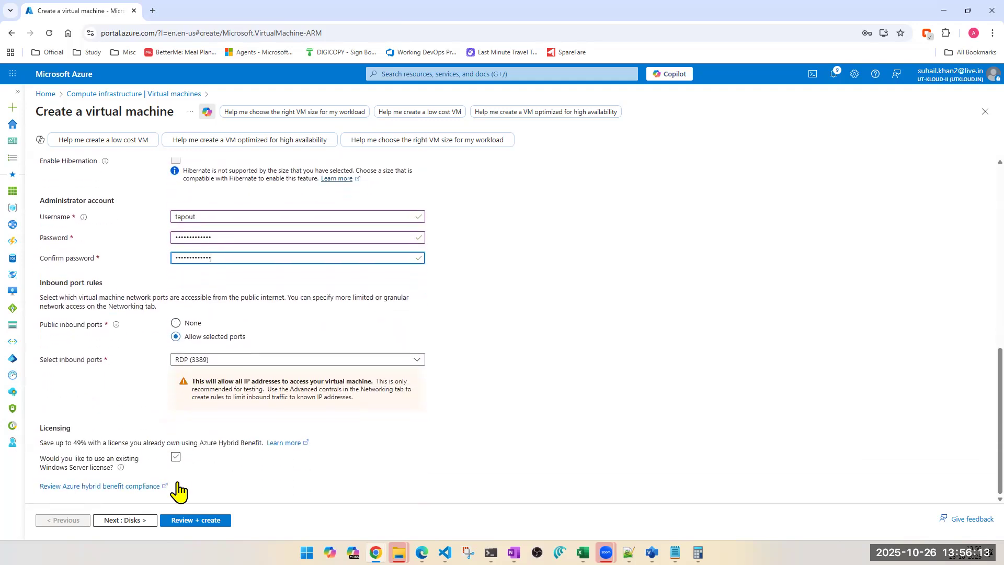
{"action": "left_click", "coordinate": [201, 359]}
{"action": "left_click", "coordinate": [197, 380]}
{"action": "left_click", "coordinate": [196, 391]}
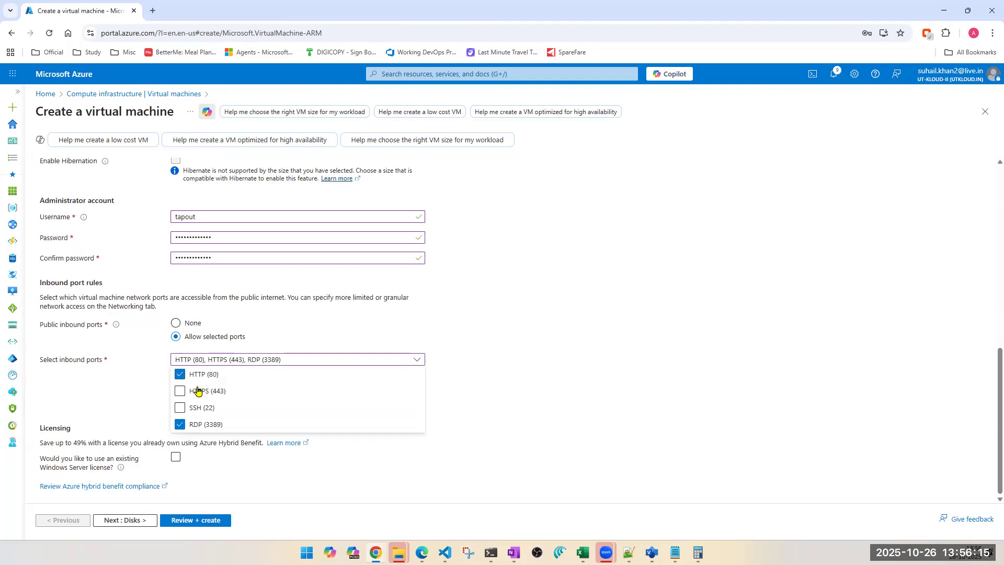
{"action": "left_click", "coordinate": [196, 408]}
{"action": "left_click", "coordinate": [103, 418]}
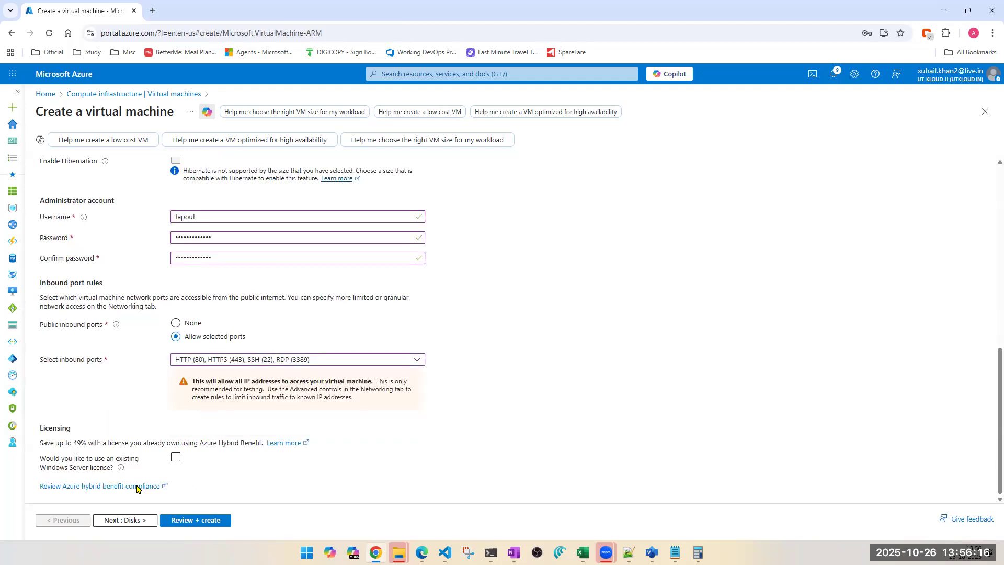
Step: Move through the Disks tab to Networking, ignoring the deployment recommendations
{"action": "left_click", "coordinate": [134, 519]}
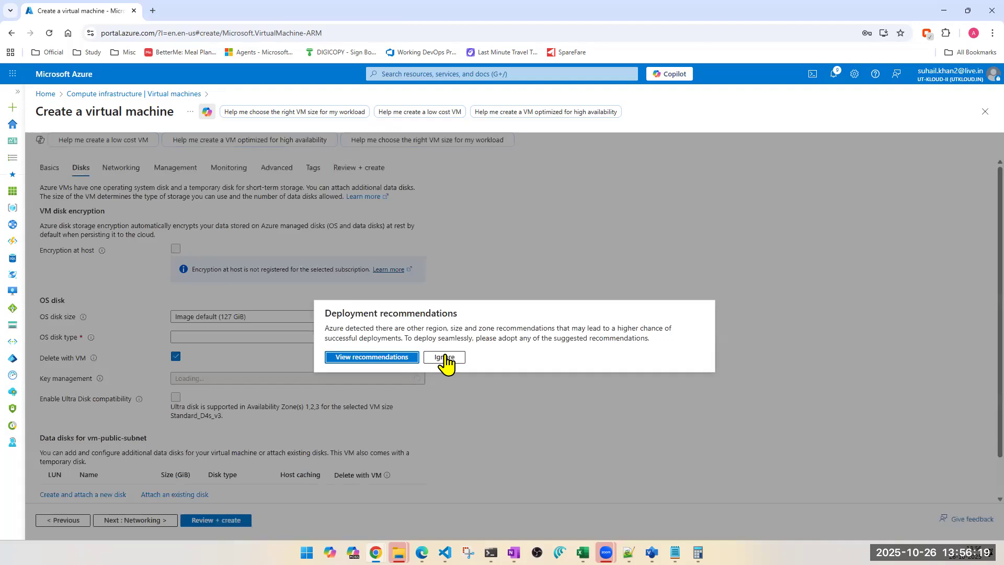
{"action": "left_click", "coordinate": [445, 357]}
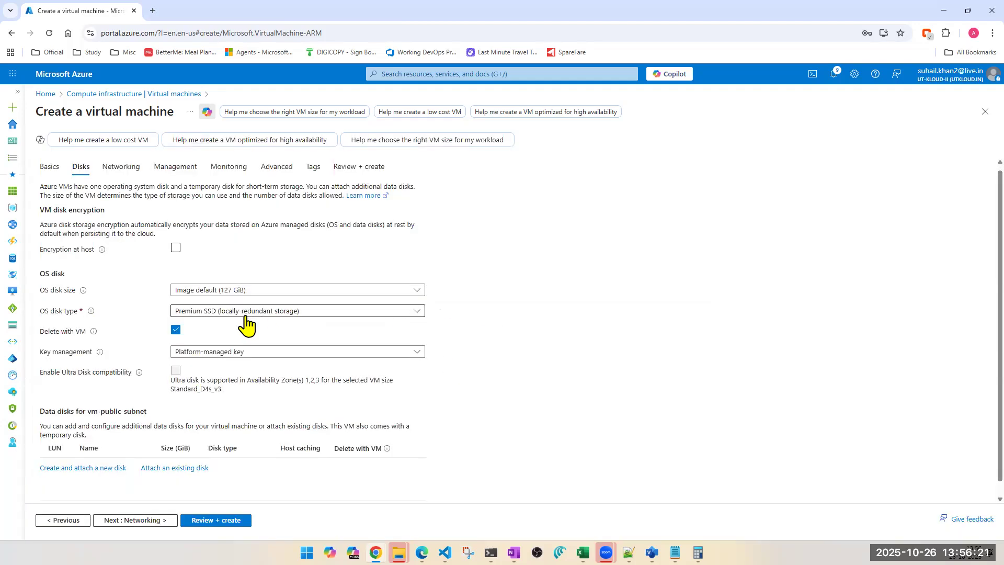
{"action": "left_click", "coordinate": [134, 520]}
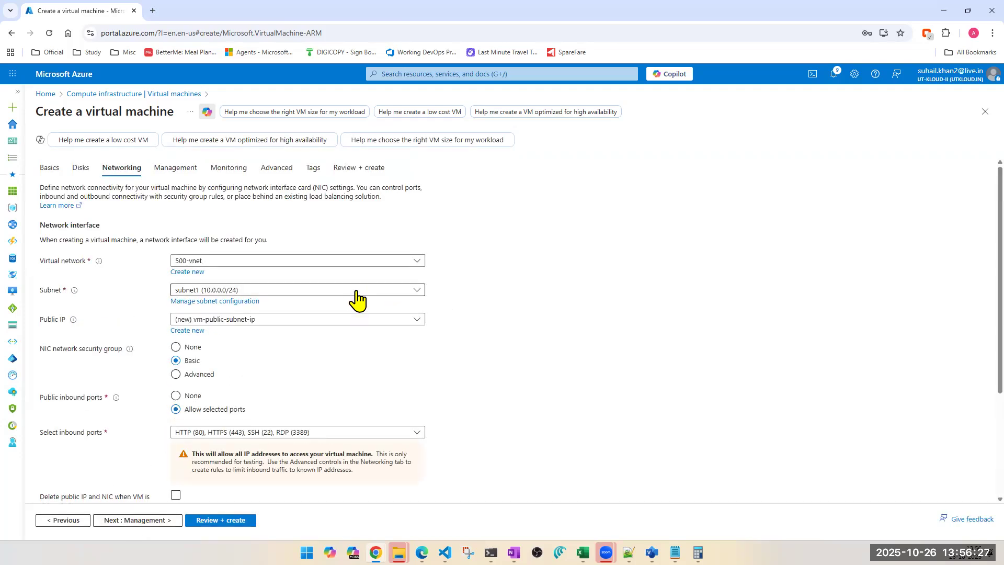
Step: Choose the UTKLOUD-VNET virtual network and the PUBLIC-SUBNET (10.0.1.0/24) subnet for the VM
{"action": "left_click", "coordinate": [298, 261]}
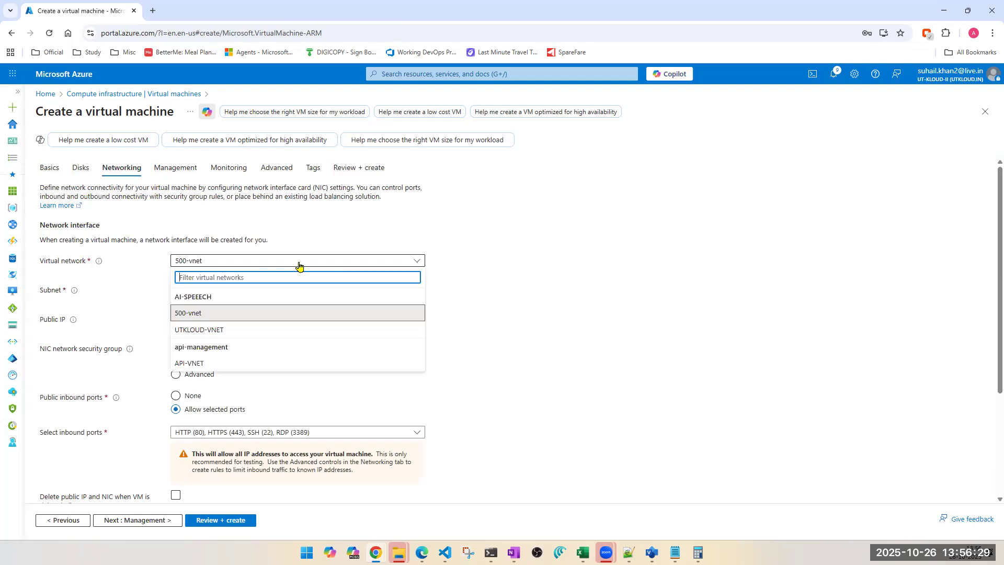
{"action": "left_click", "coordinate": [241, 330]}
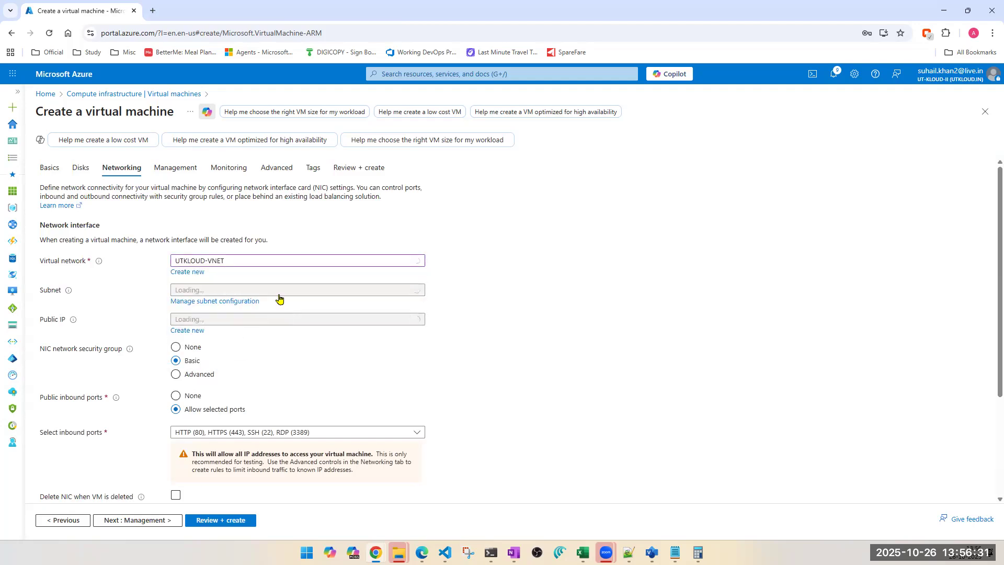
{"action": "left_click", "coordinate": [325, 291]}
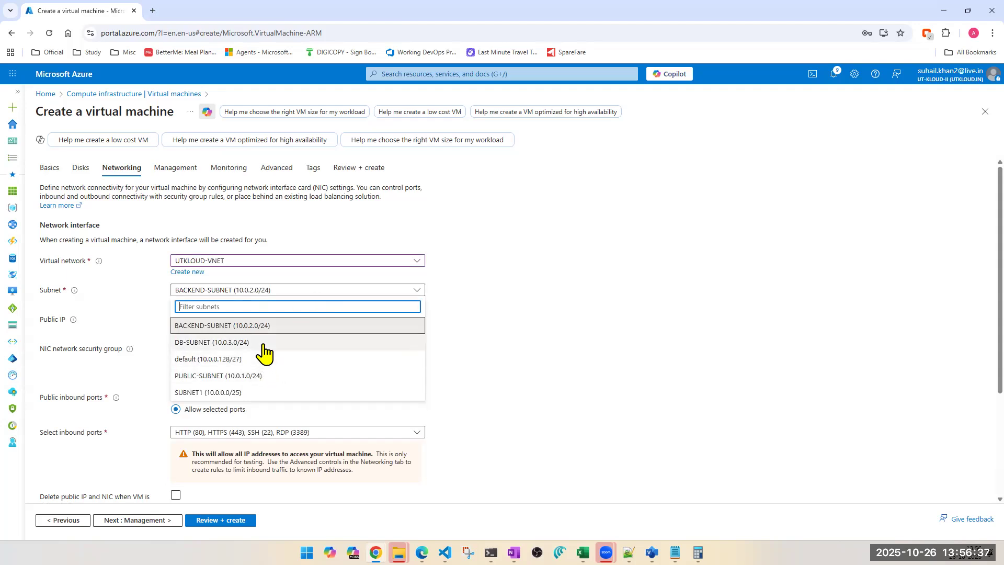
{"action": "left_click", "coordinate": [221, 377]}
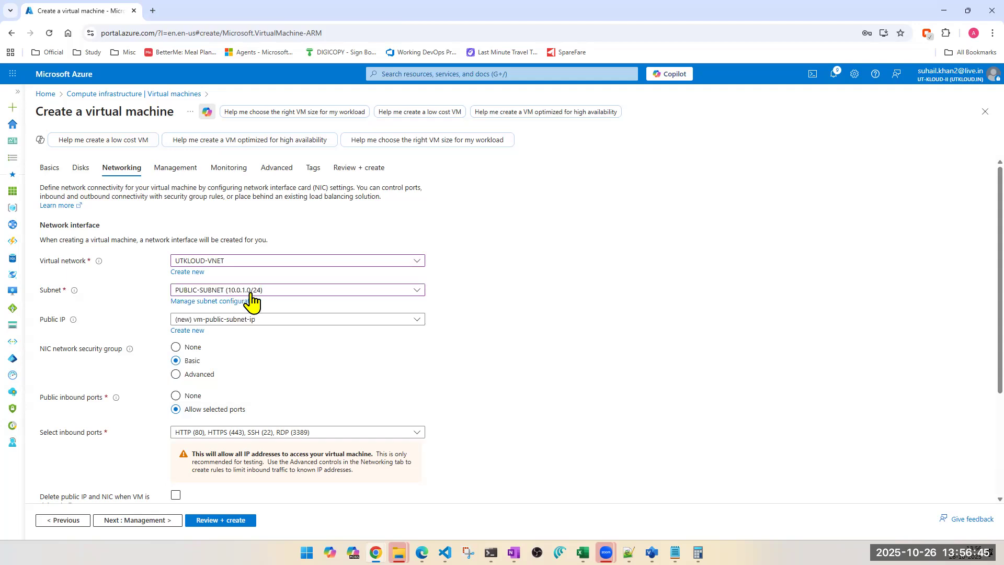
Step: Run Review + create, look over the configuration summary, and create the virtual machine
{"action": "scroll", "coordinate": [311, 372], "scroll_direction": "down", "scroll_amount": 1}
{"action": "scroll", "coordinate": [311, 373], "scroll_direction": "down", "scroll_amount": 3}
{"action": "left_click", "coordinate": [176, 373]}
{"action": "scroll", "coordinate": [180, 473], "scroll_direction": "up", "scroll_amount": 3}
{"action": "left_click", "coordinate": [227, 519]}
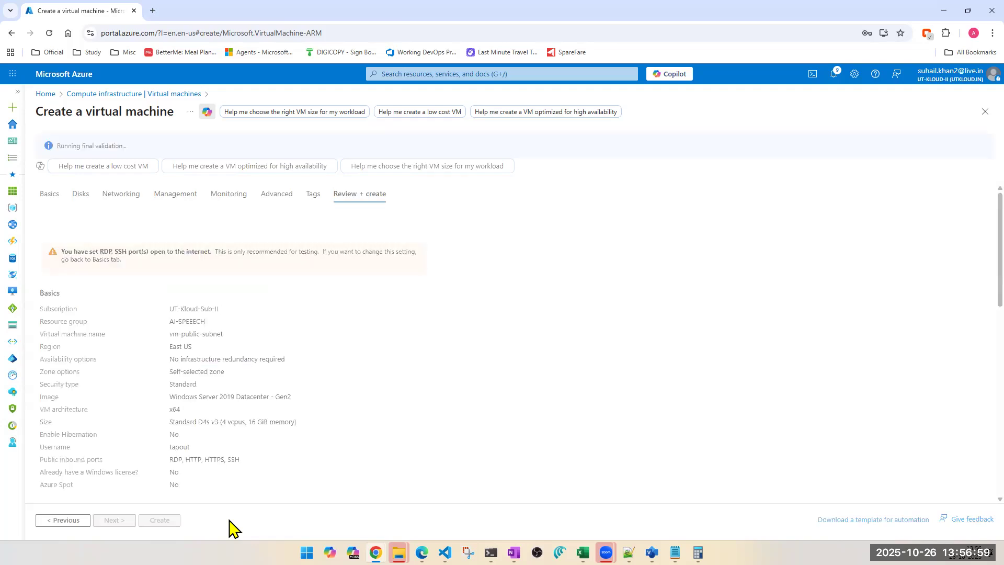
{"action": "scroll", "coordinate": [333, 457], "scroll_direction": "down", "scroll_amount": 6}
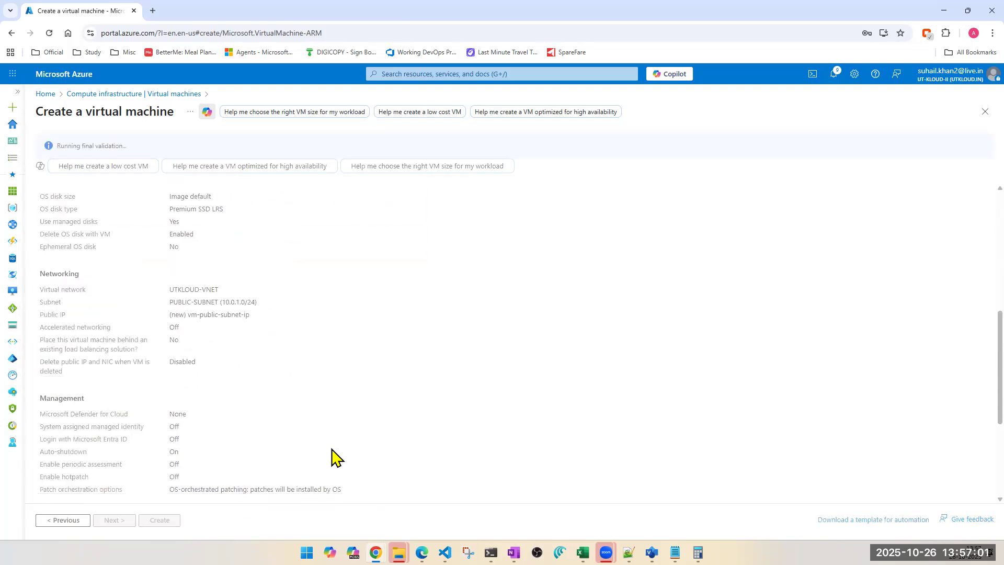
{"action": "scroll", "coordinate": [332, 456], "scroll_direction": "down", "scroll_amount": 4}
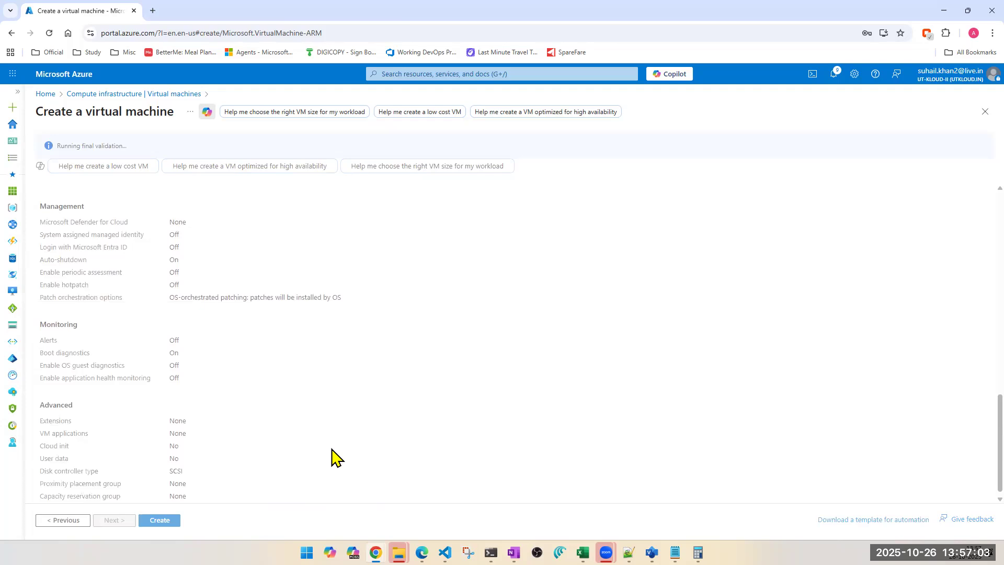
{"action": "left_click", "coordinate": [161, 521]}
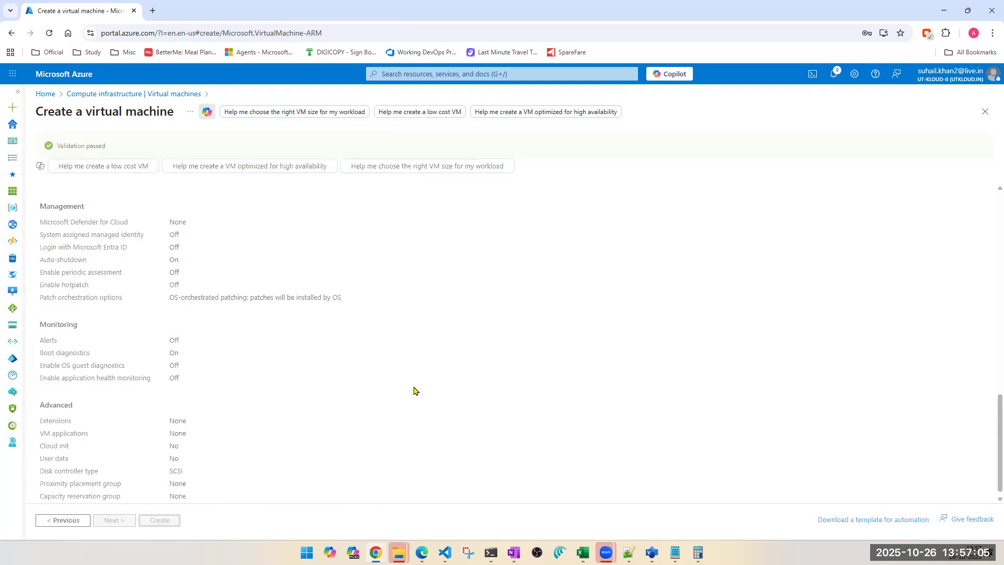
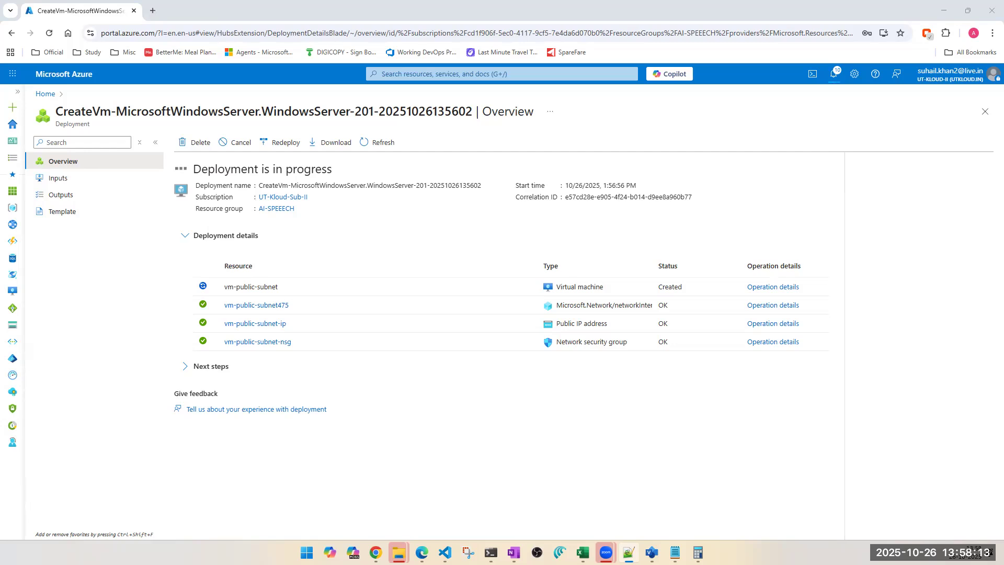
Step: Duplicate the deployment tab and switch between the original and the copy
{"action": "right_click", "coordinate": [61, 9]}
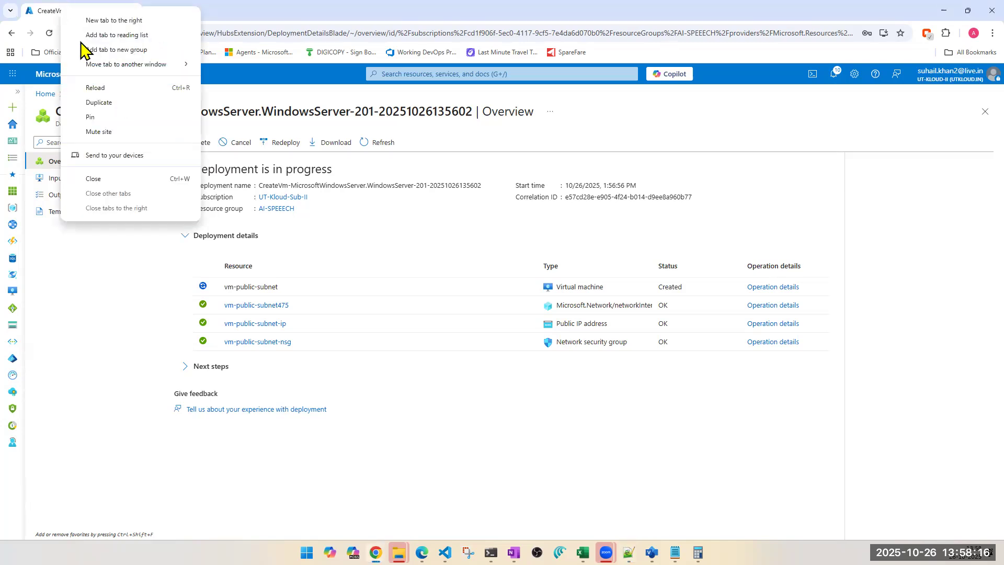
{"action": "left_click", "coordinate": [109, 103]}
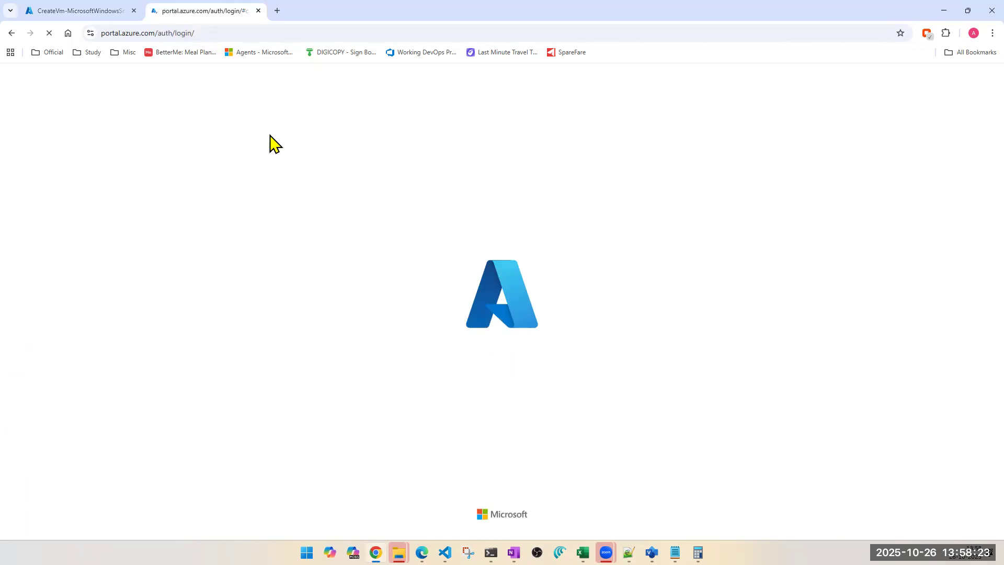
{"action": "left_click", "coordinate": [51, 16]}
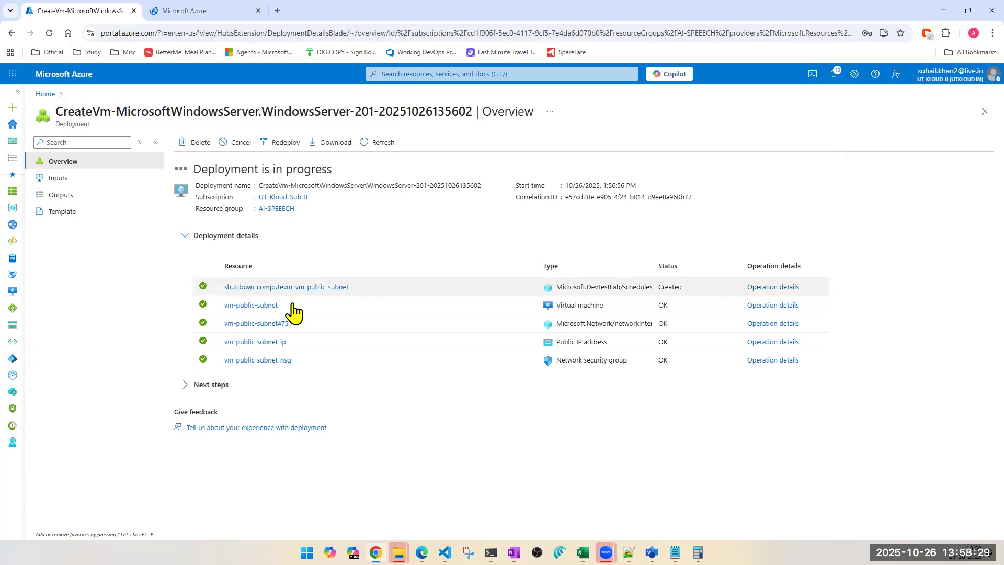
{"action": "left_click", "coordinate": [201, 16]}
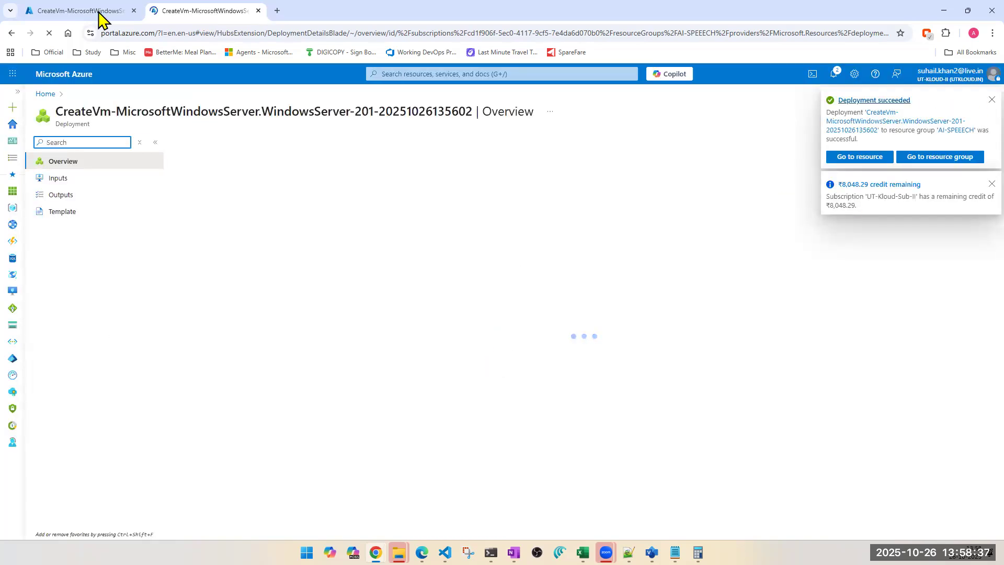
{"action": "left_click", "coordinate": [79, 16]}
{"action": "left_click", "coordinate": [199, 12]}
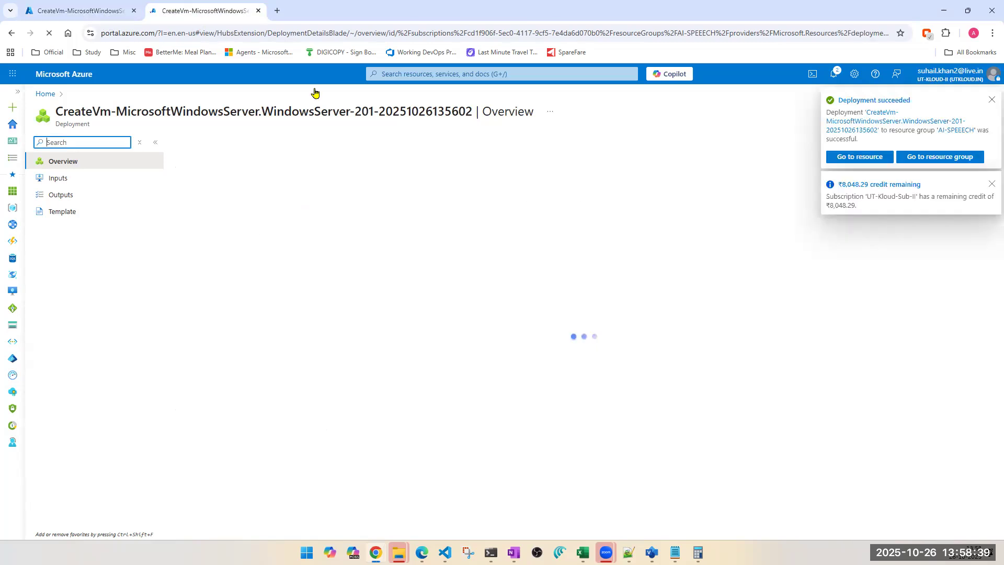
Step: Open the Virtual machines list and view the vm-public-subnet virtual machine
{"action": "left_click", "coordinate": [457, 75]}
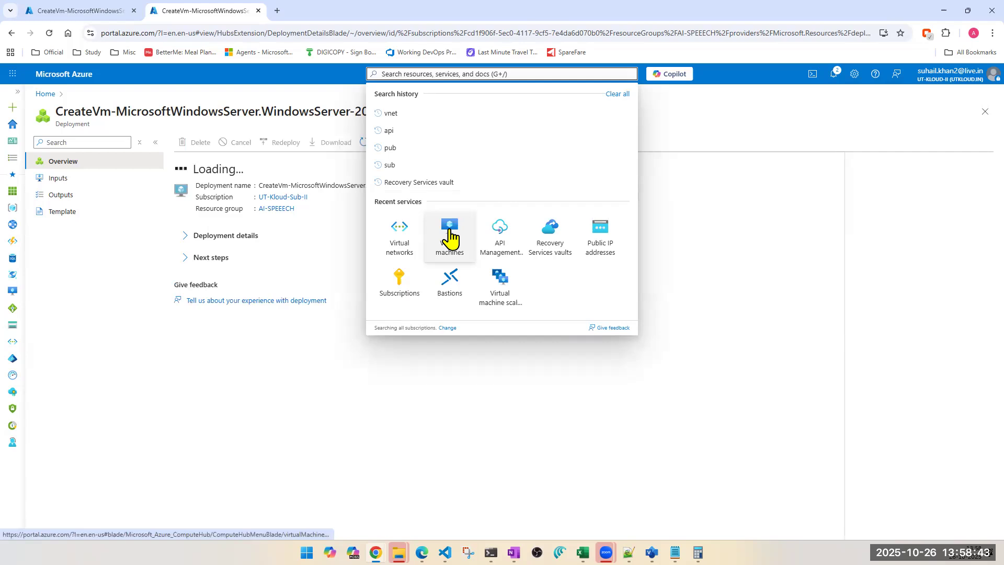
{"action": "left_click", "coordinate": [450, 231]}
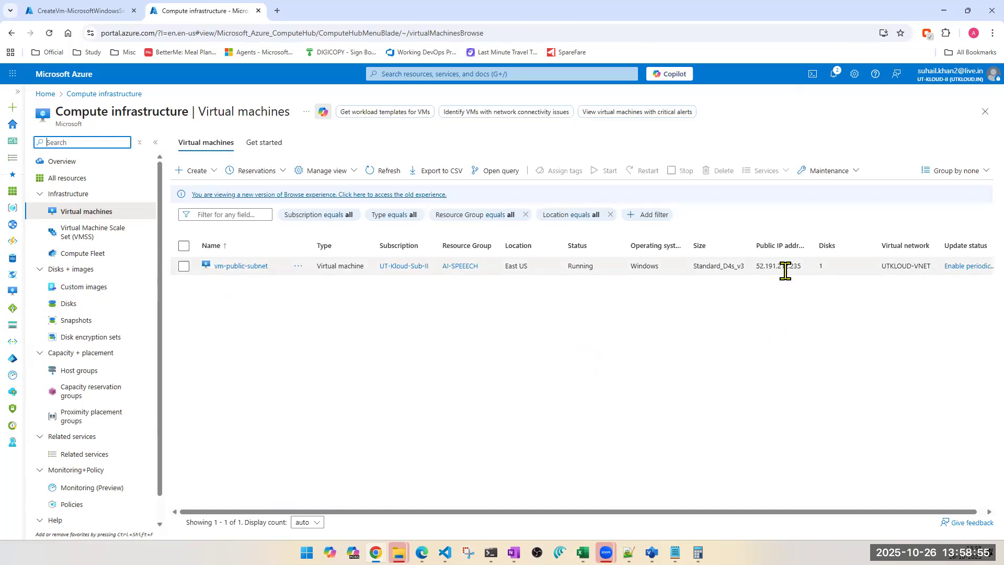
{"action": "left_click", "coordinate": [225, 266]}
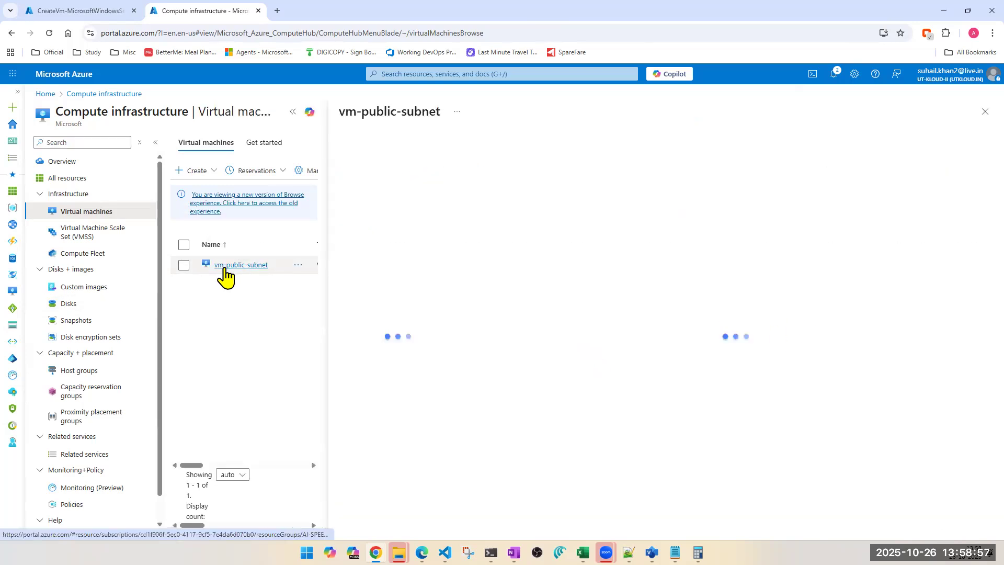
{"action": "left_click", "coordinate": [156, 142]}
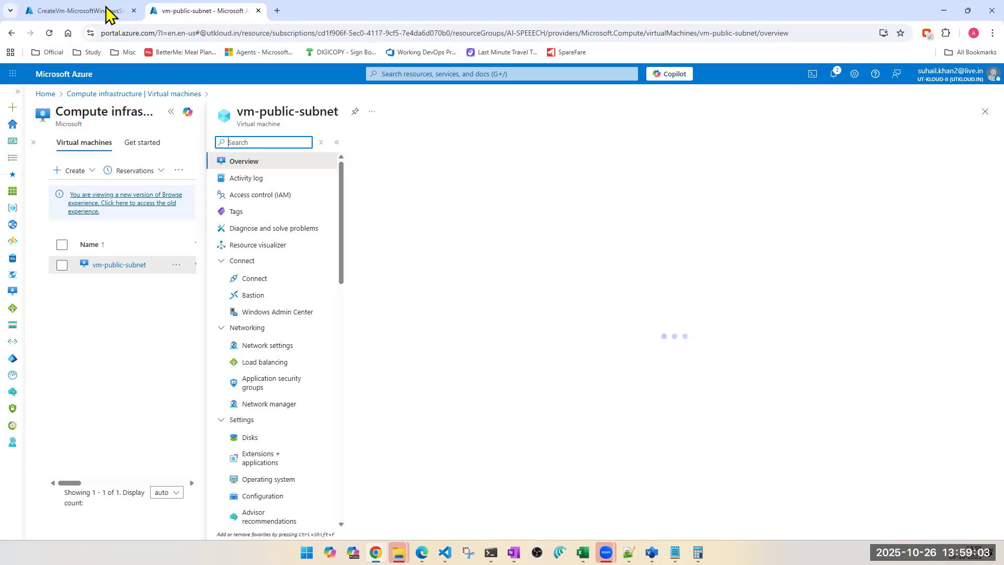
Step: In the other tab, open the Virtual machines list and start creating a new virtual machine
{"action": "left_click_drag", "start_coordinate": [106, 11], "coordinate": [218, 20]}
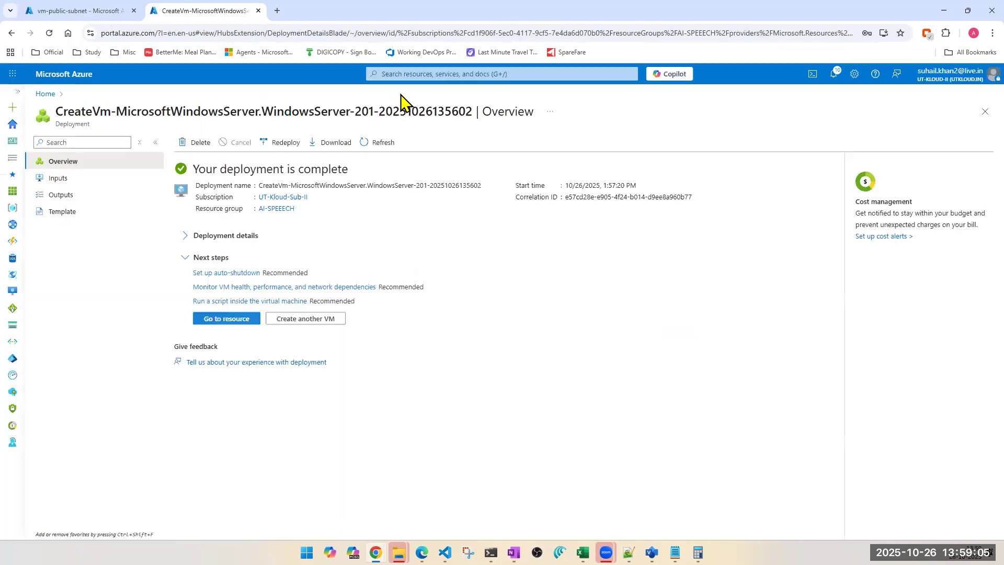
{"action": "left_click", "coordinate": [503, 73]}
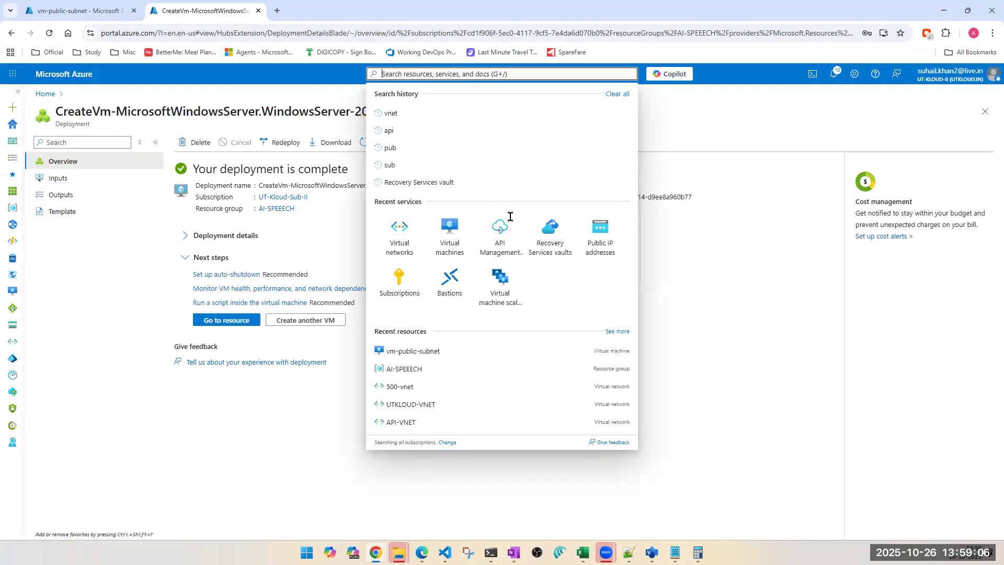
{"action": "left_click", "coordinate": [450, 230]}
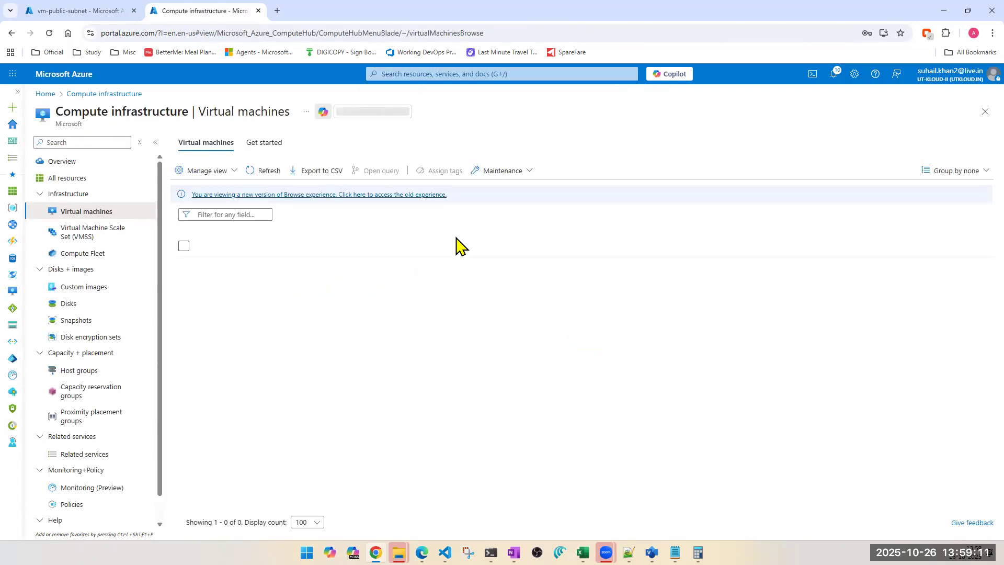
{"action": "left_click", "coordinate": [198, 172]}
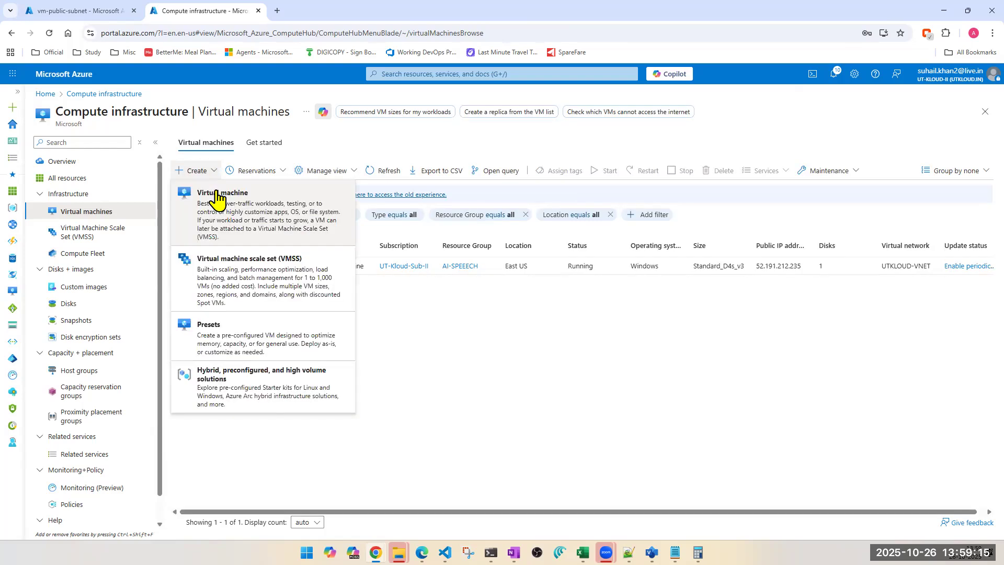
{"action": "left_click", "coordinate": [216, 198]}
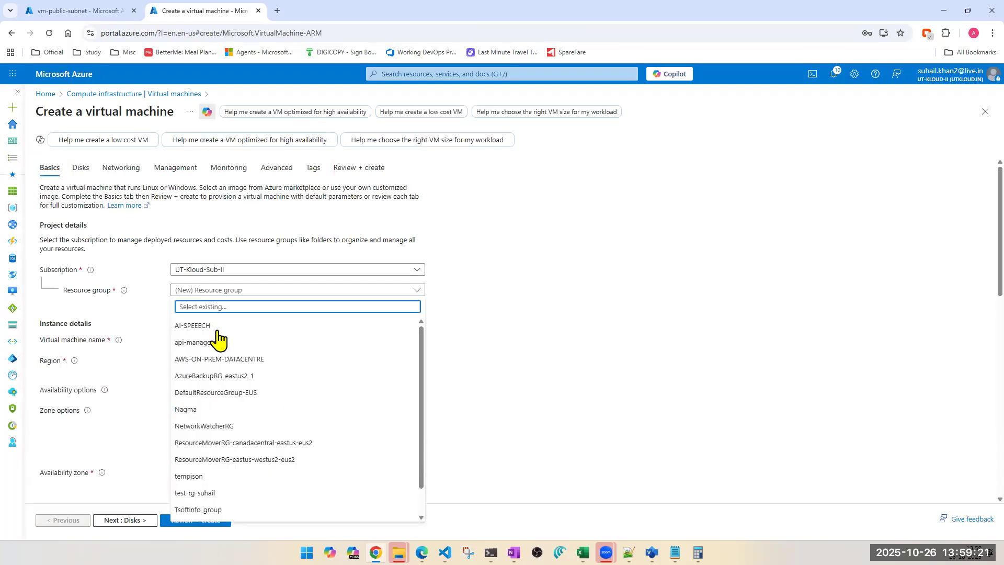
Step: Set the resource group for the new VM to tempjson
{"action": "left_click", "coordinate": [223, 334]}
{"action": "left_click", "coordinate": [223, 336]}
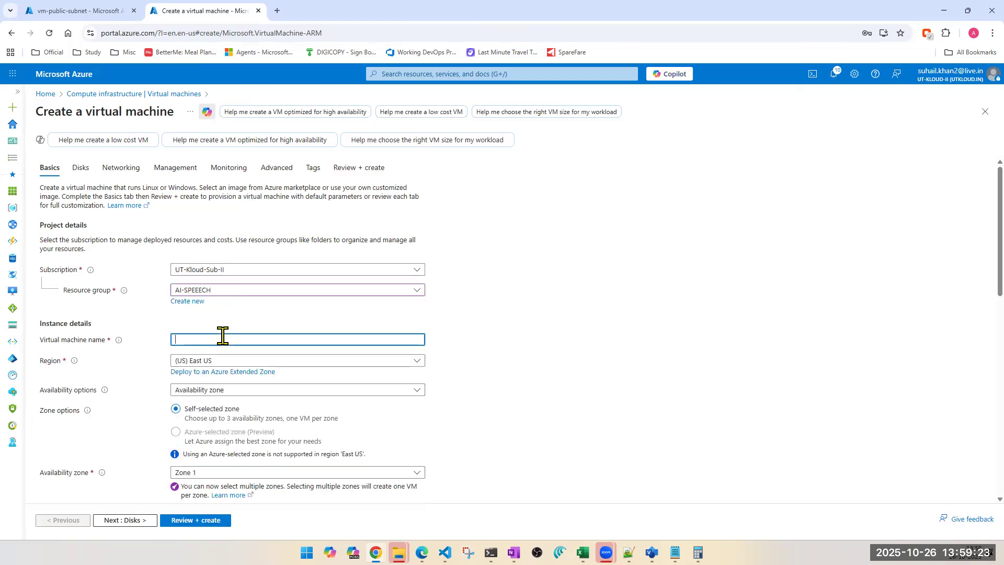
{"action": "left_click", "coordinate": [225, 291]}
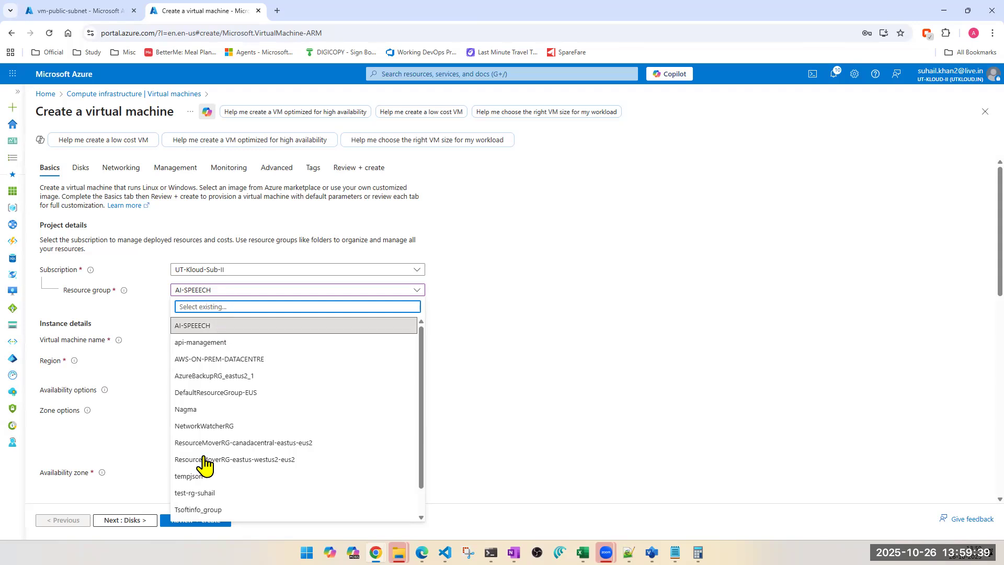
{"action": "left_click", "coordinate": [203, 475]}
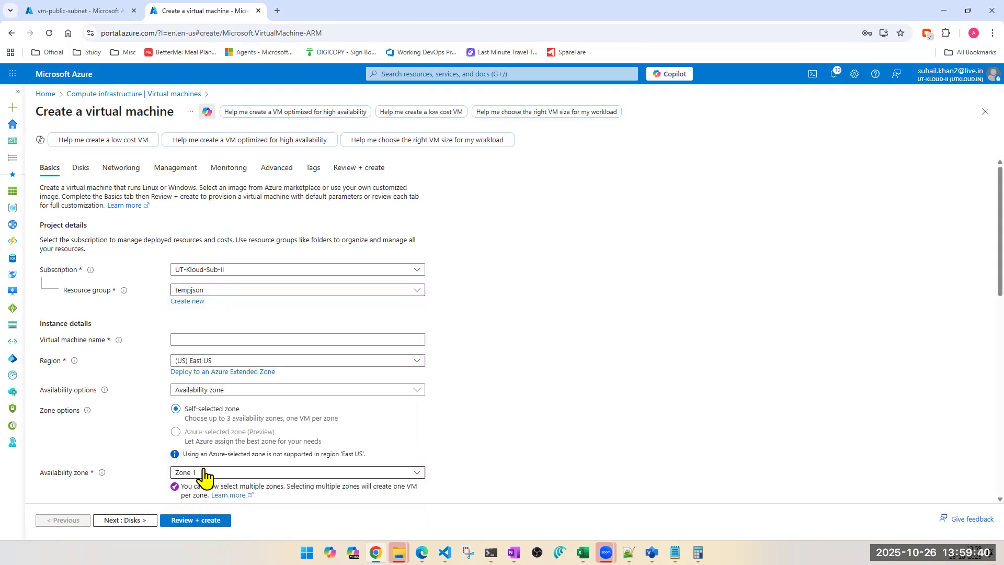
Step: Name the virtual machine vm-db-subnet
{"action": "left_click", "coordinate": [217, 338]}
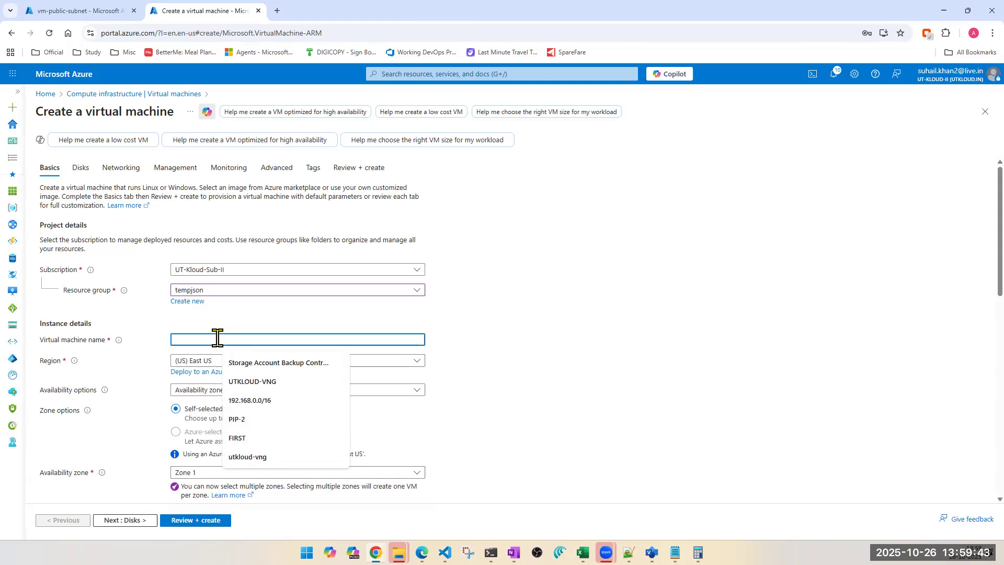
{"action": "type", "text": "db"}
{"action": "key", "text": "BackSpace"}
{"action": "key", "text": "BackSpace"}
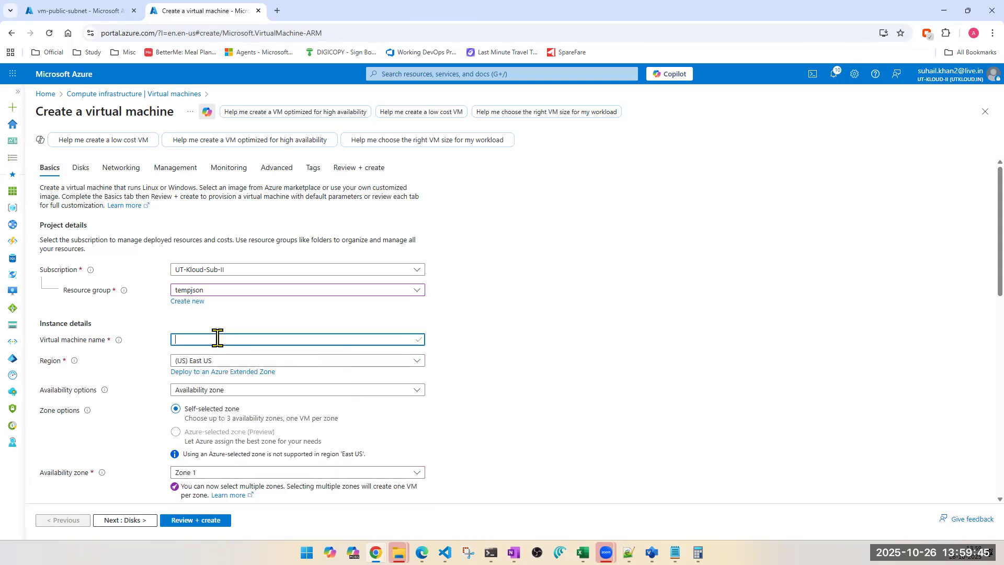
{"action": "type", "text": "vm-db-subnet"}
{"action": "scroll", "coordinate": [240, 418], "scroll_direction": "down", "scroll_amount": 1}
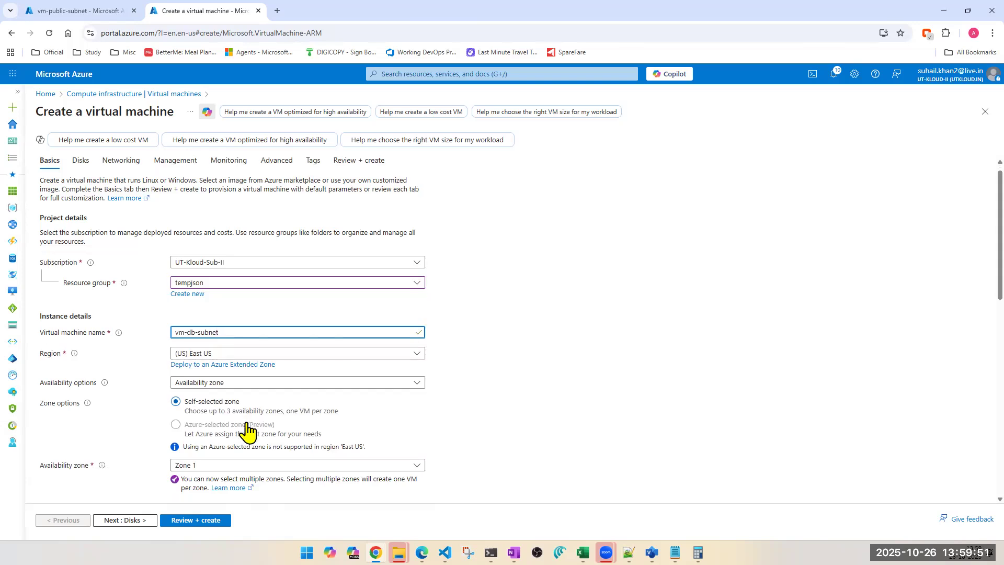
Step: Set availability options to No infrastructure redundancy required and the security type to Standard
{"action": "left_click", "coordinate": [417, 337]}
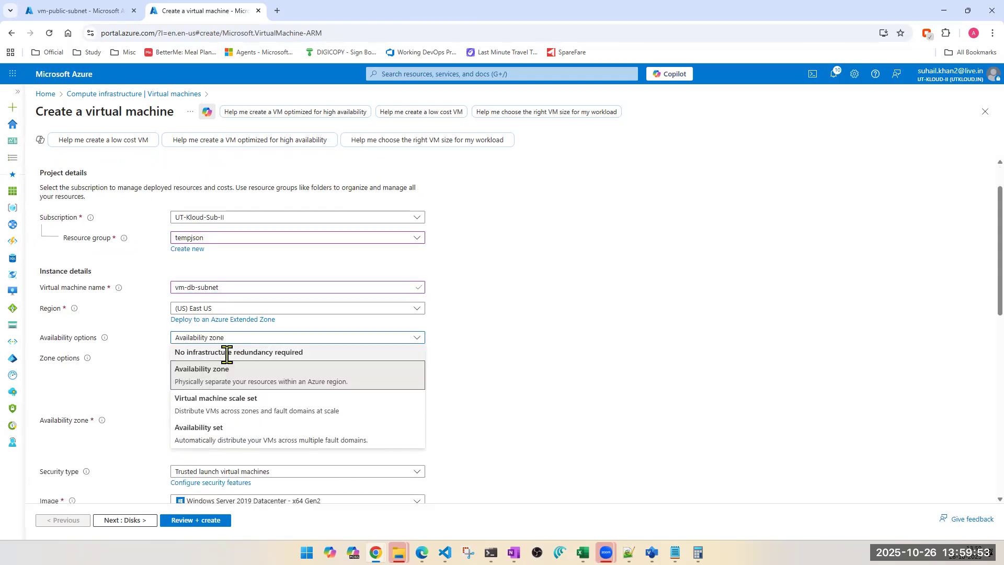
{"action": "left_click", "coordinate": [226, 352]}
{"action": "left_click", "coordinate": [270, 360]}
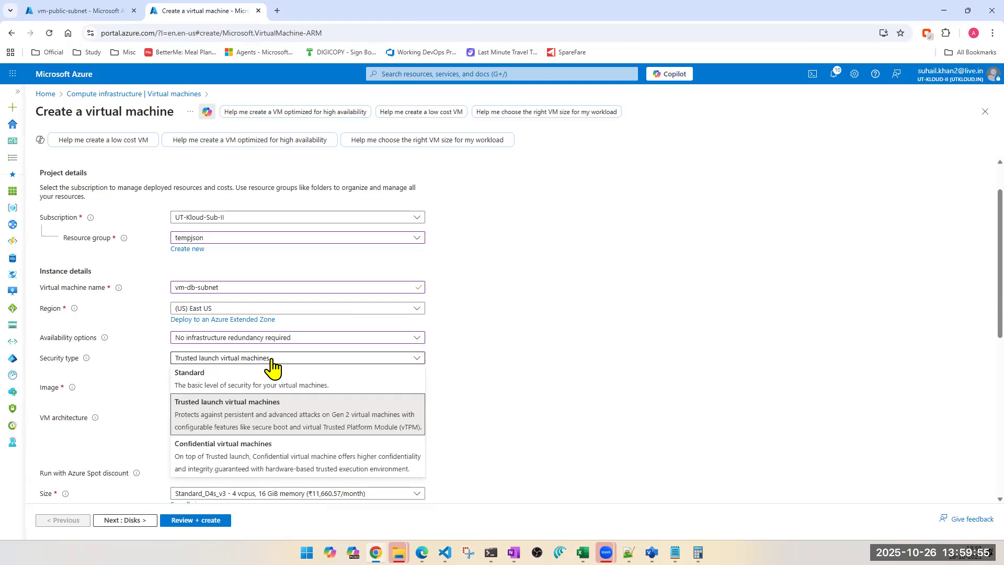
{"action": "left_click", "coordinate": [236, 377]}
Step: Enter tapout as the administrator username and fill in and confirm the administrator password
{"action": "scroll", "coordinate": [497, 372], "scroll_direction": "down", "scroll_amount": 3}
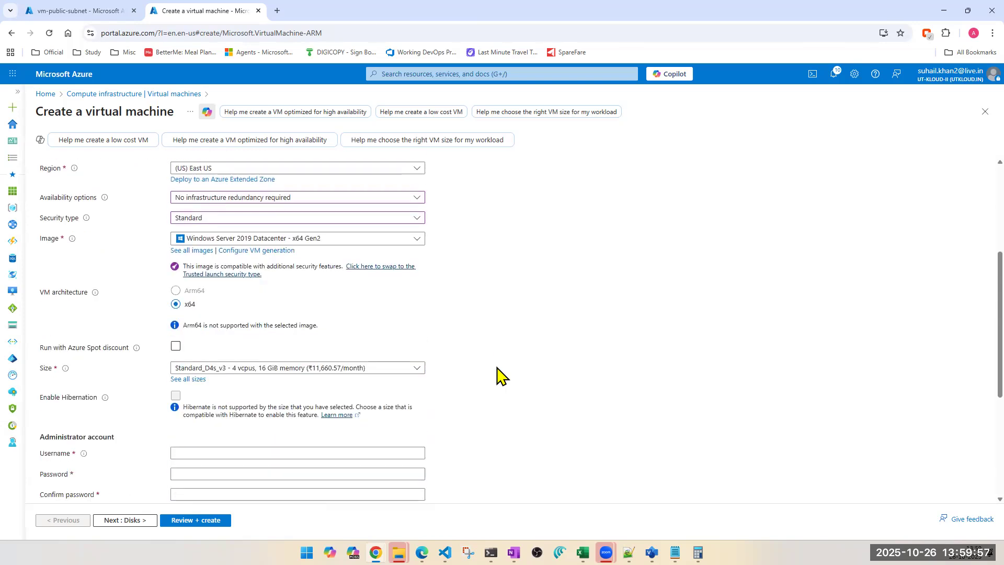
{"action": "left_click", "coordinate": [210, 415]}
{"action": "type", "text": "ta"}
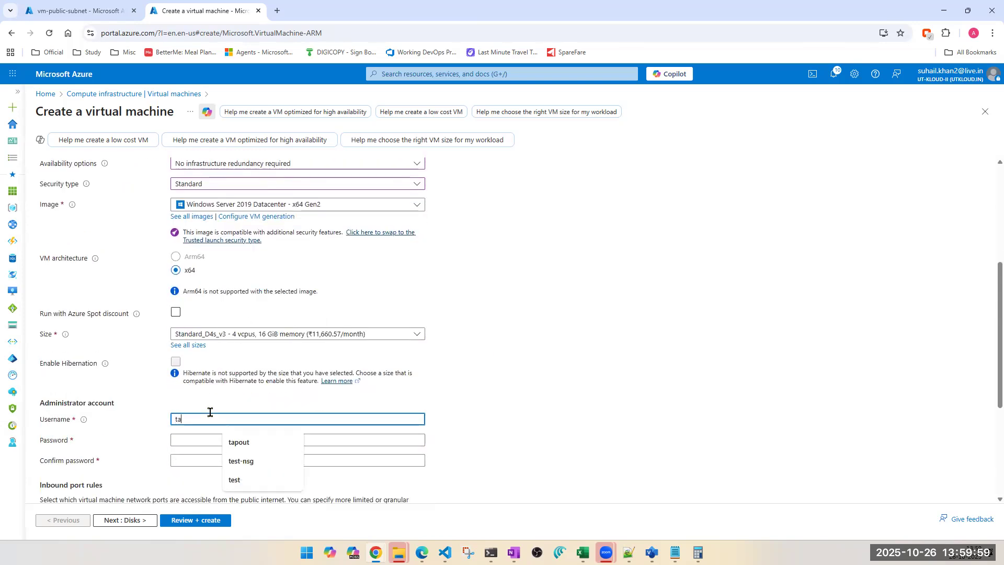
{"action": "type", "text": "poy"}
{"action": "key", "text": "ctrl+a"}
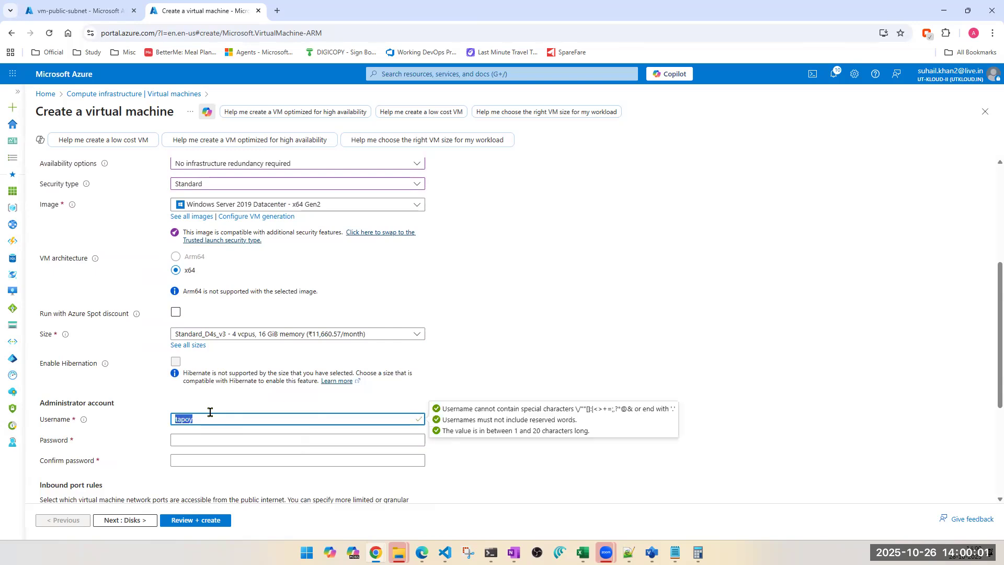
{"action": "type", "text": "tapout"}
{"action": "key", "text": "Tab"}
{"action": "type", "text": "P@ssw0rd•••••"}
{"action": "key", "text": "Tab"}
{"action": "type", "text": "P@ssw0r••••••"}
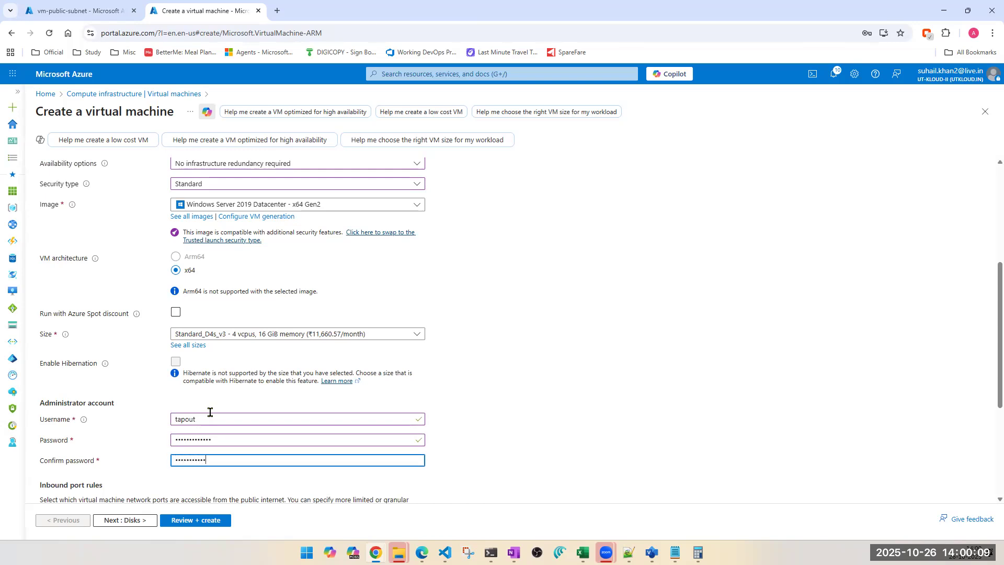
Step: Advance to the Disks tab, ignore the deployment recommendations, and go back to Basics
{"action": "scroll", "coordinate": [211, 412], "scroll_direction": "down", "scroll_amount": 3}
{"action": "left_click", "coordinate": [146, 520]}
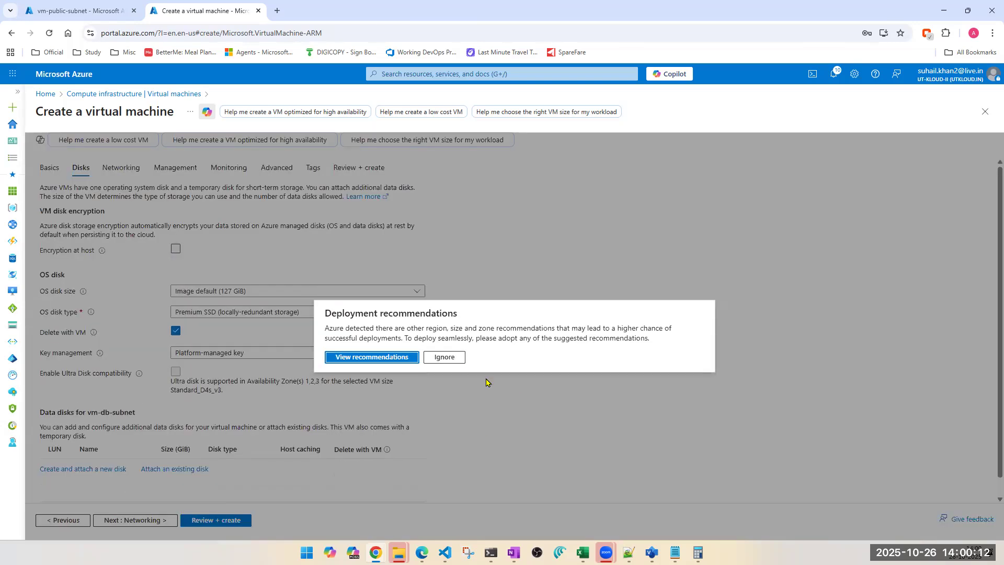
{"action": "left_click", "coordinate": [445, 357]}
{"action": "left_click", "coordinate": [73, 520]}
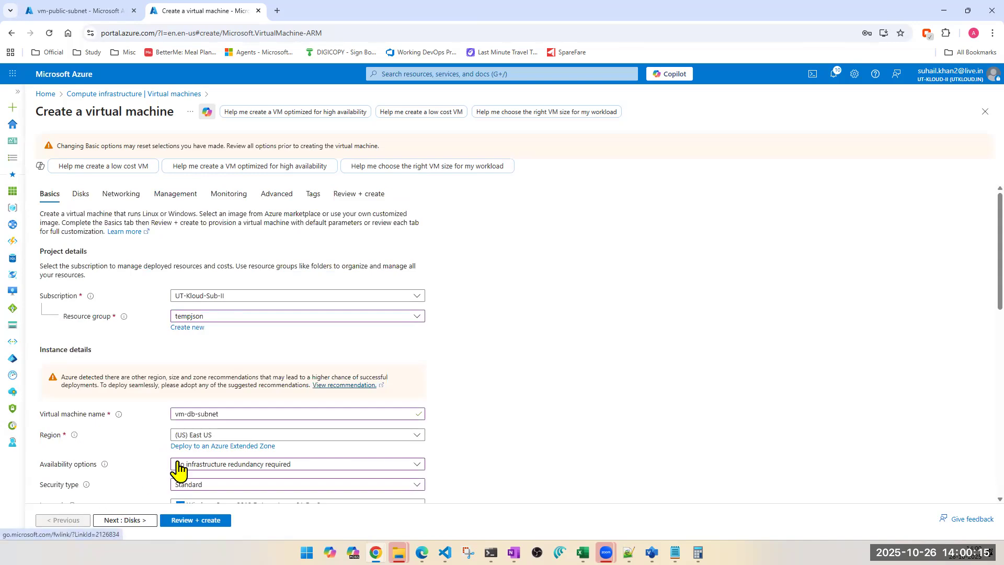
Step: Allow inbound ports HTTP (80), HTTPS (443) and SSH (22) along with RDP (3389)
{"action": "scroll", "coordinate": [180, 471], "scroll_direction": "down", "scroll_amount": 10}
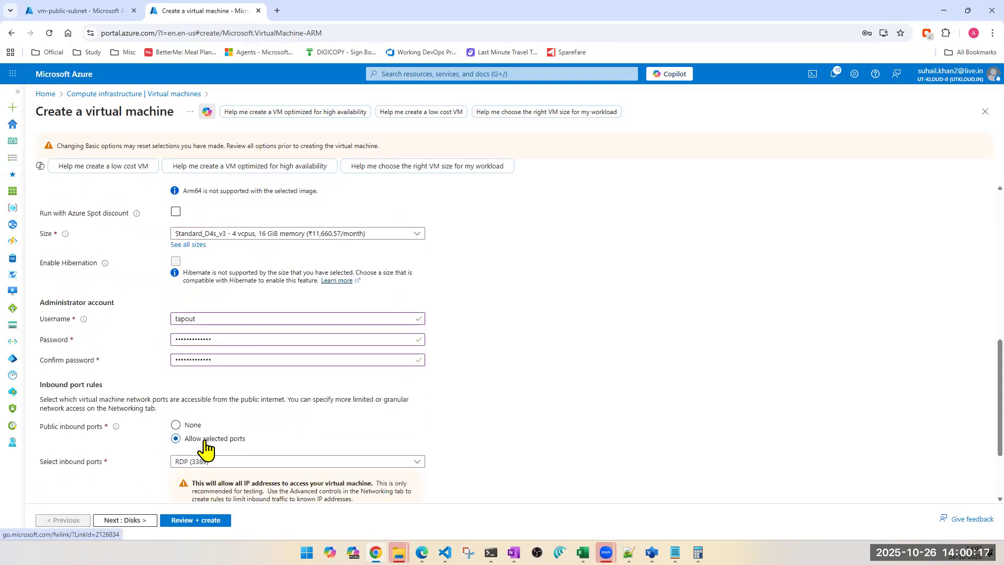
{"action": "left_click", "coordinate": [202, 462]}
{"action": "left_click", "coordinate": [204, 431]}
{"action": "left_click", "coordinate": [202, 413]}
{"action": "left_click", "coordinate": [188, 397]}
{"action": "left_click", "coordinate": [117, 497]}
Step: On the Networking tab, choose the UTKLOUD-VNET virtual network and the DB-SUBNET (10.0.3.0/24) subnet
{"action": "left_click", "coordinate": [117, 523]}
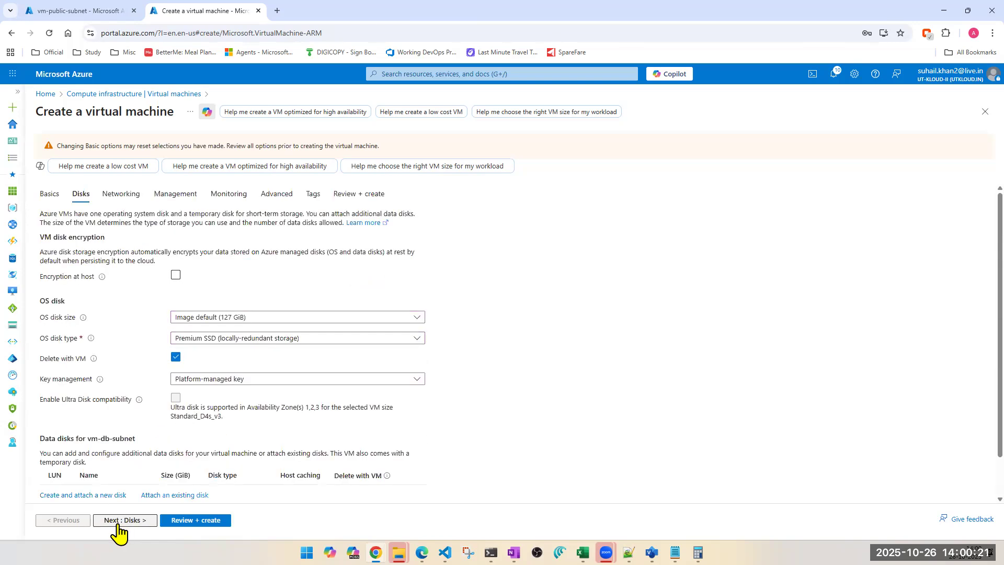
{"action": "left_click", "coordinate": [120, 174]}
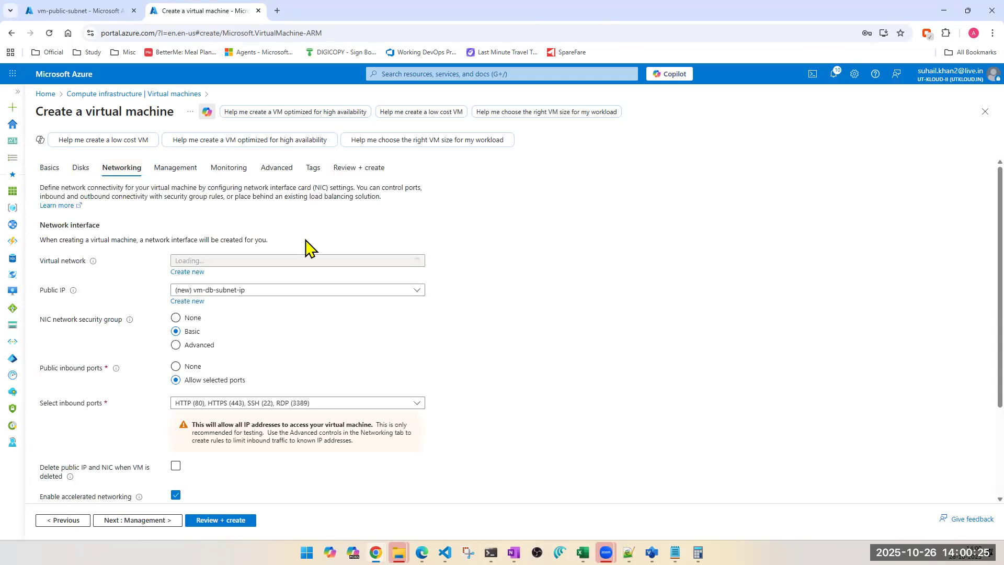
{"action": "left_click", "coordinate": [237, 261]}
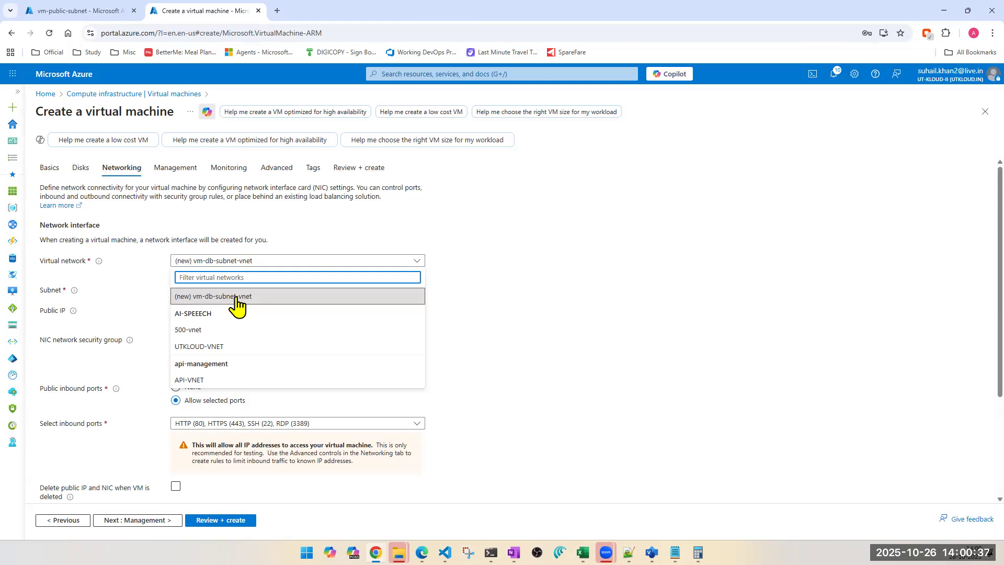
{"action": "left_click", "coordinate": [212, 347]}
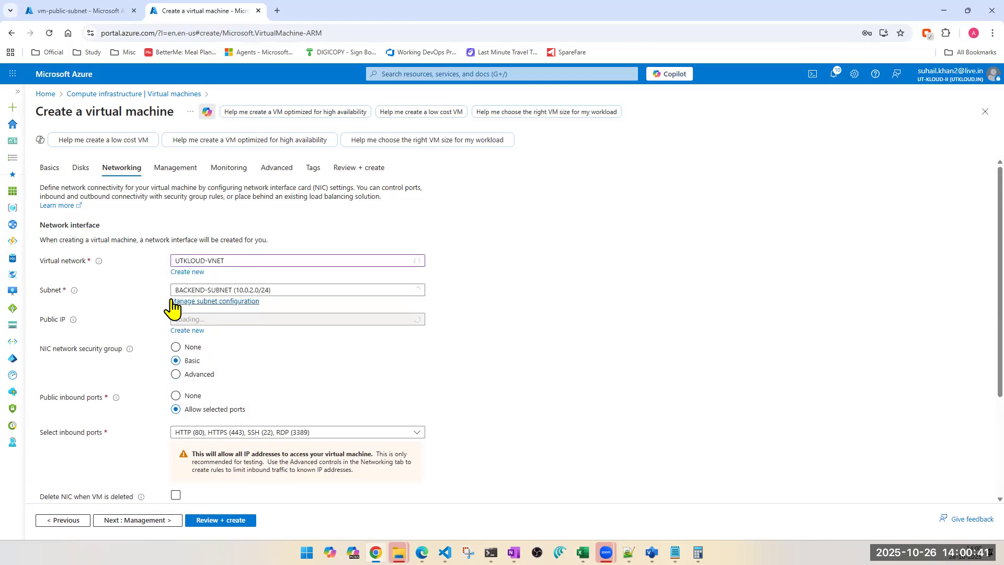
{"action": "left_click", "coordinate": [321, 291]}
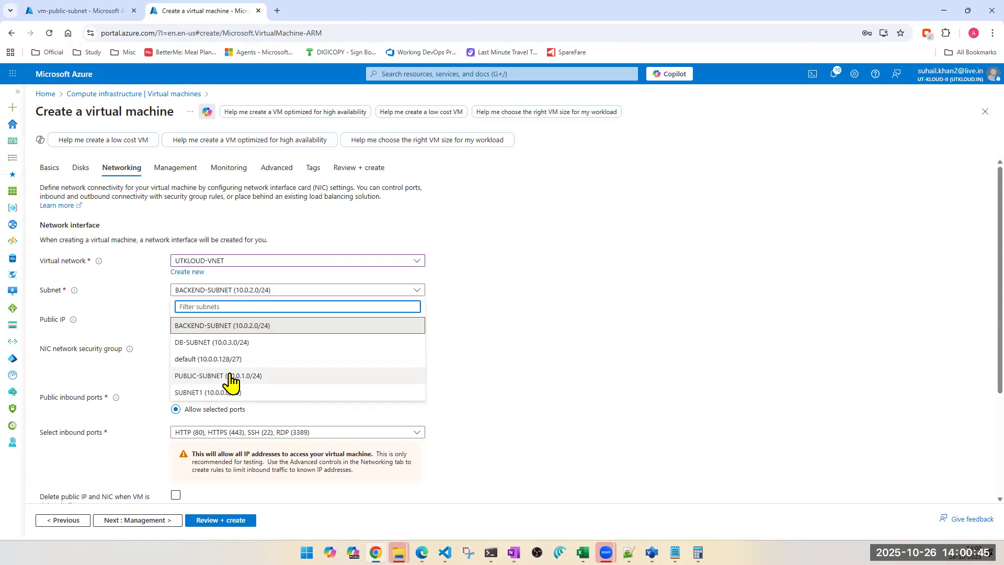
{"action": "left_click", "coordinate": [213, 342]}
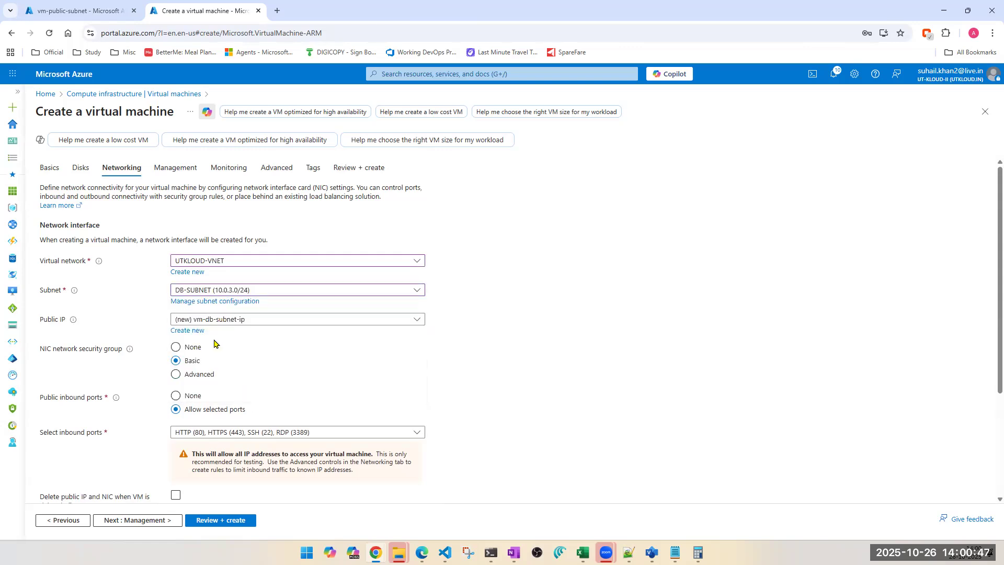
Step: Proceed to Review + create for the DB-subnet VM and review the validated configuration summary
{"action": "scroll", "coordinate": [214, 344], "scroll_direction": "down", "scroll_amount": 3}
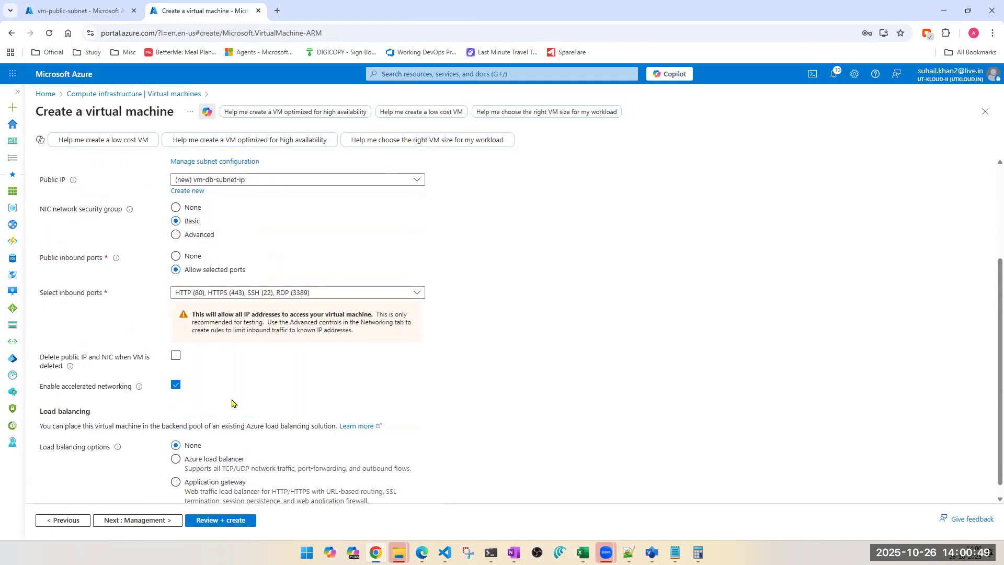
{"action": "left_click", "coordinate": [229, 520]}
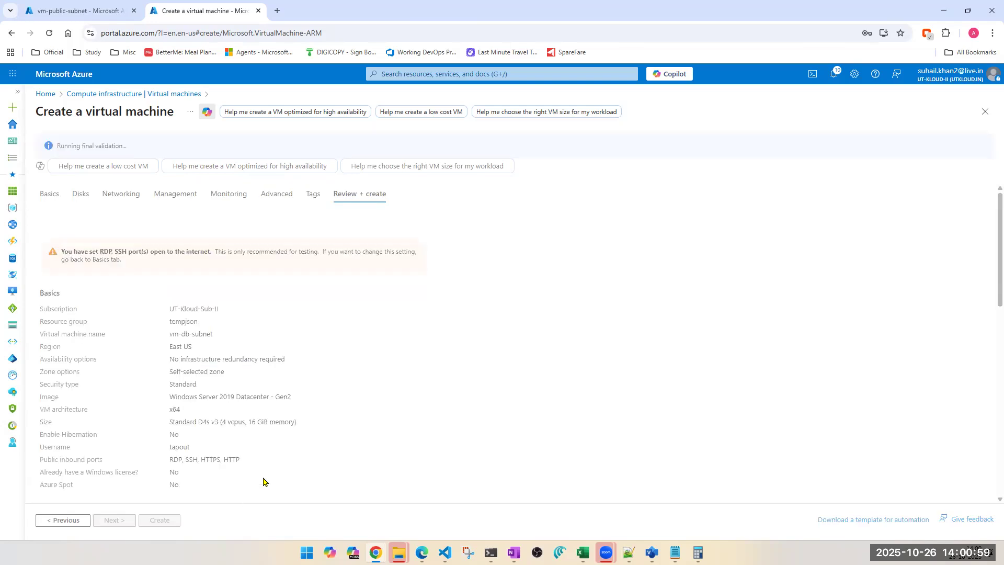
{"action": "scroll", "coordinate": [264, 482], "scroll_direction": "down", "scroll_amount": 4}
{"action": "scroll", "coordinate": [263, 482], "scroll_direction": "down", "scroll_amount": 7}
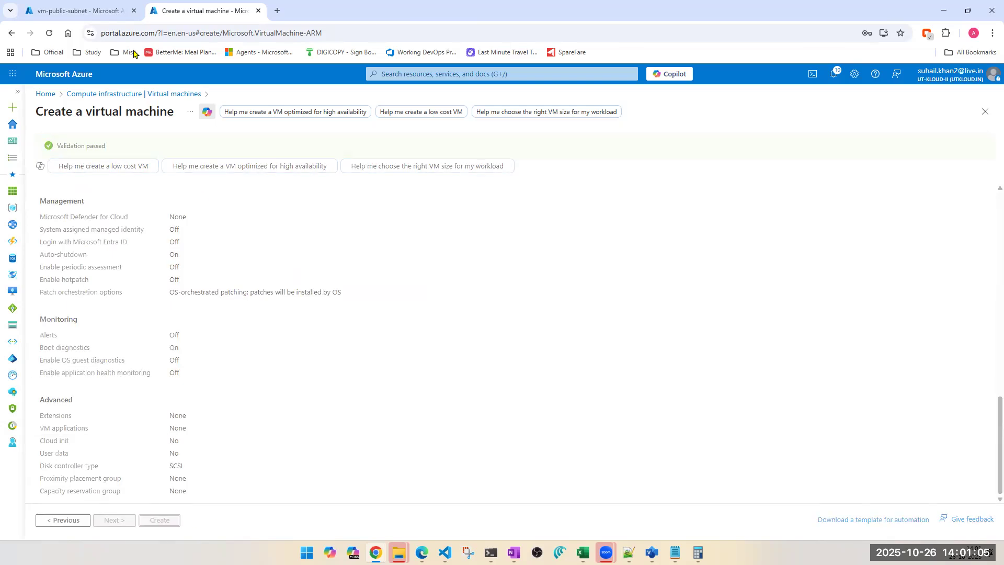
Step: Switch to the vm-public-subnet overview and examine its public and private IP addresses
{"action": "left_click", "coordinate": [115, 17]}
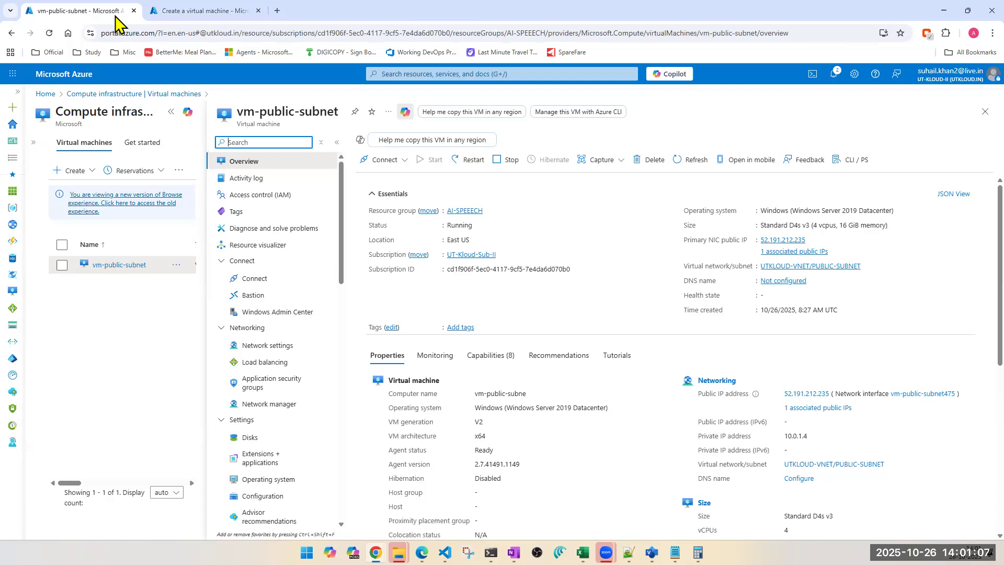
{"action": "scroll", "coordinate": [571, 378], "scroll_direction": "down", "scroll_amount": 3}
{"action": "scroll", "coordinate": [571, 377], "scroll_direction": "down", "scroll_amount": 2}
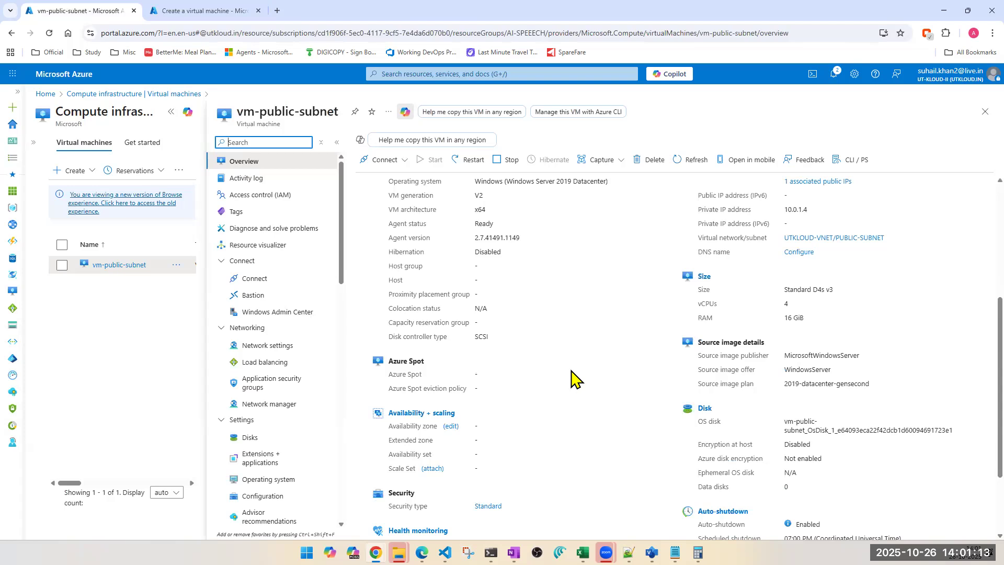
{"action": "double_click", "coordinate": [789, 210]}
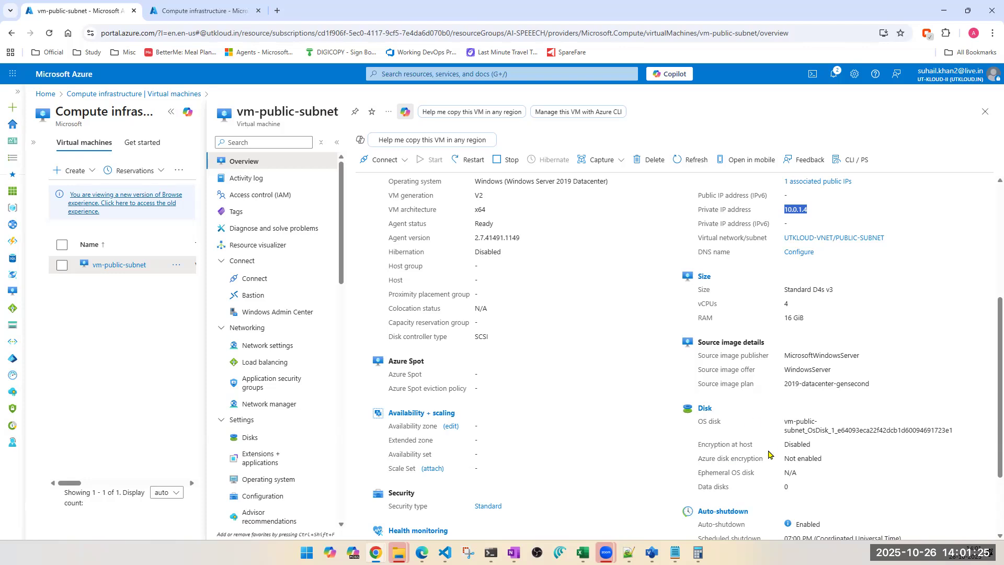
{"action": "key", "text": "alt+Tab"}
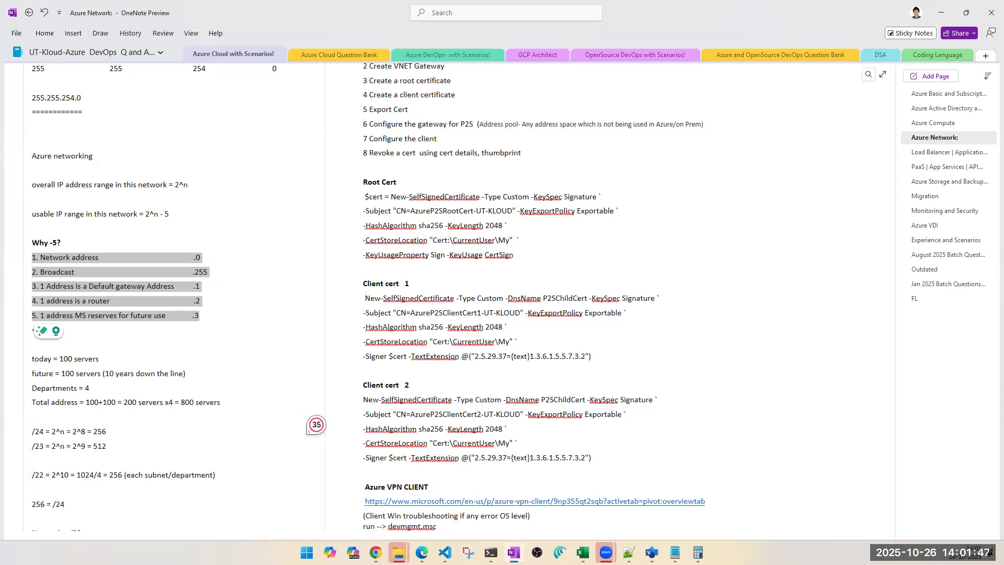
{"action": "key", "text": "alt+Tab"}
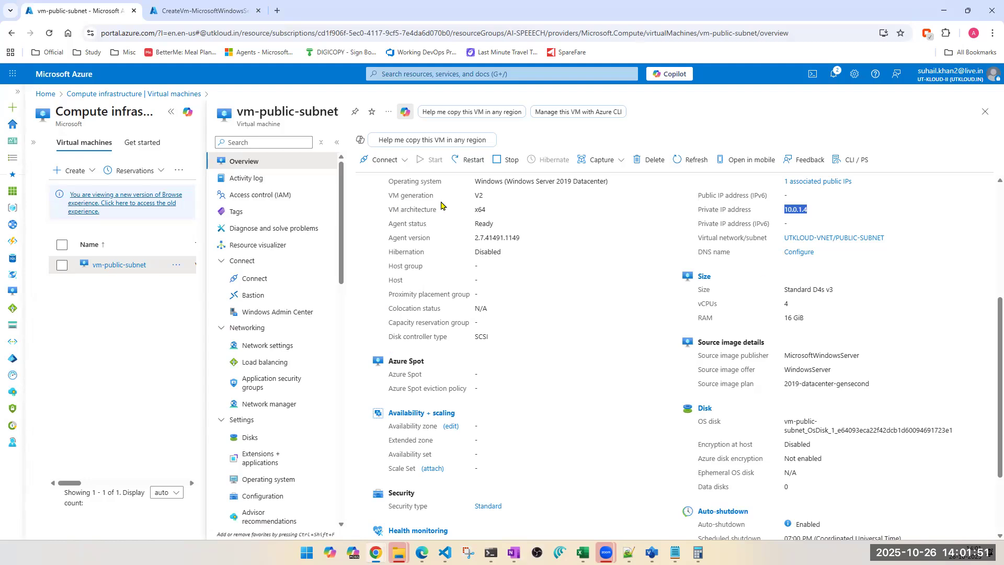
{"action": "scroll", "coordinate": [591, 394], "scroll_direction": "up", "scroll_amount": 5}
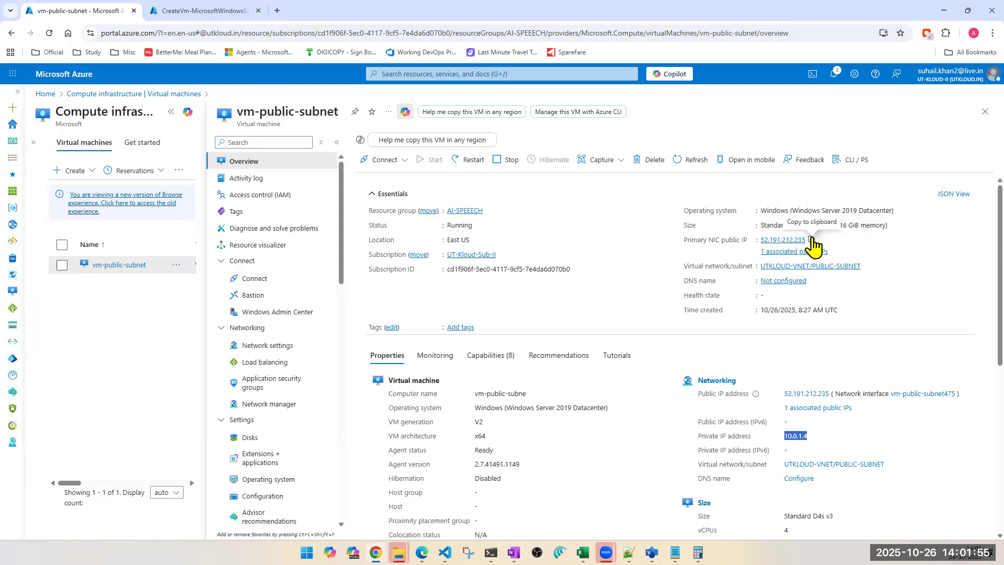
{"action": "scroll", "coordinate": [743, 441], "scroll_direction": "down", "scroll_amount": 2}
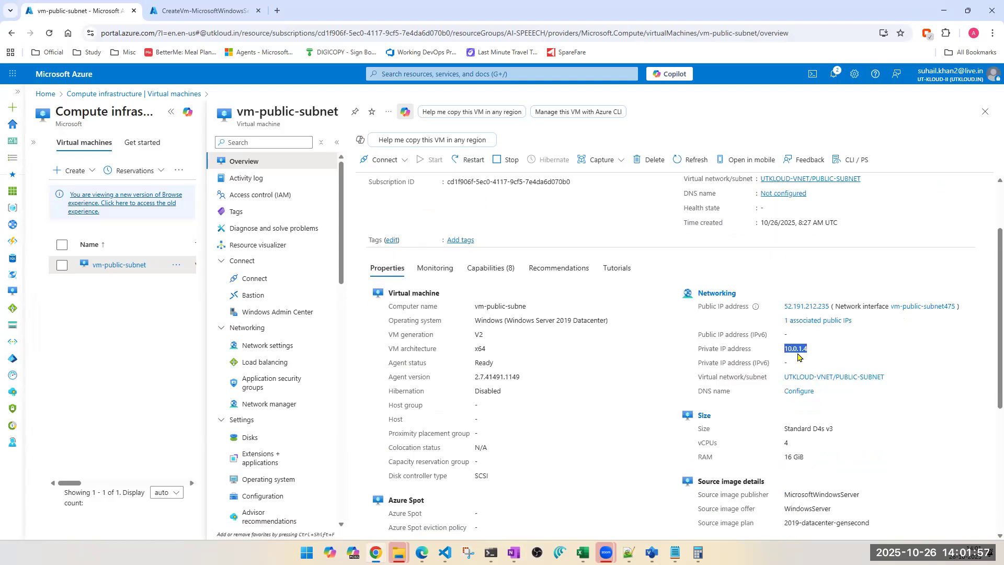
Step: Launch Remote Desktop Connection with mstsc and connect to the VM's public IP 52.191.212.235
{"action": "left_click", "coordinate": [307, 553]}
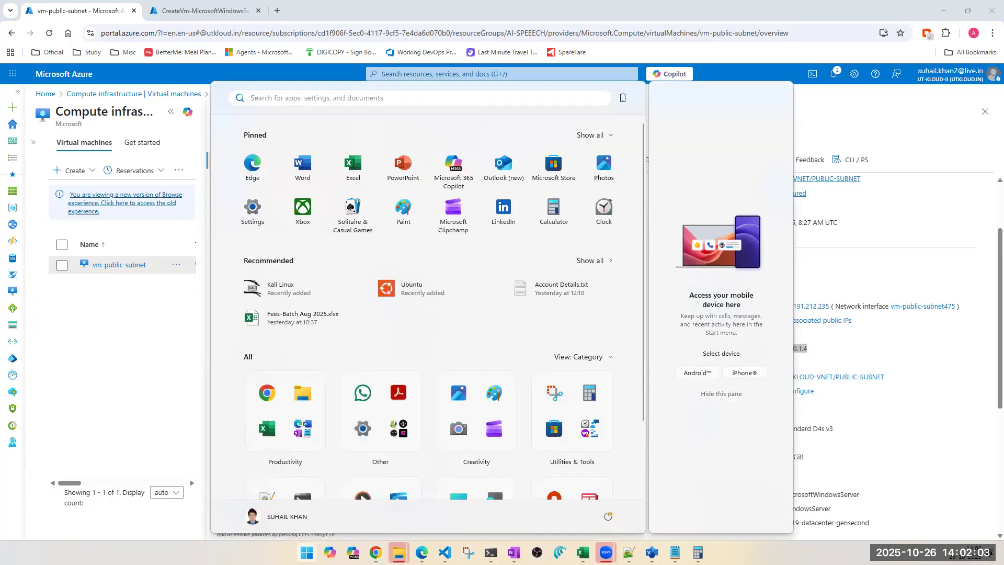
{"action": "type", "text": "mstsc"}
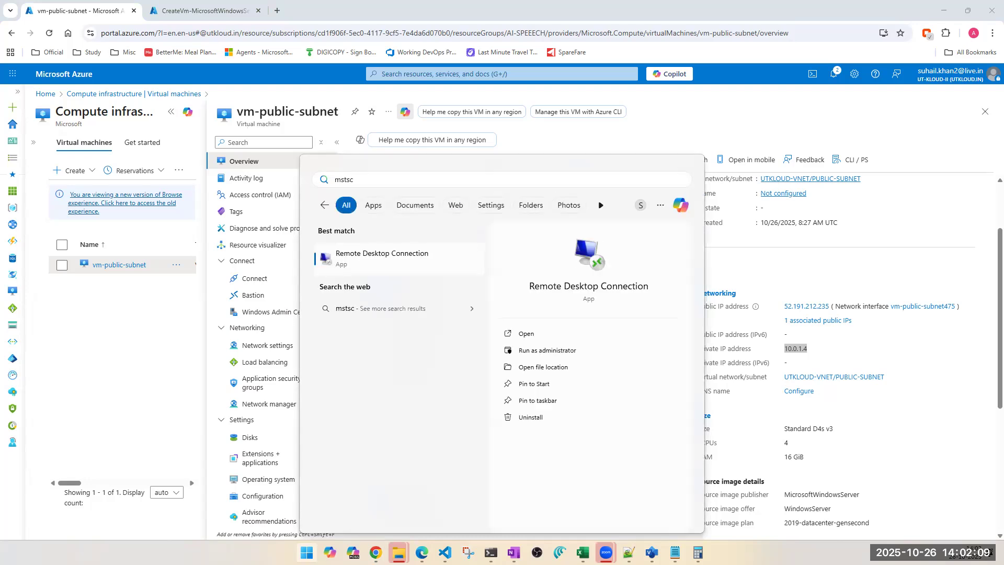
{"action": "key", "text": "Return"}
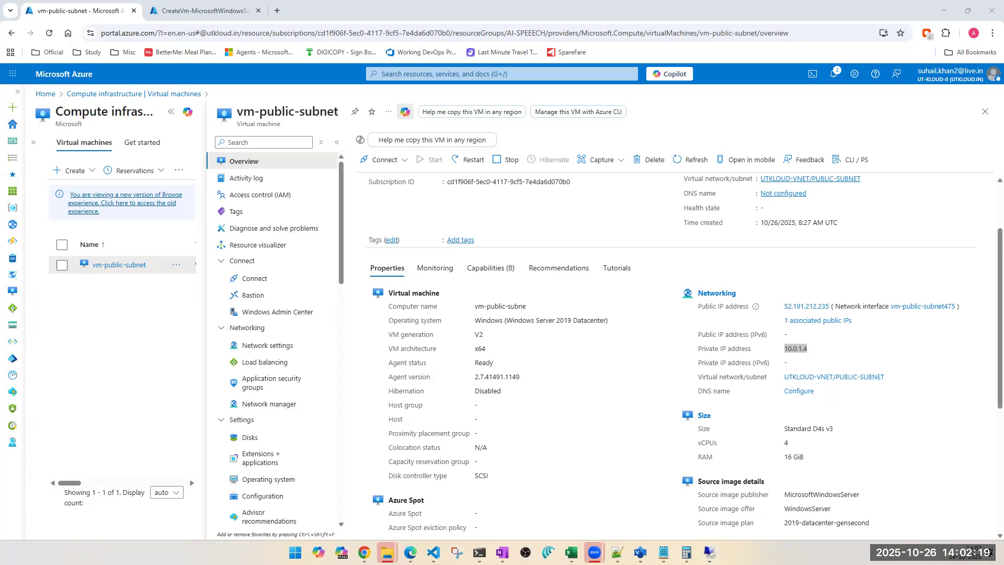
{"action": "left_click", "coordinate": [406, 336]}
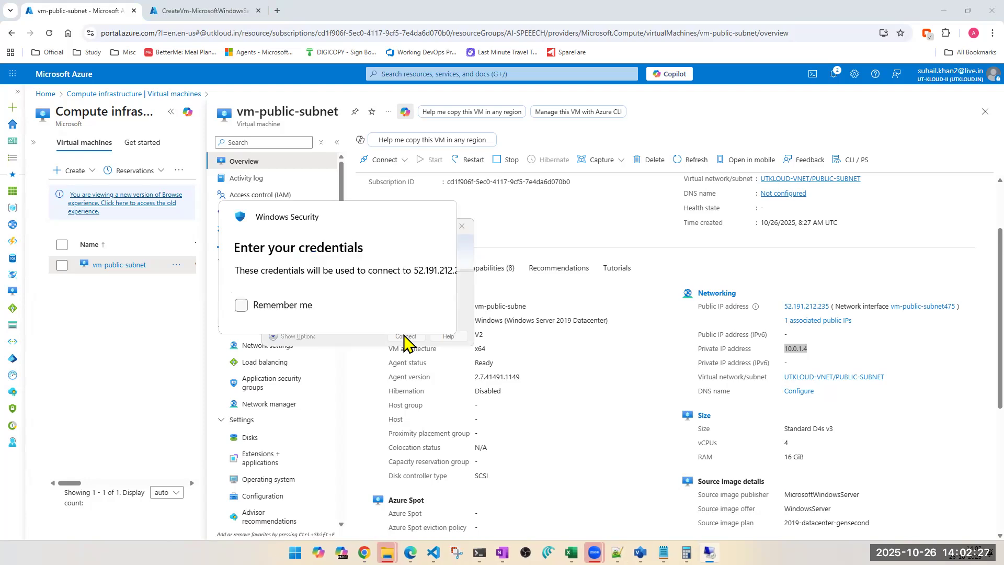
Step: Sign in with username tapout and the administrator password, accepting the certificate warning
{"action": "type", "text": "tapout"}
{"action": "key", "text": "Tab"}
{"action": "type", "text": "•••••••••"}
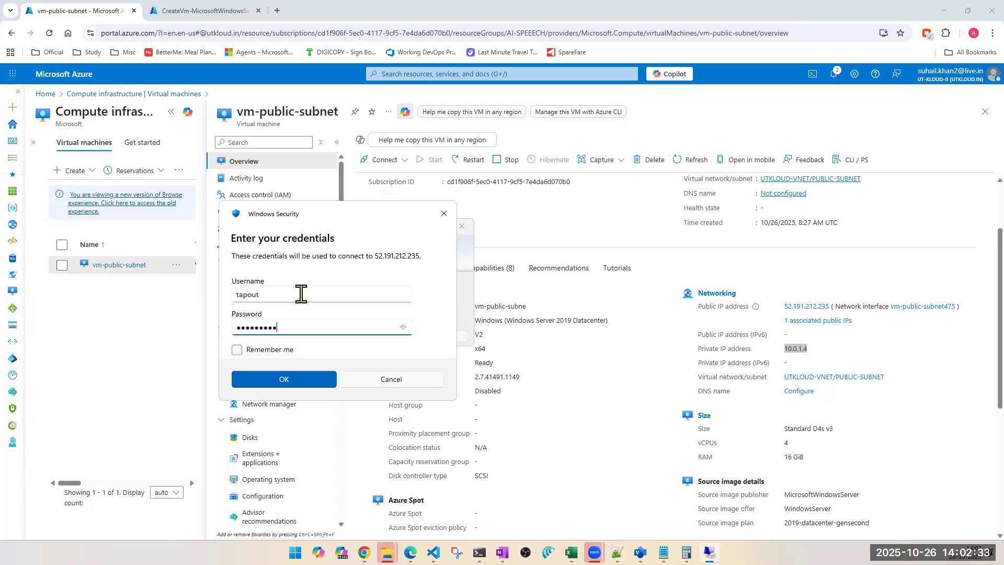
{"action": "key", "text": "Return"}
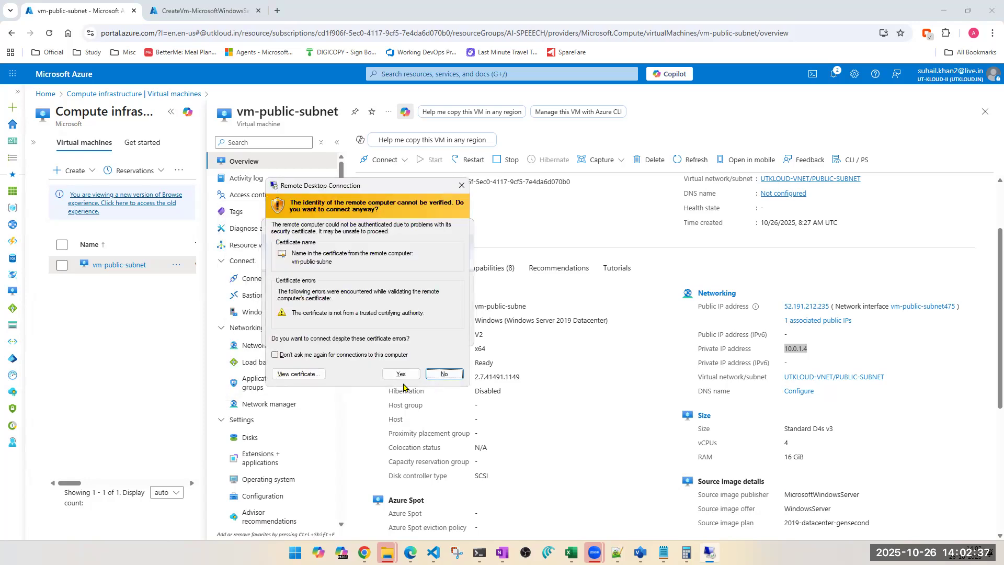
{"action": "left_click", "coordinate": [402, 374]}
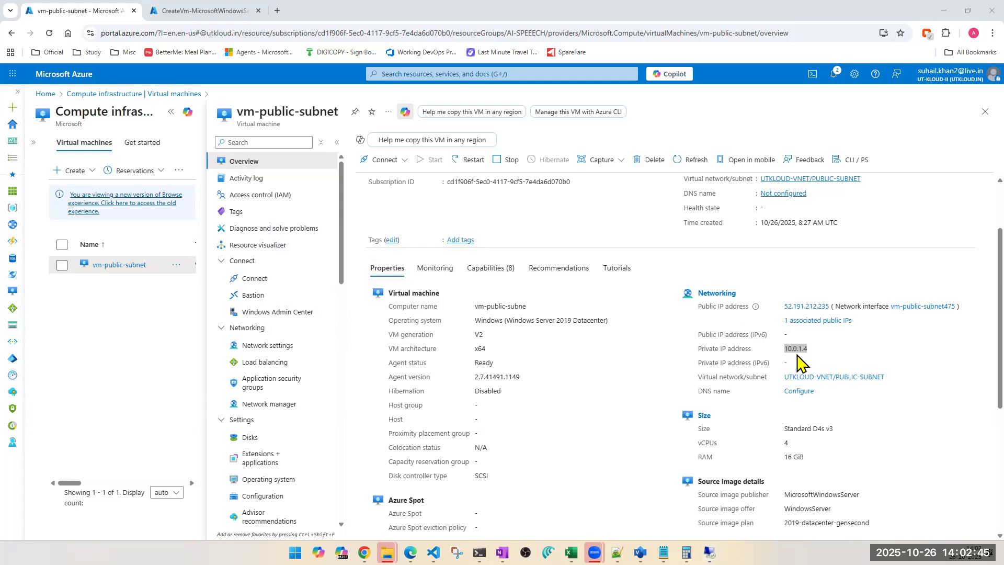
{"action": "left_click", "coordinate": [215, 15]}
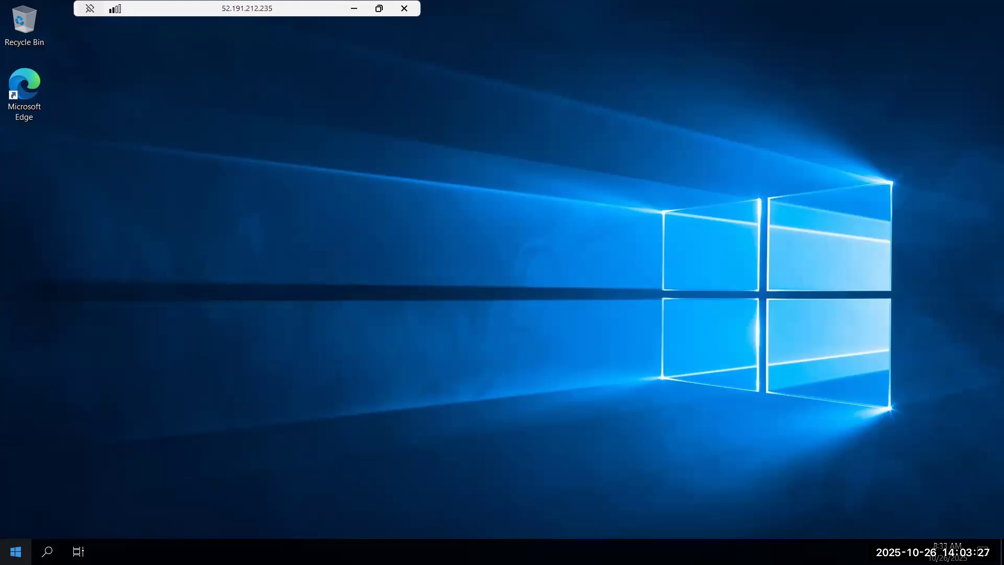
Step: In the remote session, open the Start menu and allow the PC to be discoverable on the network
{"action": "left_click", "coordinate": [16, 551]}
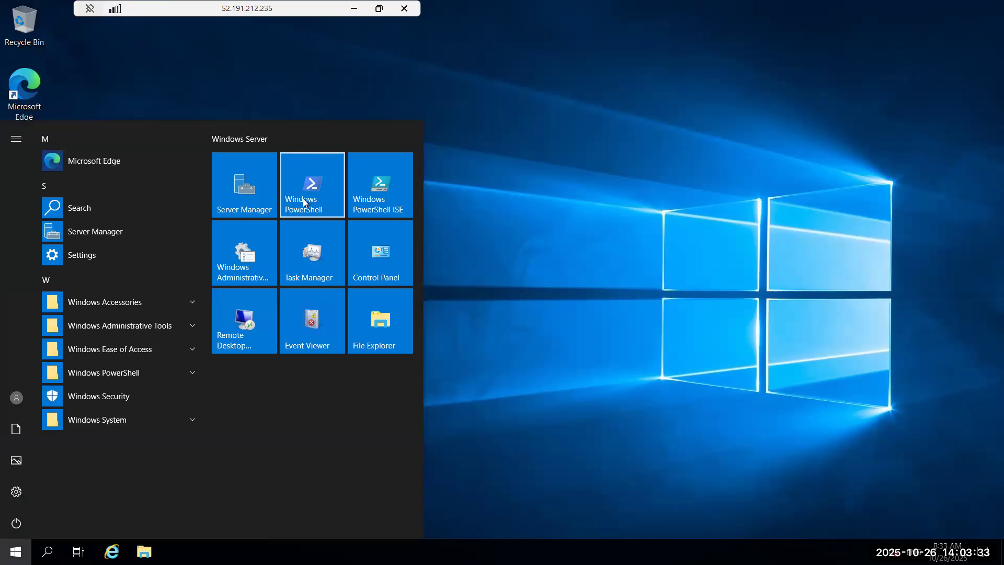
{"action": "right_click", "coordinate": [304, 200]}
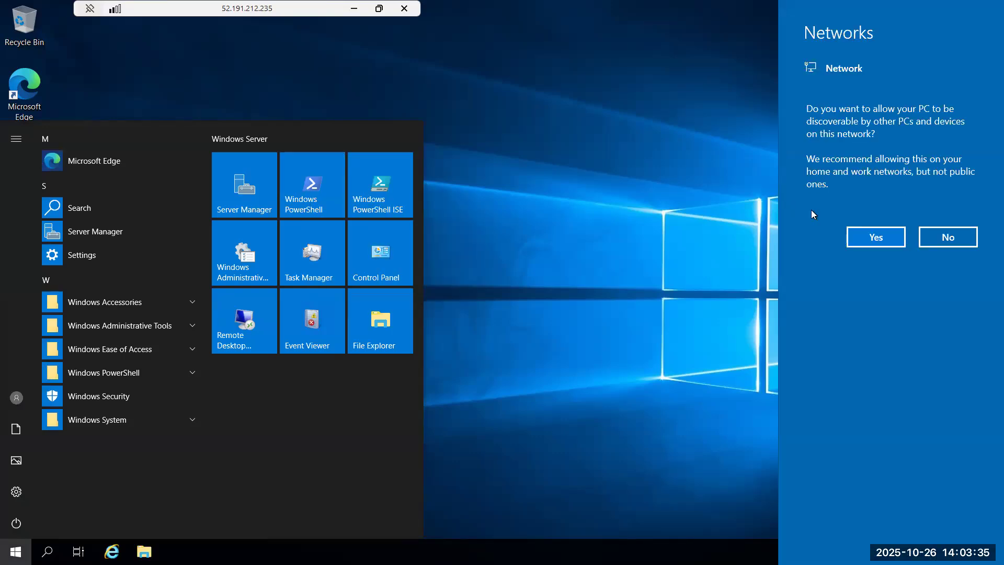
{"action": "left_click", "coordinate": [871, 240]}
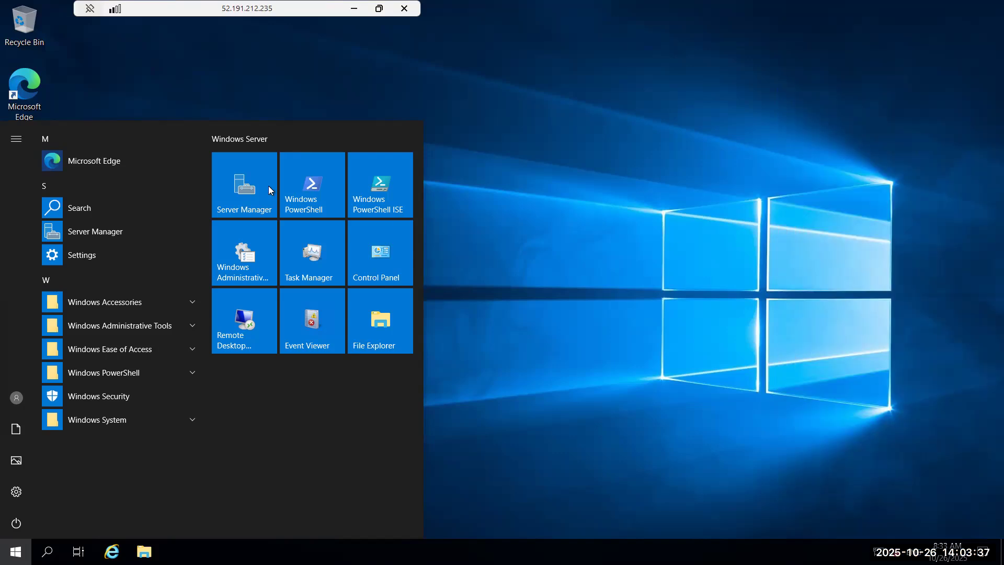
Step: Run Windows PowerShell as administrator from the Start menu tile
{"action": "right_click", "coordinate": [318, 193]}
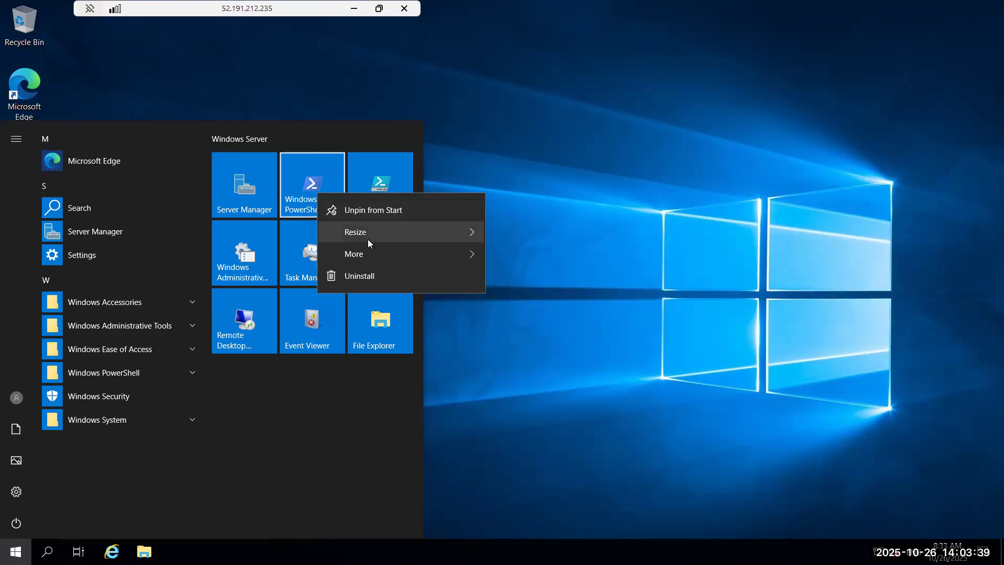
{"action": "mouse_move", "coordinate": [389, 231]}
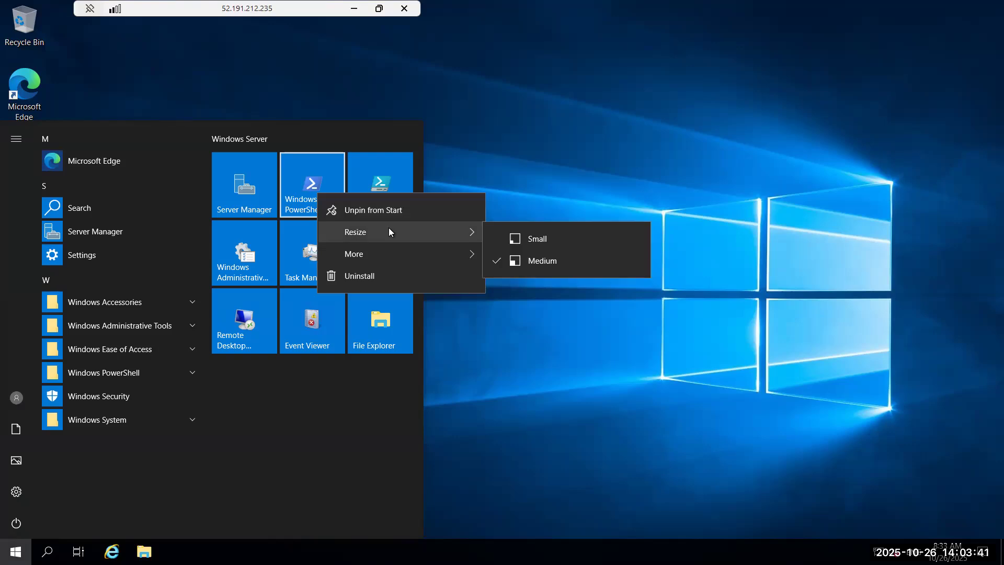
{"action": "mouse_move", "coordinate": [388, 258]}
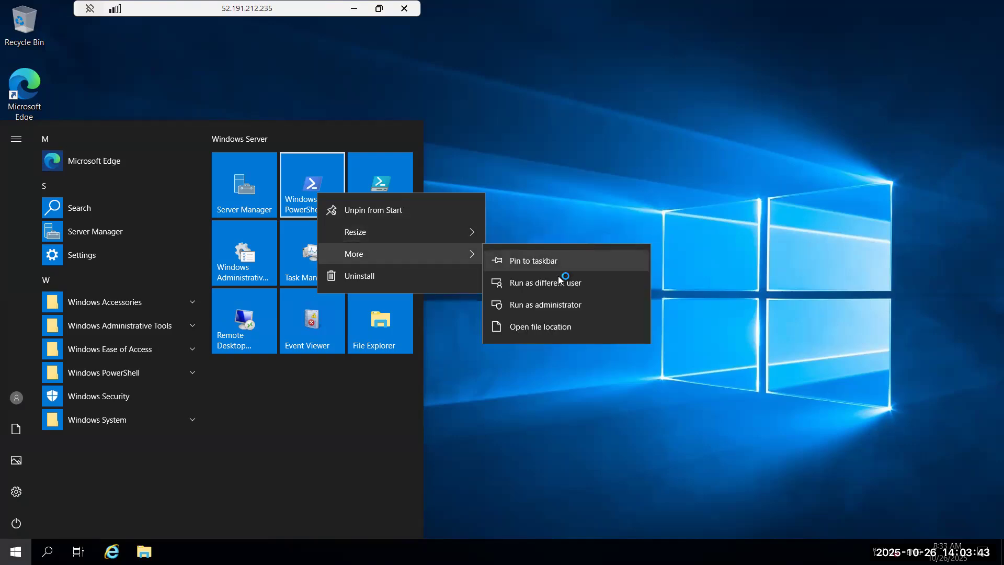
{"action": "left_click", "coordinate": [571, 307]}
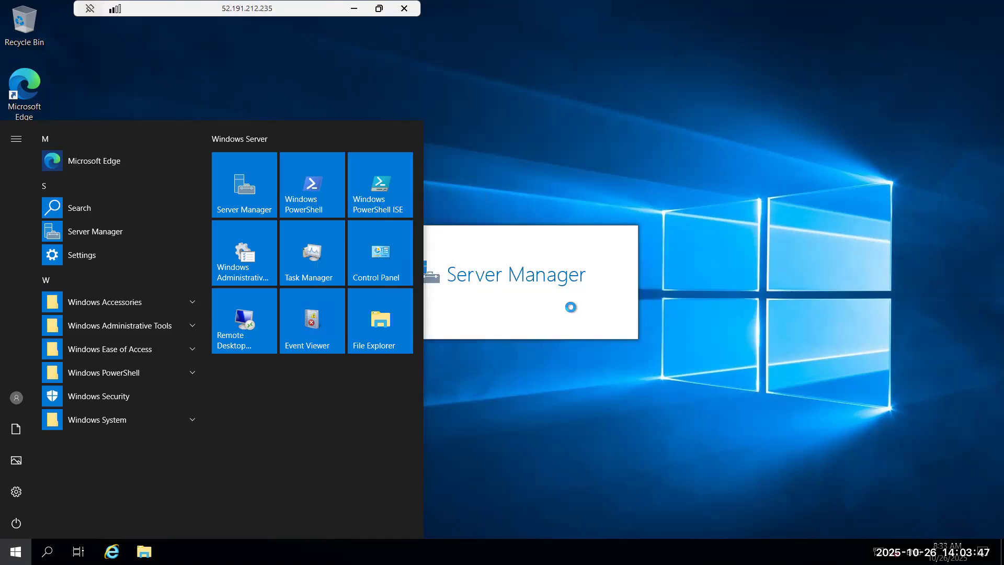
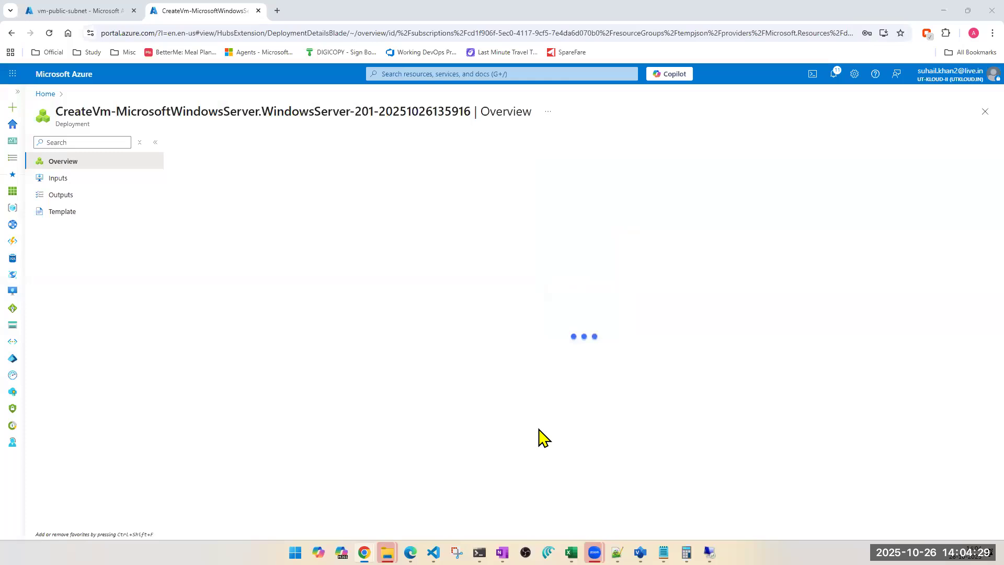
{"action": "left_click", "coordinate": [709, 497]}
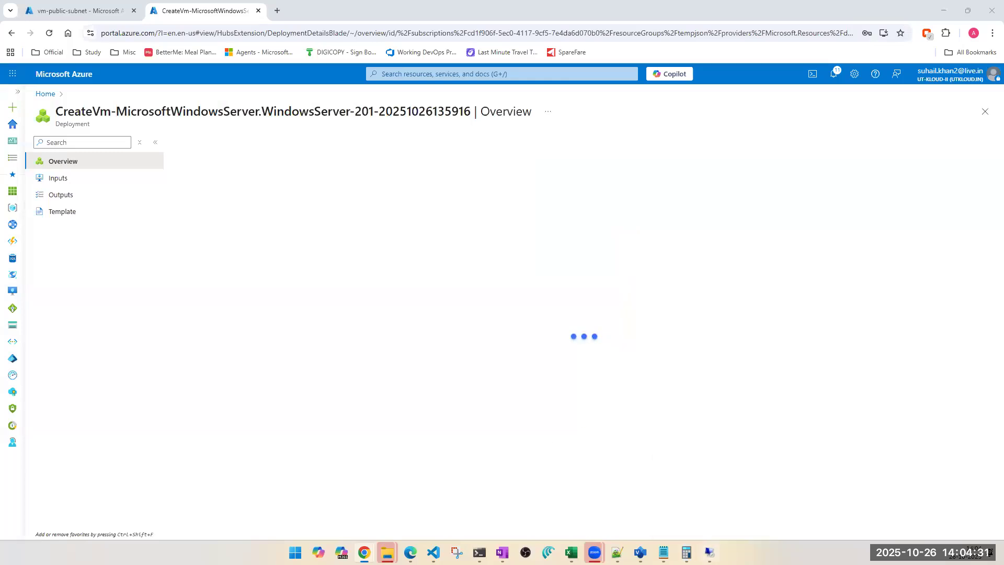
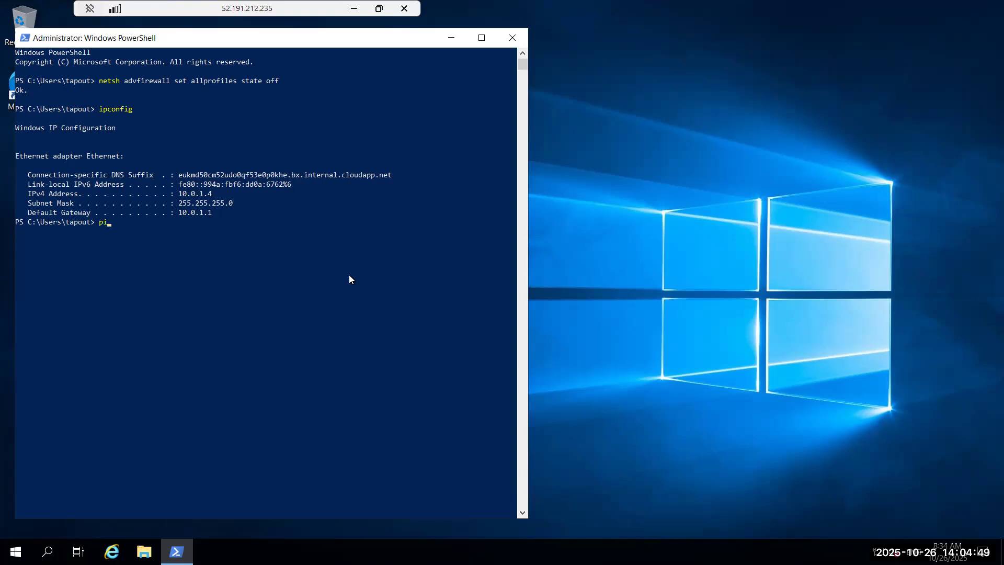
Step: Ping google.com and utkloud.in from the public-subnet VM's PowerShell to test internet connectivity
{"action": "type", "text": "google.com"}
{"action": "key", "text": "Return"}
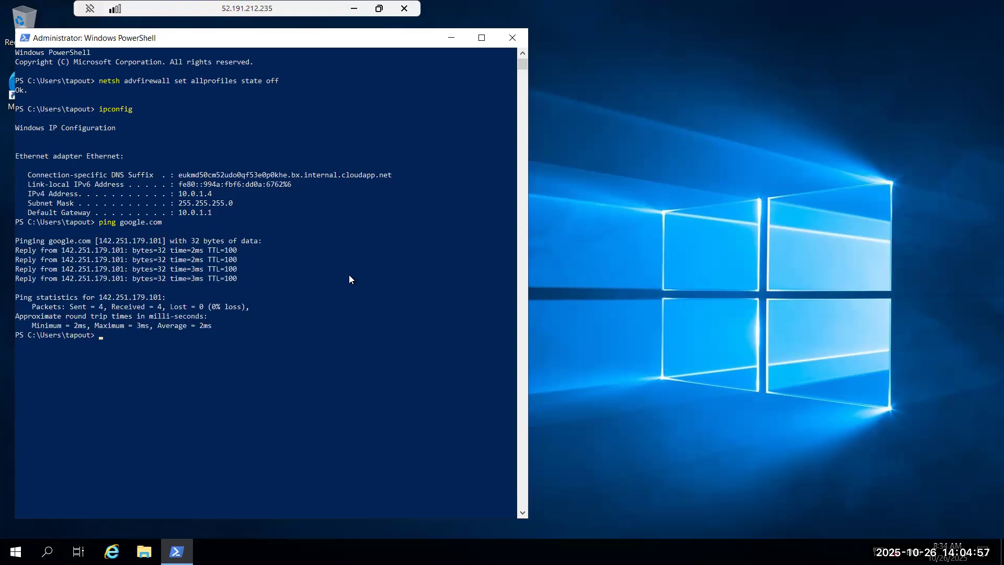
{"action": "type", "text": "ping utkloud.in"}
{"action": "key", "text": "Return"}
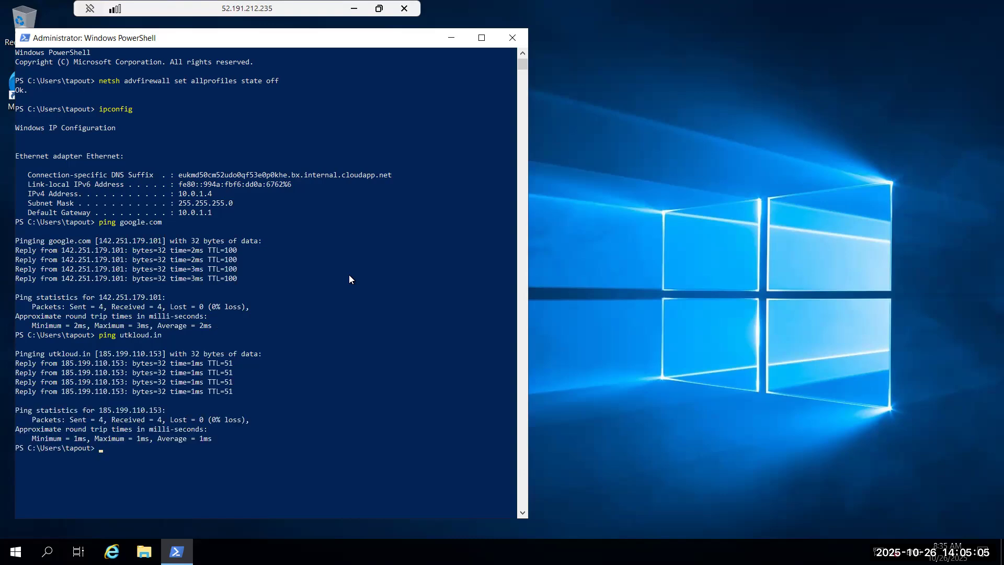
Step: Ping suhail.com and clear the PowerShell console
{"action": "type", "text": "ping suhail.com"}
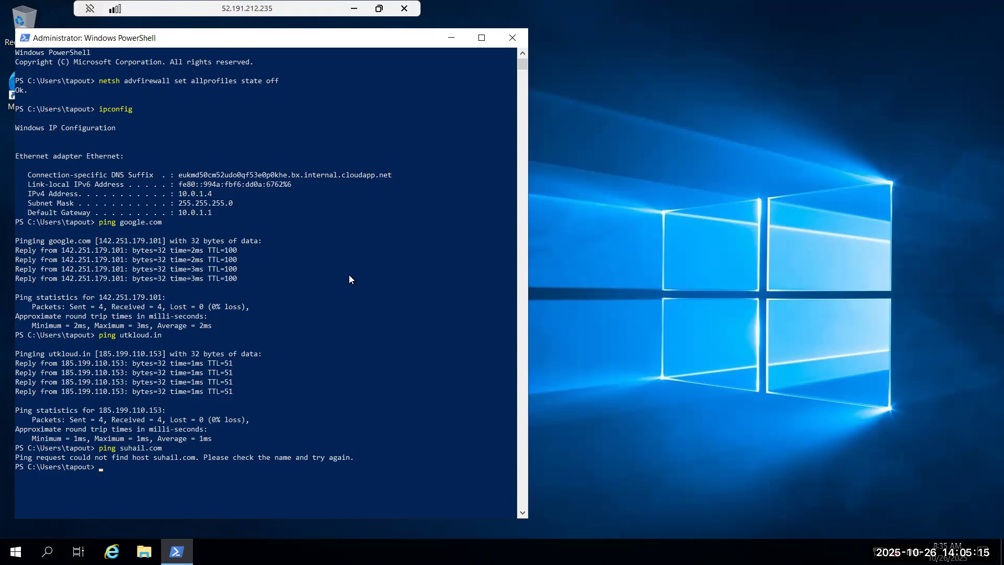
{"action": "type", "text": "cls"}
{"action": "key", "text": "Return"}
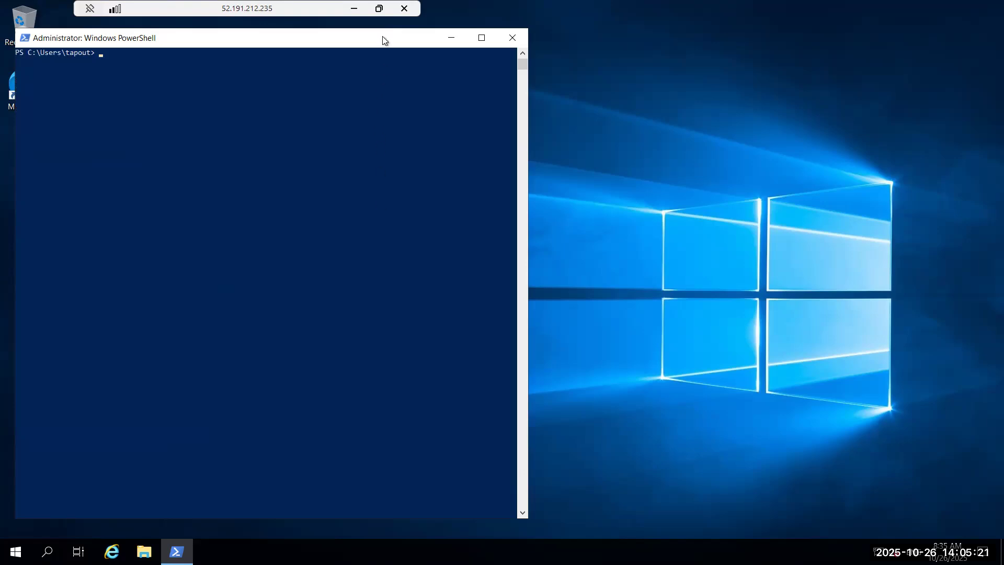
Step: Move the Remote Desktop window aside and copy vm-db-subnet's public IP address from the virtual machines list
{"action": "left_click", "coordinate": [379, 9]}
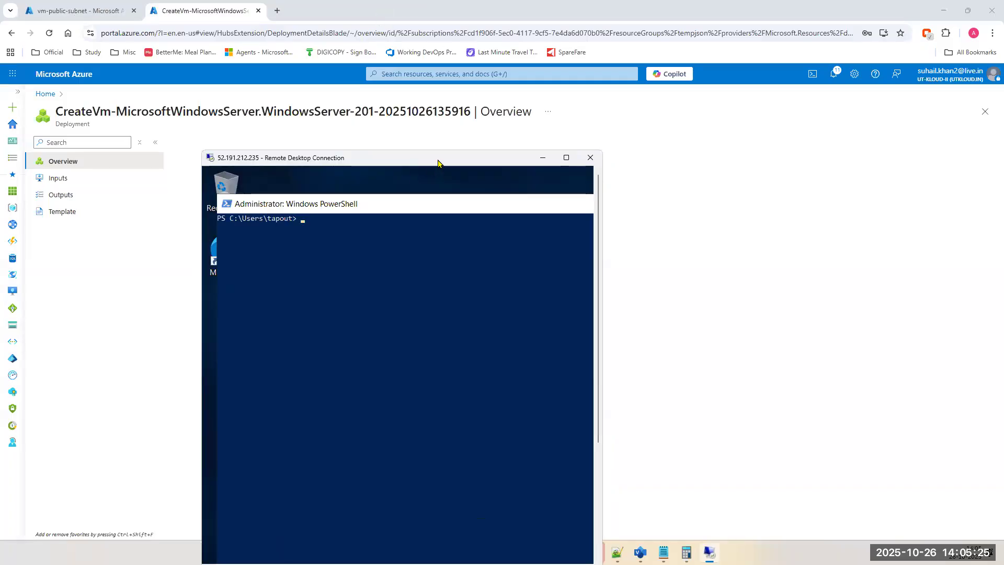
{"action": "left_click_drag", "start_coordinate": [439, 163], "coordinate": [760, 114]}
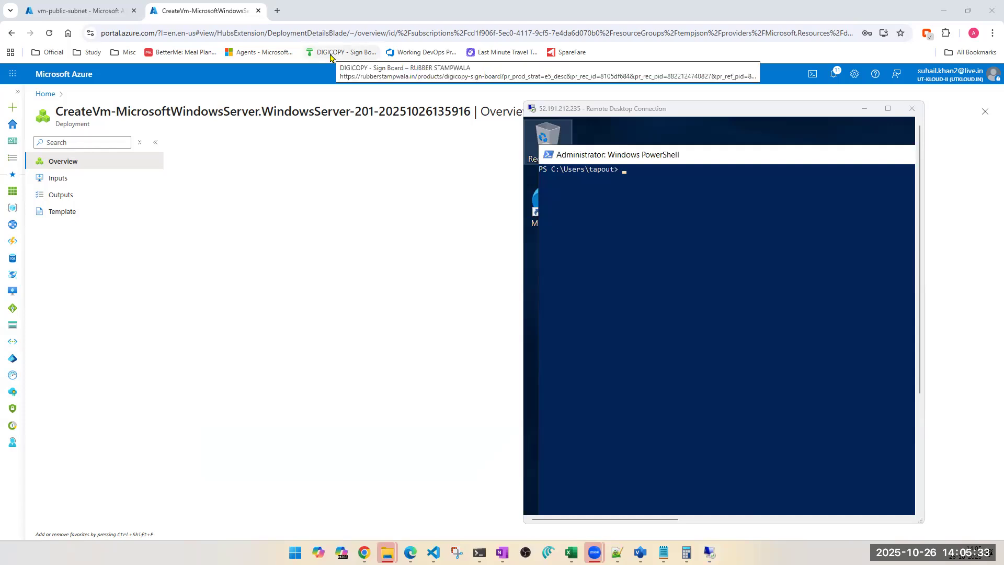
{"action": "left_click", "coordinate": [82, 12]}
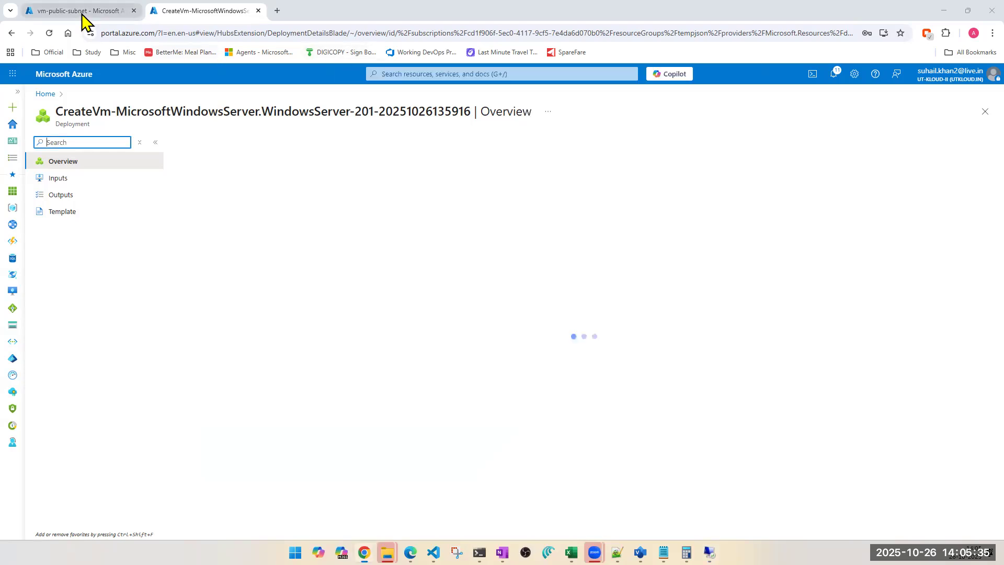
{"action": "left_click", "coordinate": [534, 73]}
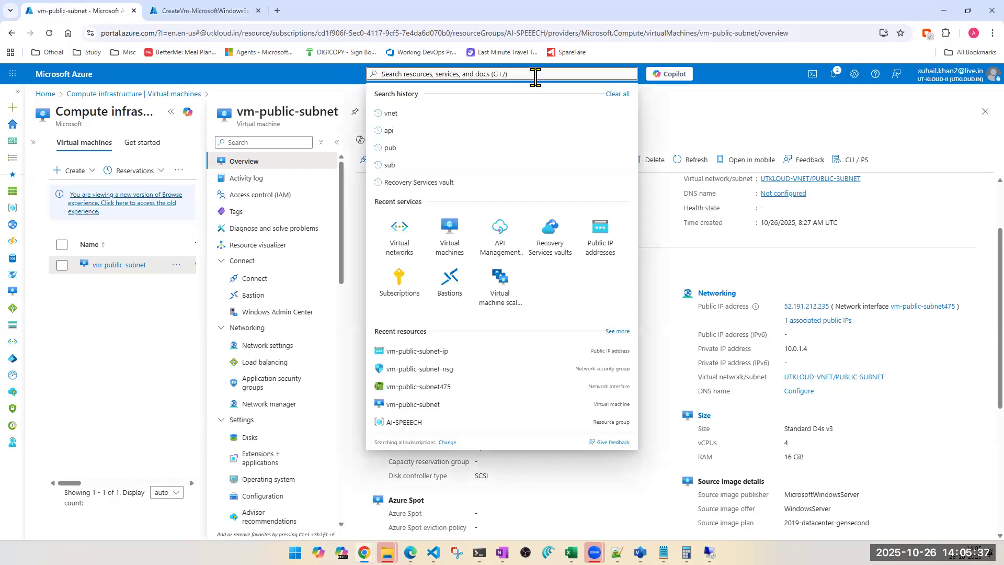
{"action": "key", "text": "Escape"}
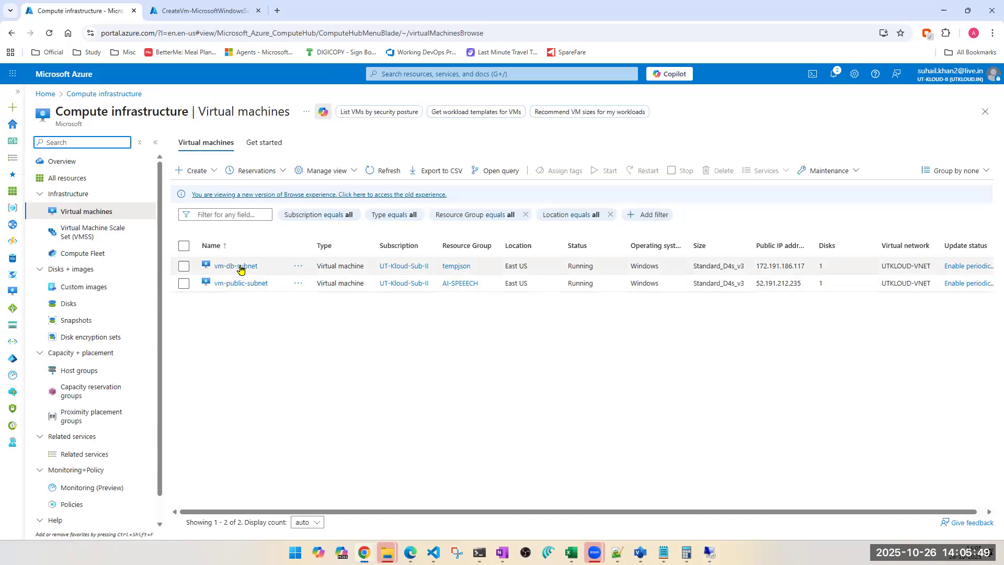
{"action": "double_click", "coordinate": [776, 266]}
{"action": "key", "text": "ctrl+c"}
{"action": "key", "text": "alt+Tab"}
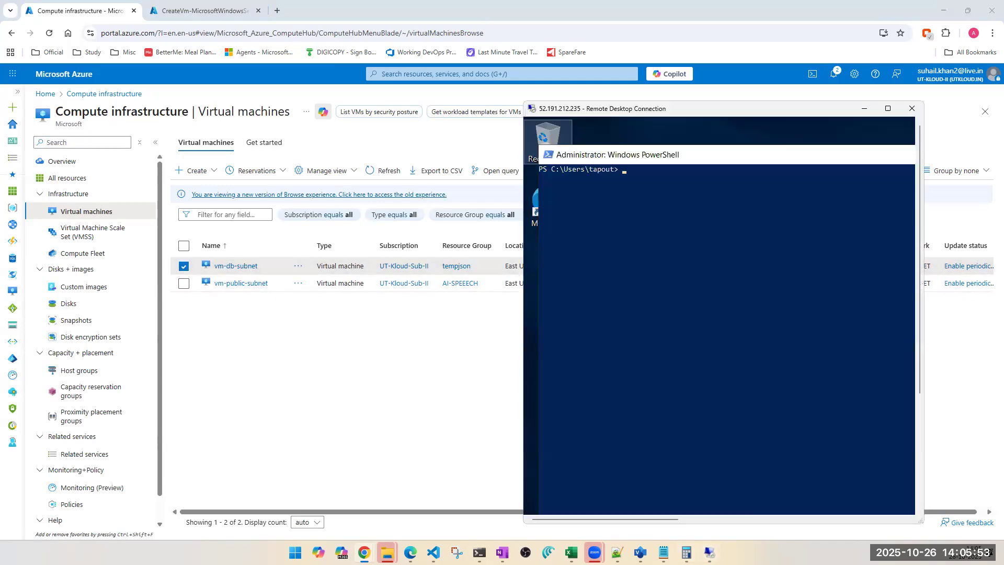
Step: Open a new Remote Desktop Connection and connect to the copied vm-db-subnet public IP
{"action": "left_click_drag", "start_coordinate": [612, 109], "coordinate": [112, 38]}
{"action": "mouse_move", "coordinate": [709, 552]}
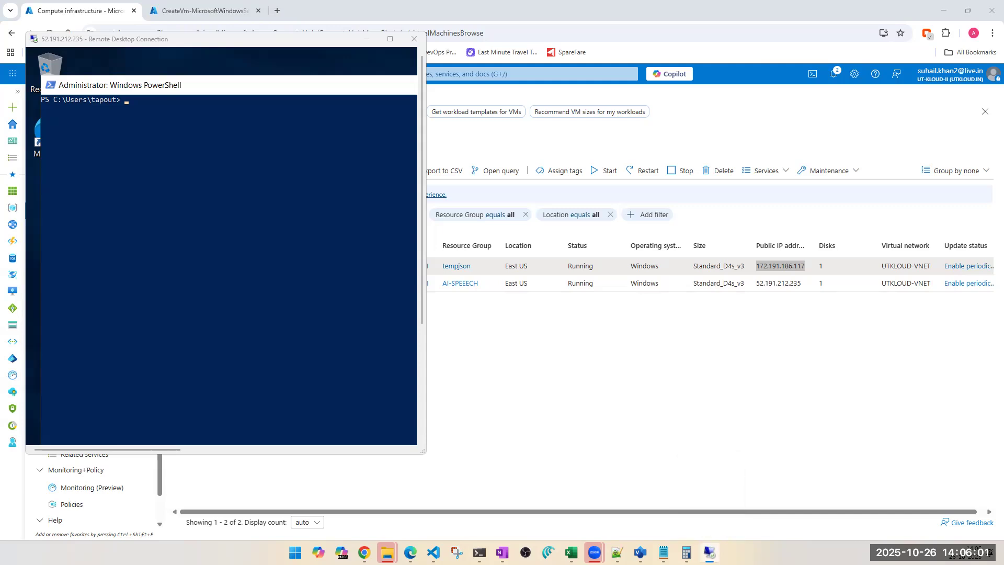
{"action": "right_click", "coordinate": [709, 552]}
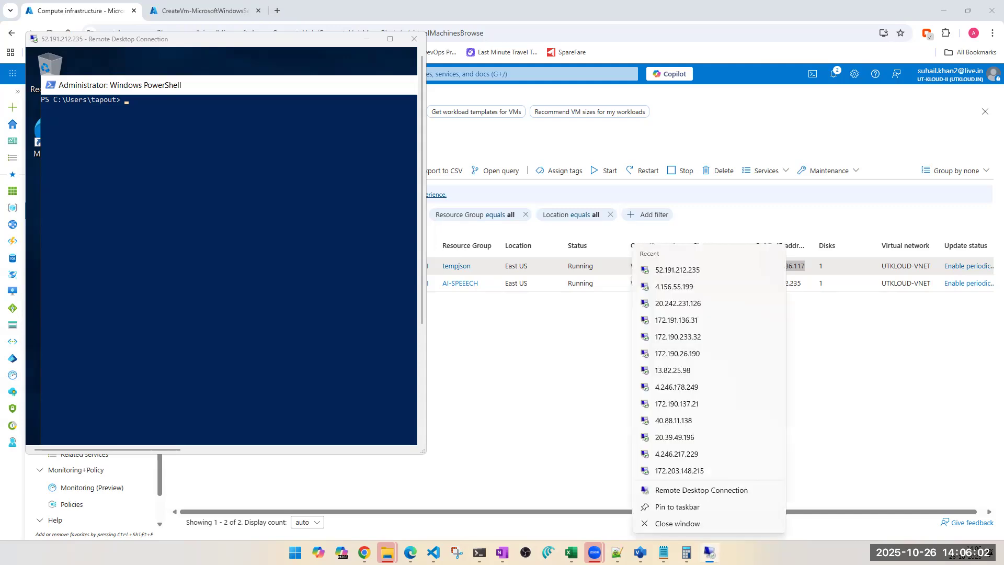
{"action": "left_click", "coordinate": [702, 491]}
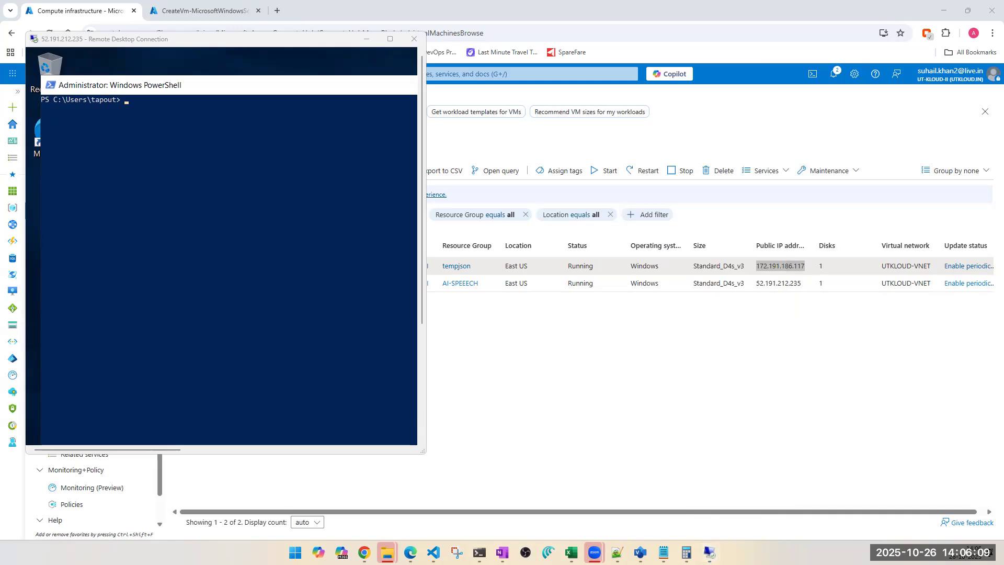
{"action": "key", "text": "ctrl+v"}
{"action": "left_click", "coordinate": [823, 353]}
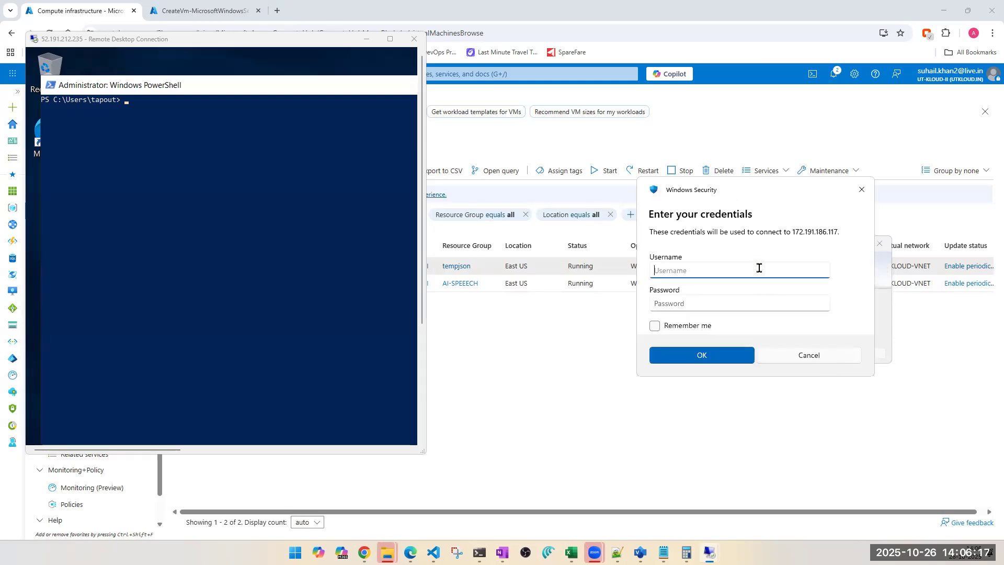
Step: Sign in to vm-db-subnet with the VM's admin username and password, accepting the certificate prompt
{"action": "type", "text": "tapout"}
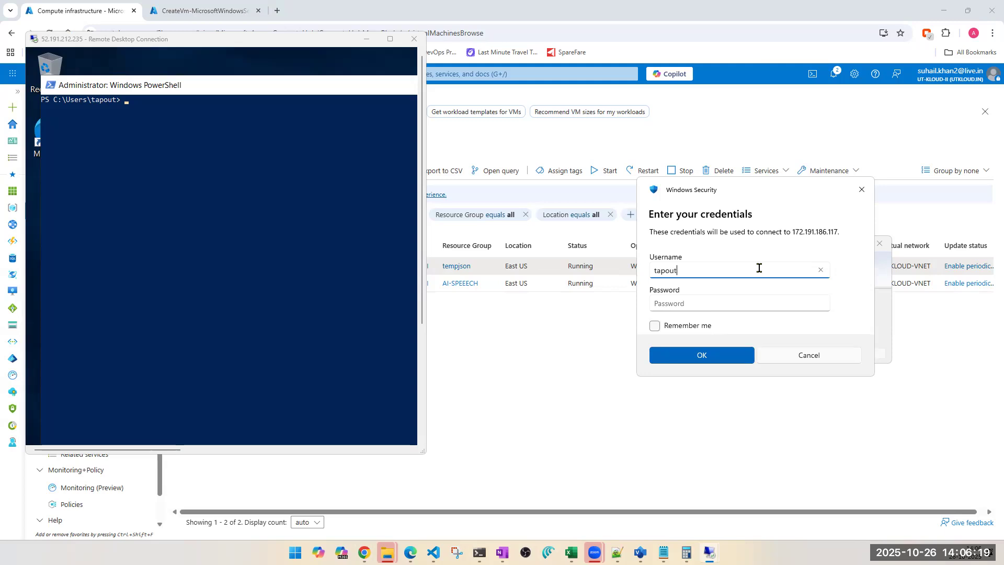
{"action": "key", "text": "Tab"}
{"action": "type", "text": "********"}
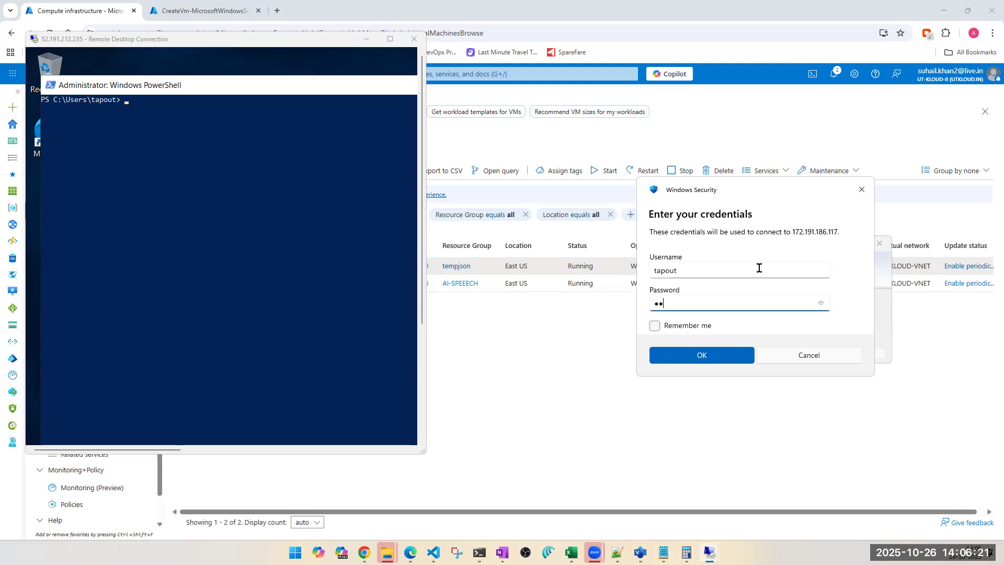
{"action": "type", "text": "*****"}
{"action": "key", "text": "Return"}
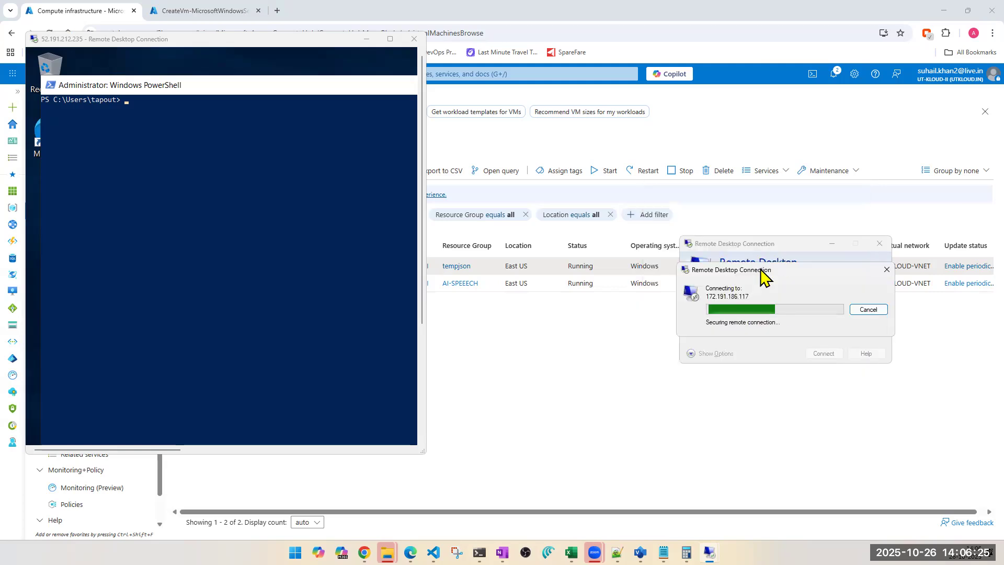
{"action": "key", "text": "y"}
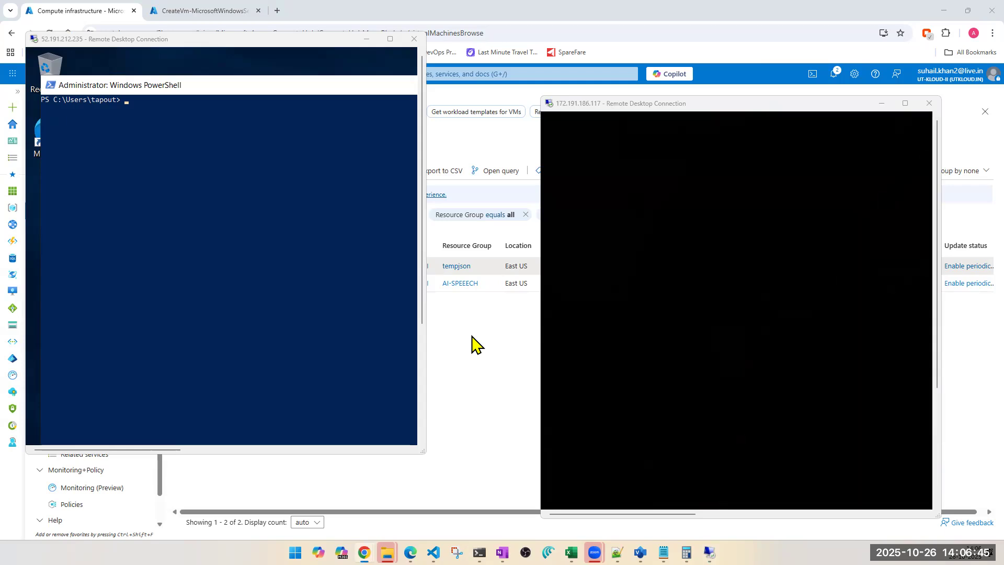
Step: Open the Virtual machines list in the second portal tab
{"action": "left_click", "coordinate": [473, 343]}
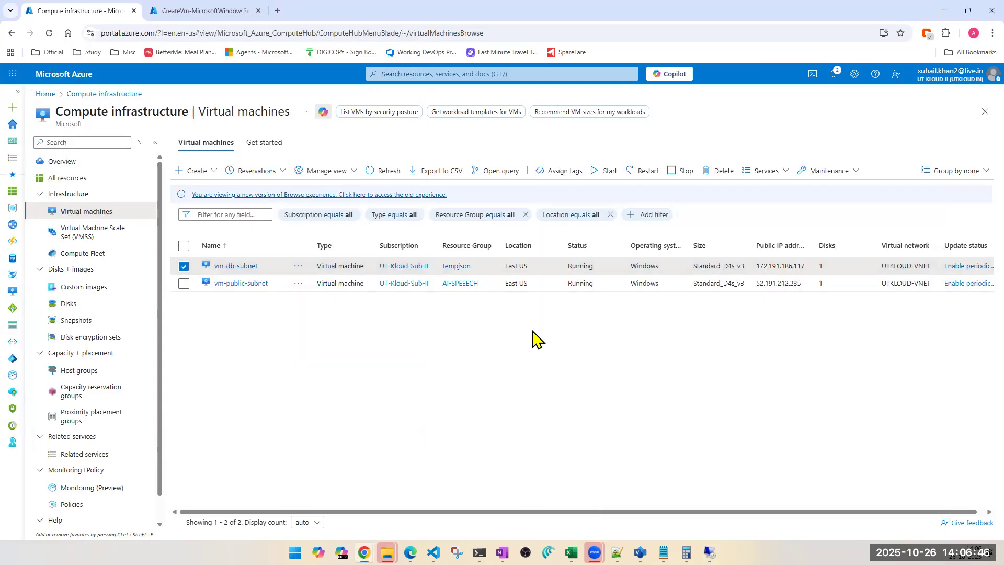
{"action": "left_click", "coordinate": [239, 284]}
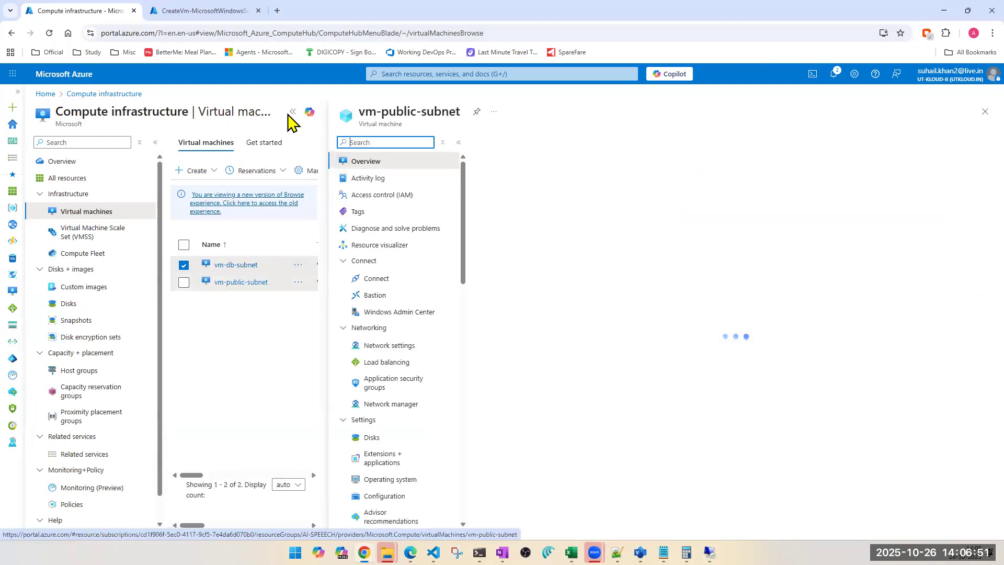
{"action": "left_click", "coordinate": [202, 11]}
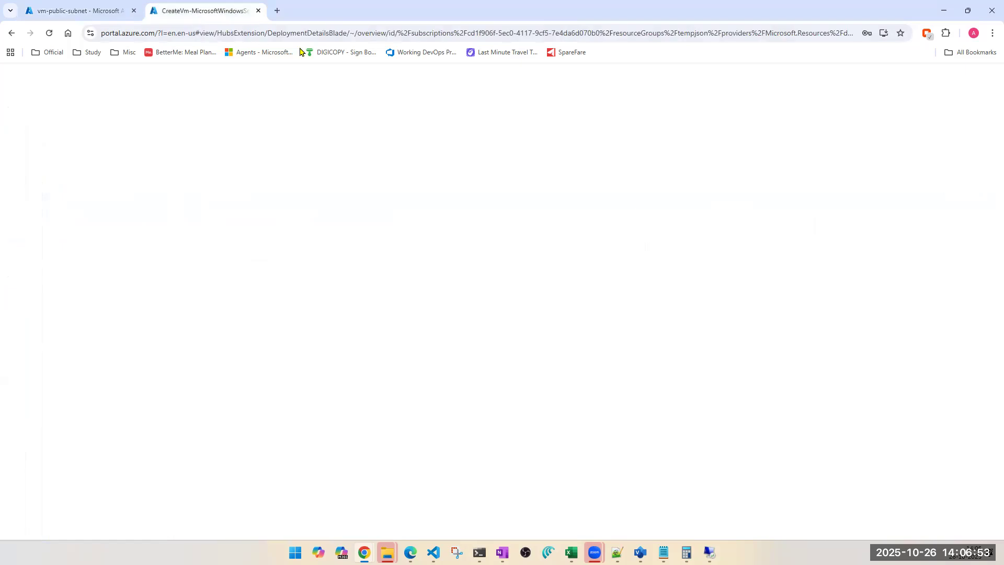
{"action": "left_click", "coordinate": [52, 33]}
{"action": "left_click", "coordinate": [519, 75]}
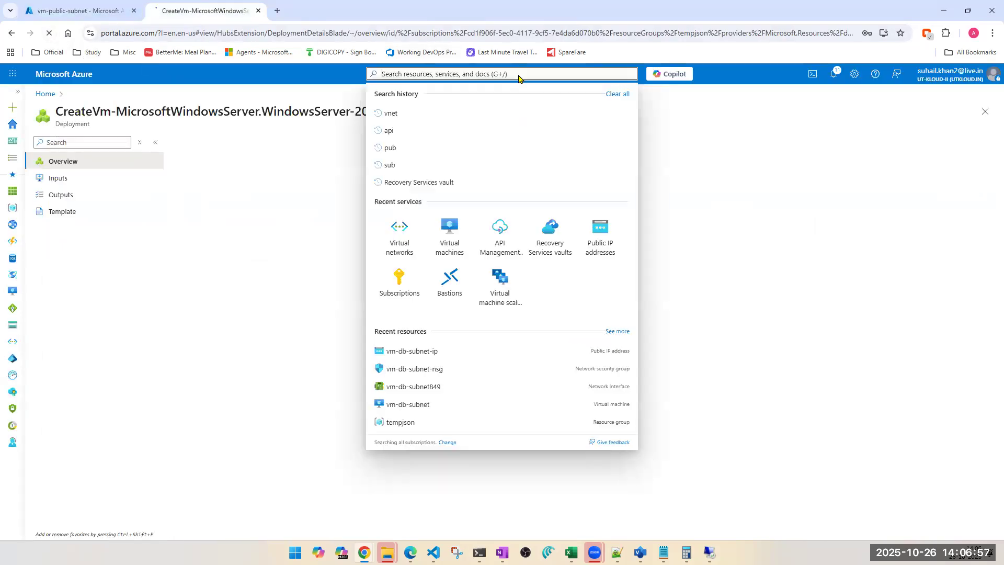
{"action": "left_click", "coordinate": [98, 11]}
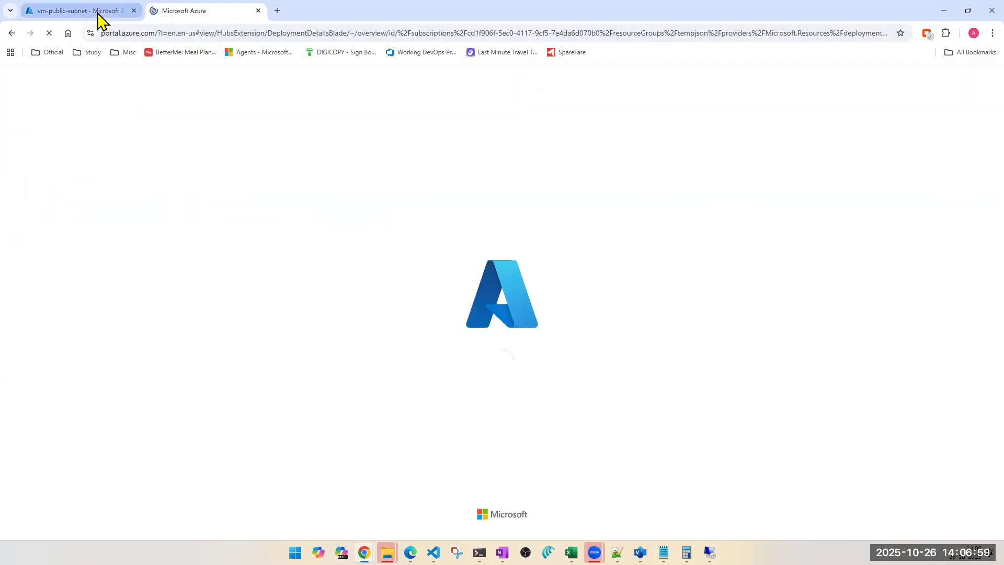
{"action": "left_click", "coordinate": [188, 11]}
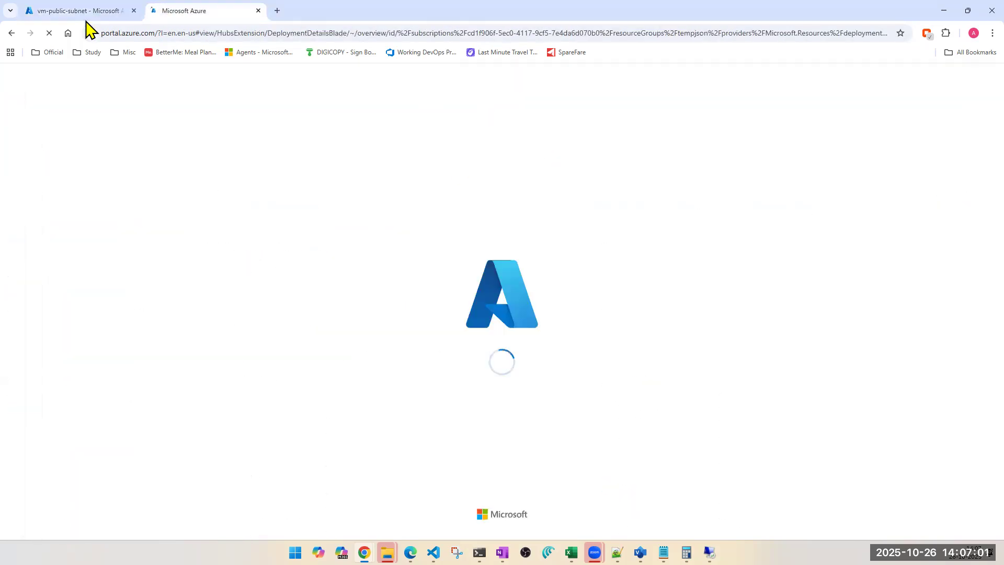
{"action": "left_click", "coordinate": [59, 12]}
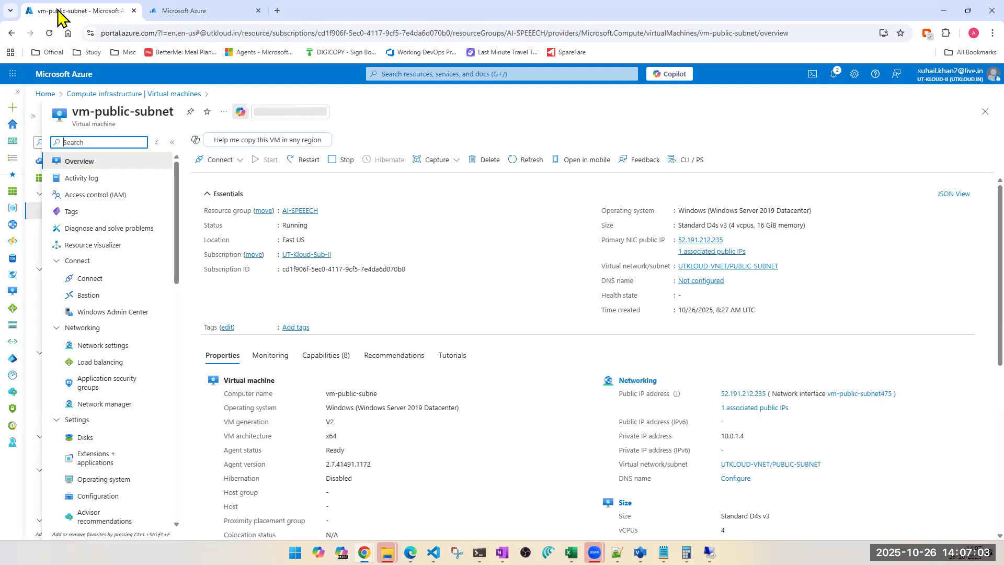
{"action": "left_click", "coordinate": [188, 11]}
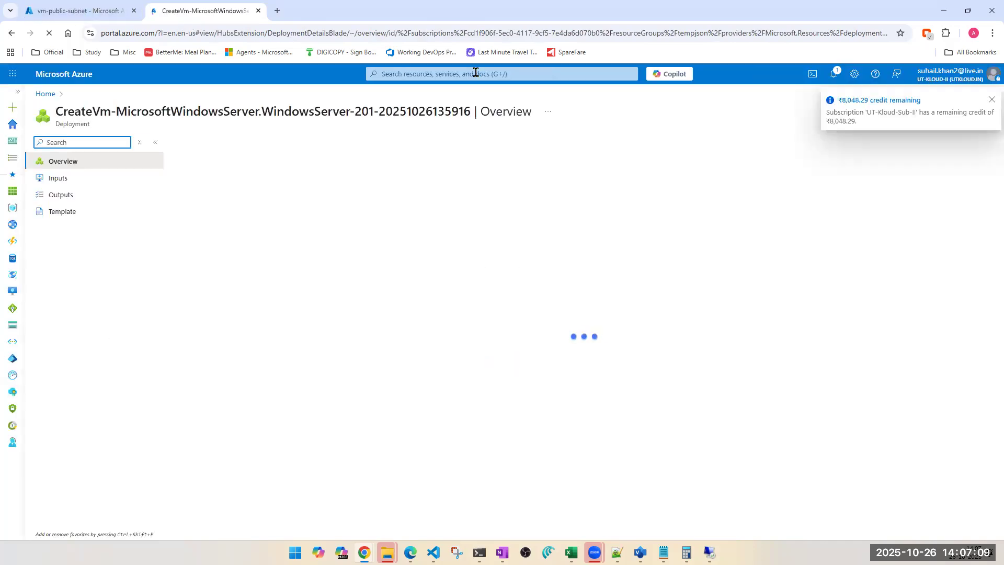
{"action": "left_click", "coordinate": [477, 73]}
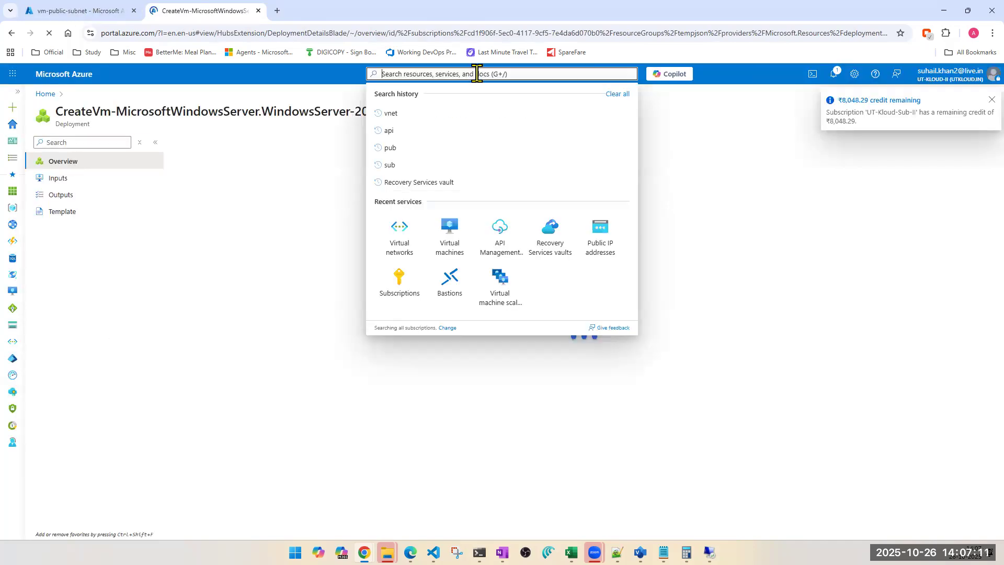
{"action": "left_click", "coordinate": [453, 240]}
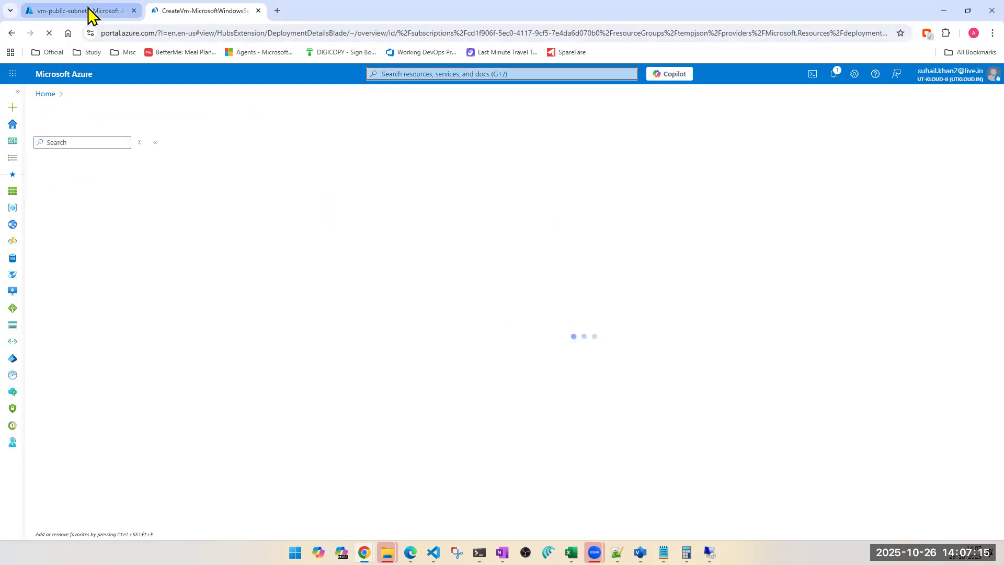
Step: Copy vm-public-subnet's private IP address from its overview
{"action": "left_click", "coordinate": [88, 11]}
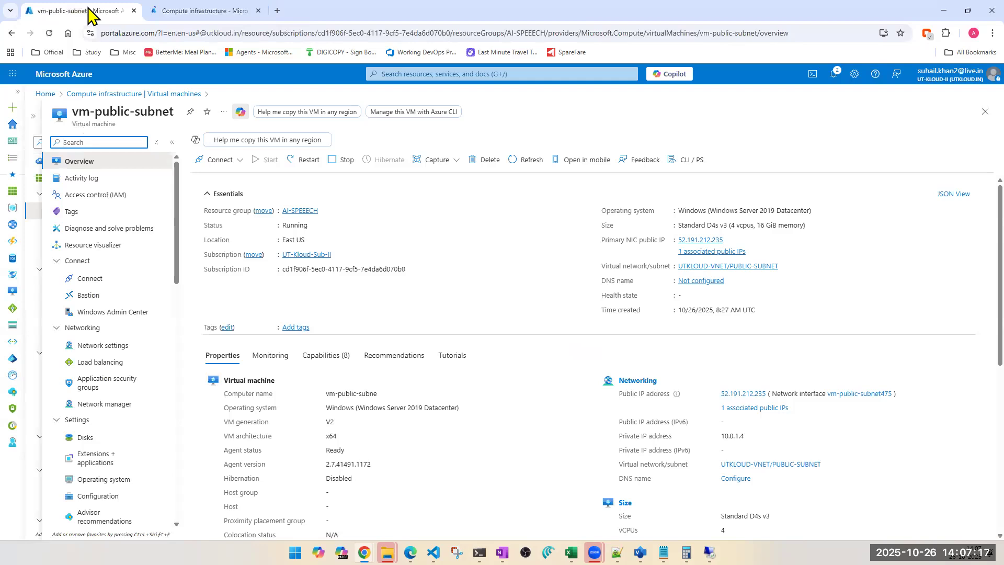
{"action": "left_click", "coordinate": [196, 11]}
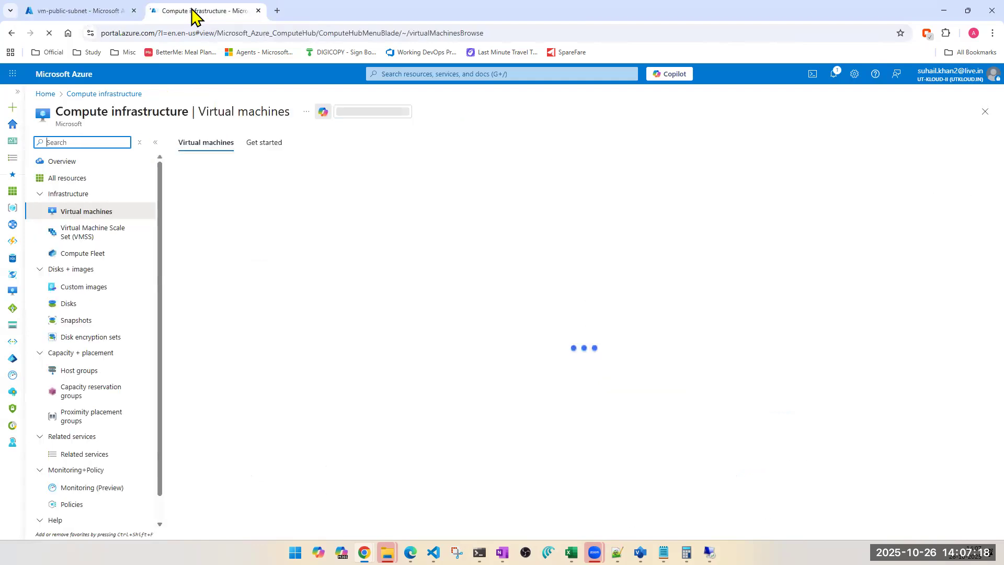
{"action": "left_click", "coordinate": [100, 14]}
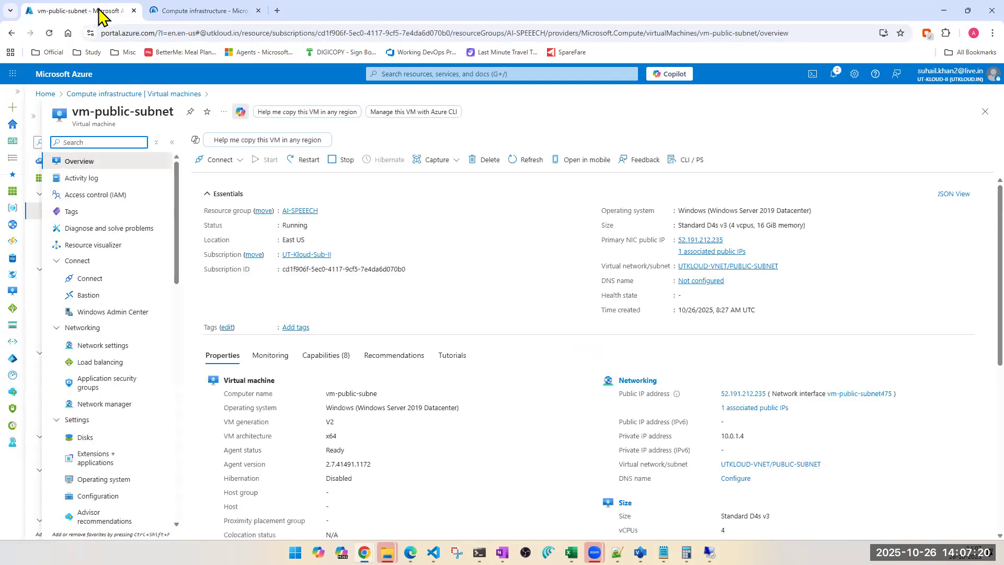
{"action": "double_click", "coordinate": [730, 435]}
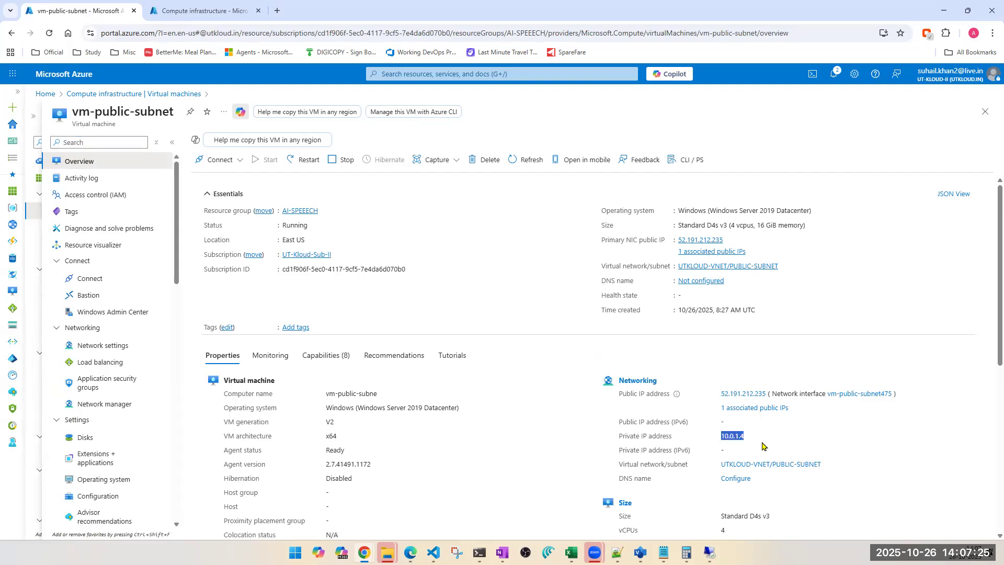
Step: Open vm-db-subnet's overview to check its private IP address
{"action": "left_click", "coordinate": [203, 12]}
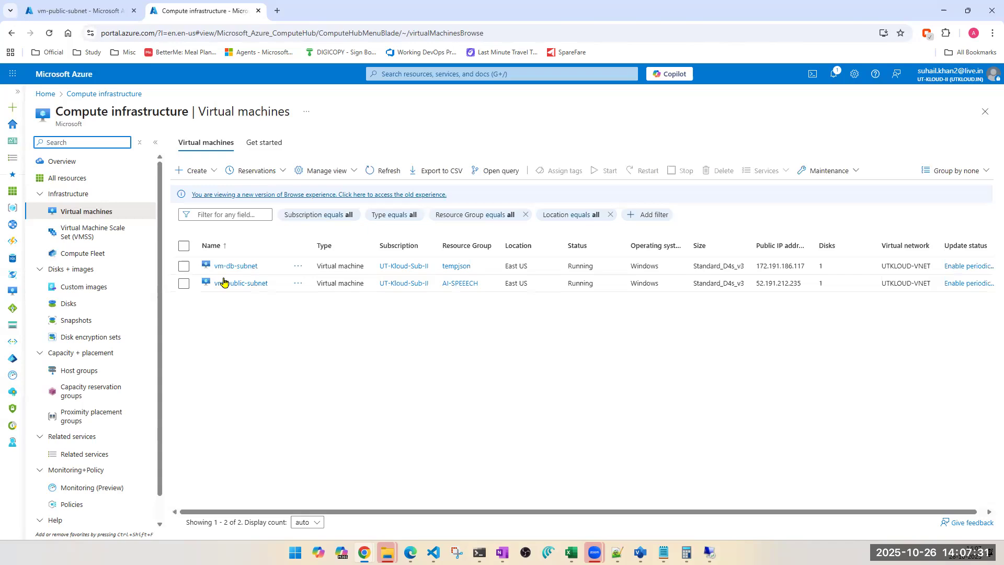
{"action": "left_click", "coordinate": [230, 267]}
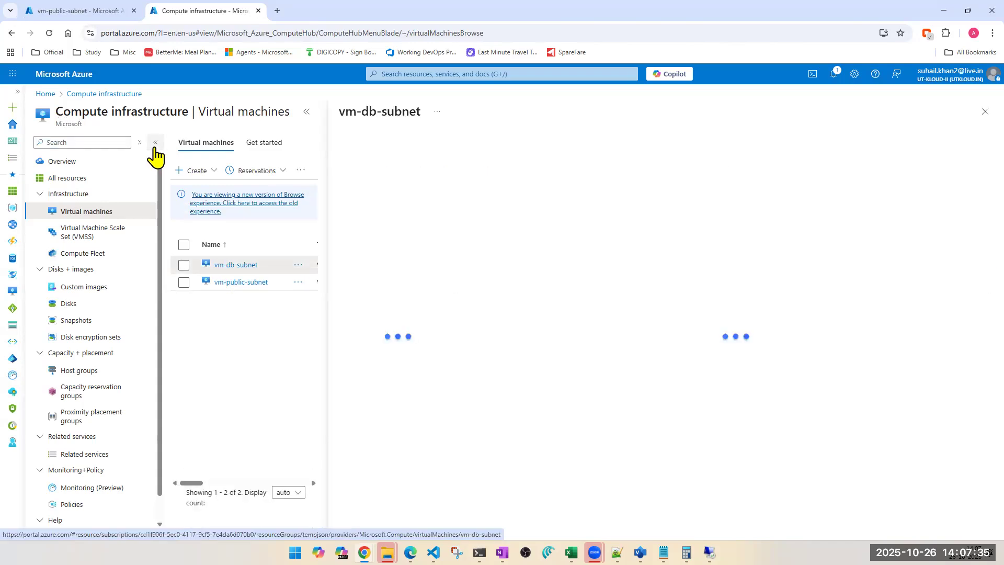
{"action": "left_click", "coordinate": [155, 149]}
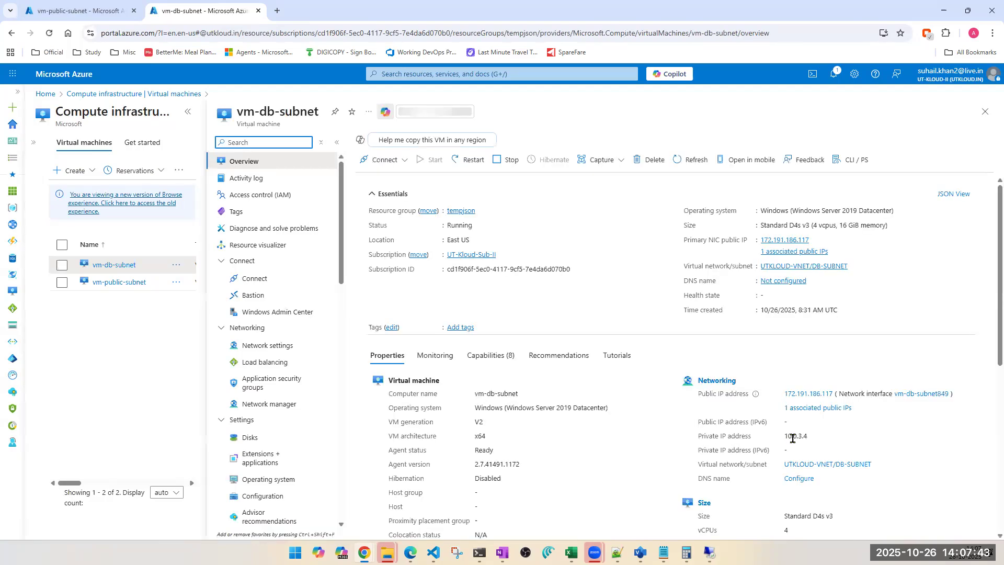
Step: Select vm-db-subnet's private IP address and switch to the VM's Remote Desktop session window
{"action": "double_click", "coordinate": [793, 437]}
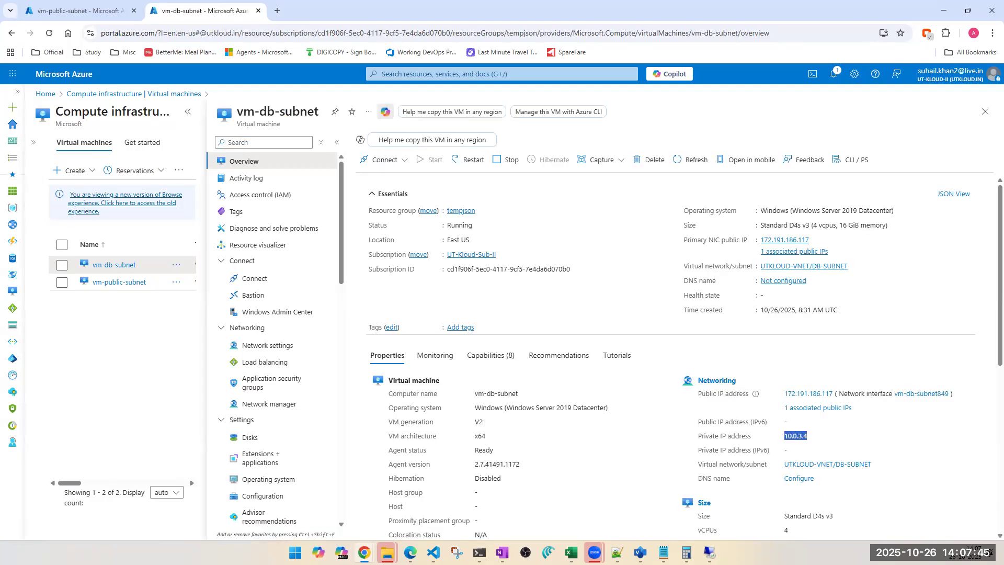
{"action": "mouse_move", "coordinate": [709, 553]}
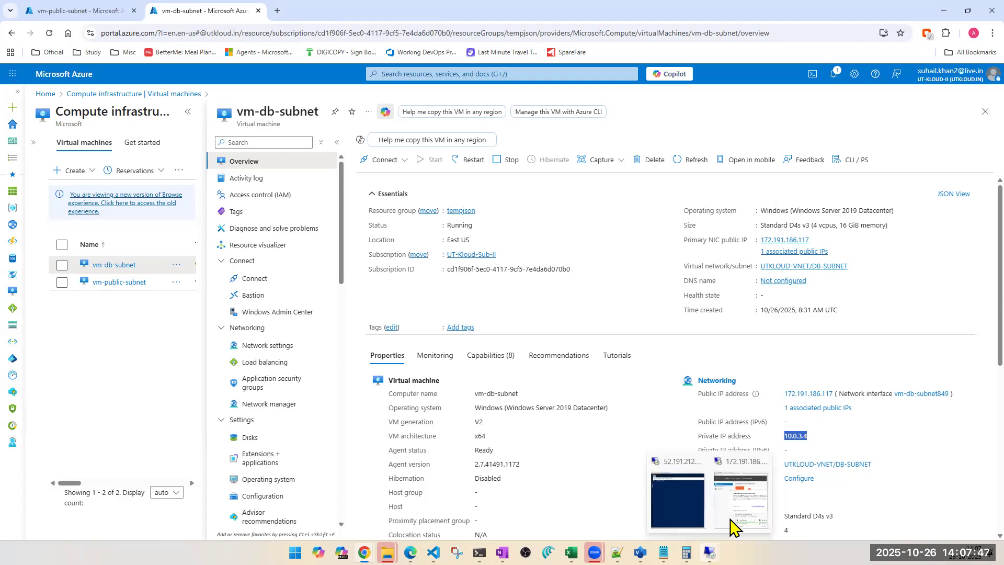
{"action": "left_click", "coordinate": [732, 525]}
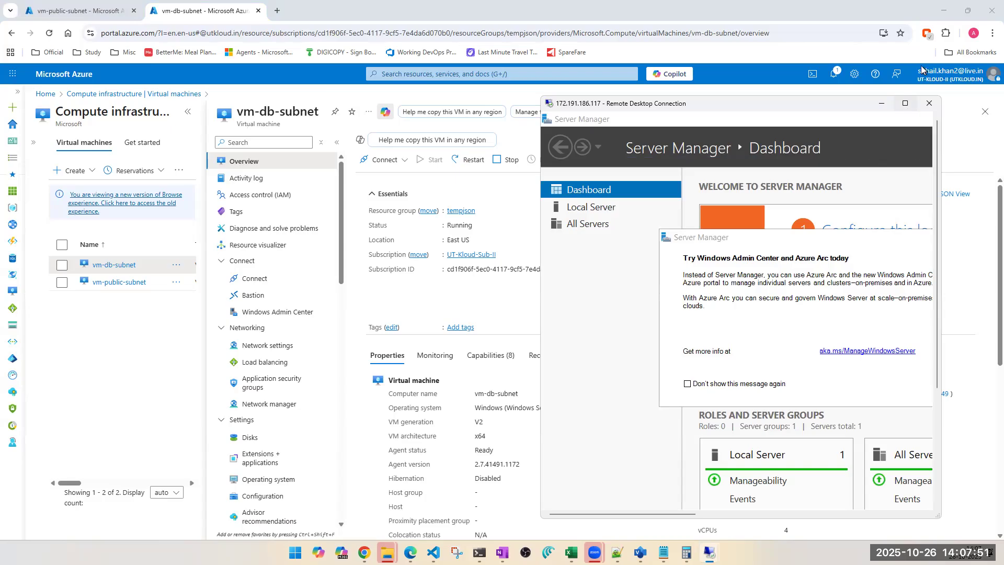
Step: Maximize the Remote Desktop session and close Server Manager on the VM
{"action": "left_click", "coordinate": [905, 103]}
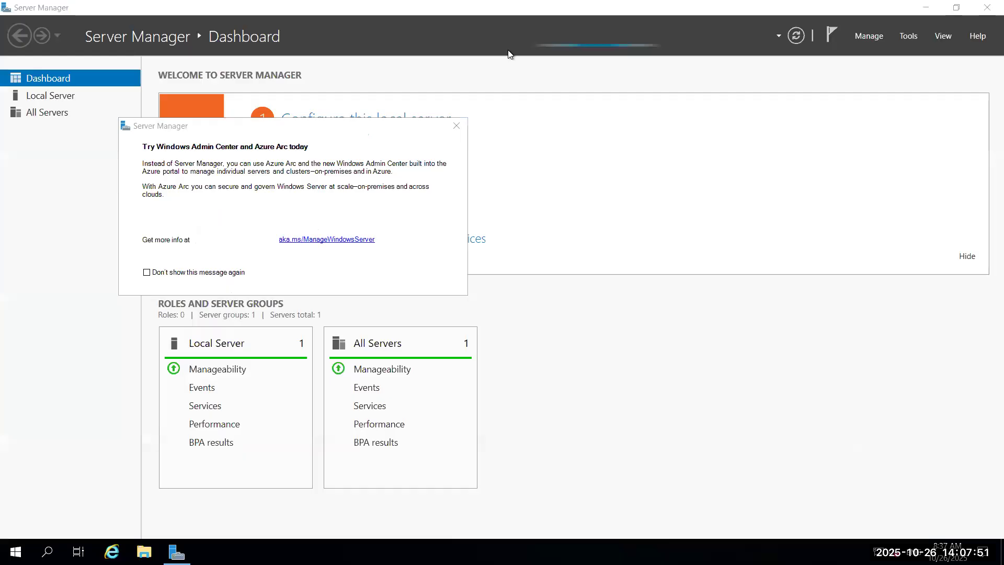
{"action": "left_click", "coordinate": [985, 15]}
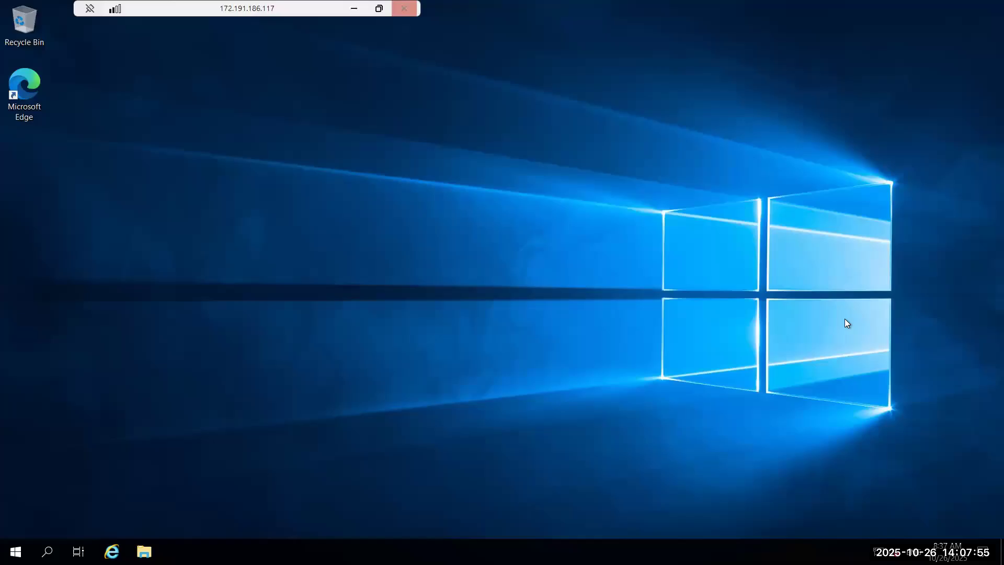
Step: Launch Windows PowerShell as administrator from the VM's Start menu
{"action": "left_click", "coordinate": [379, 8]}
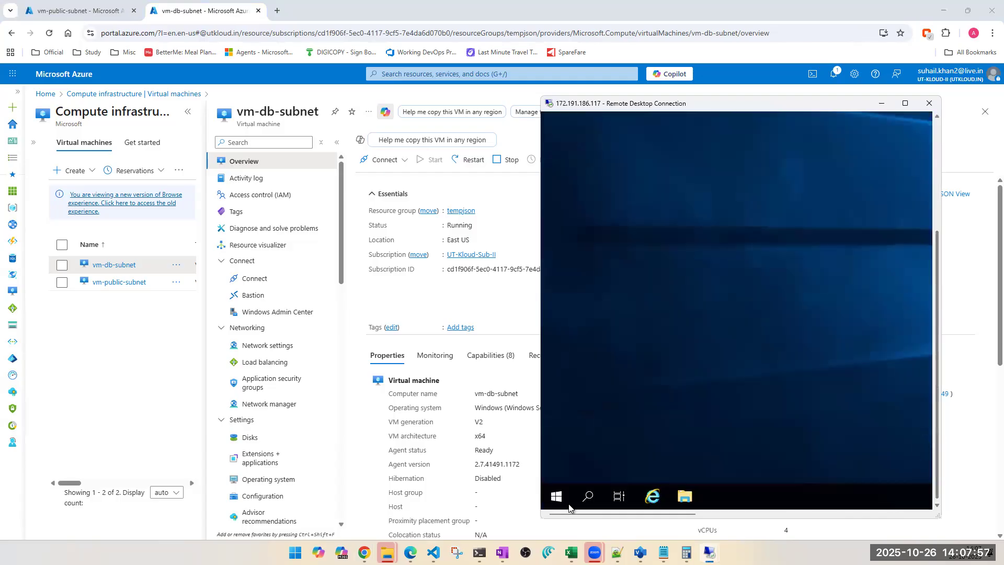
{"action": "left_click", "coordinate": [556, 503]}
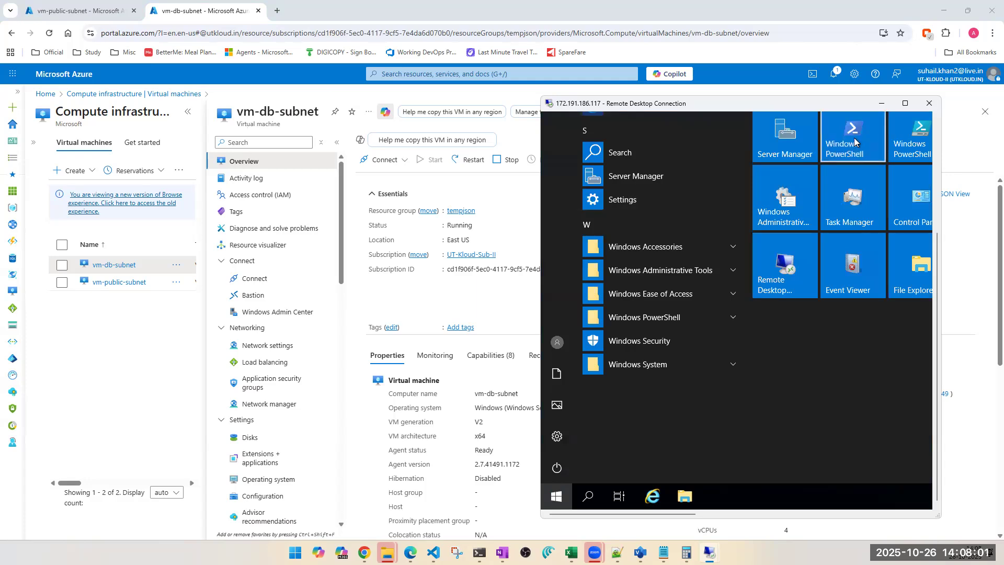
{"action": "right_click", "coordinate": [855, 141]}
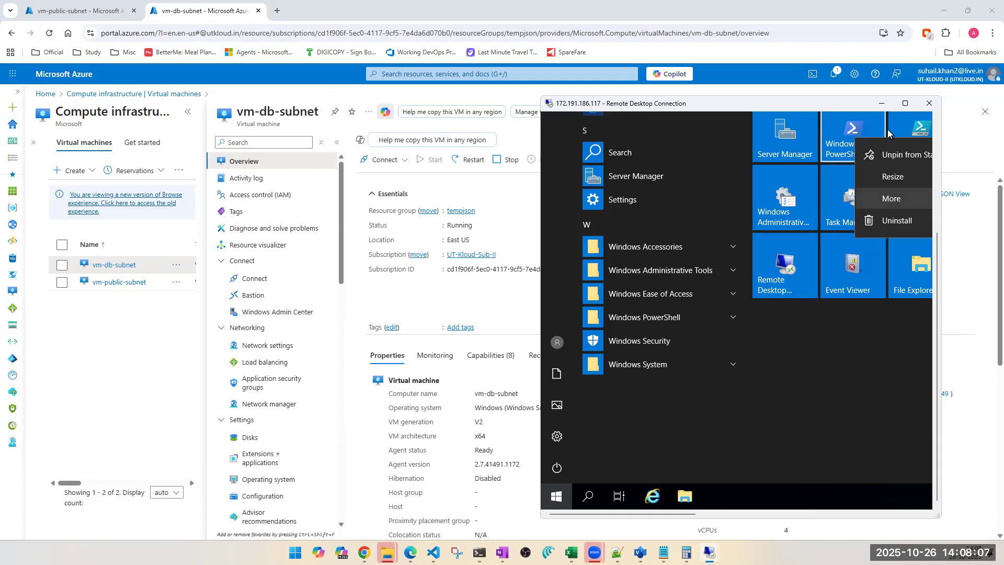
{"action": "left_click", "coordinate": [905, 103]}
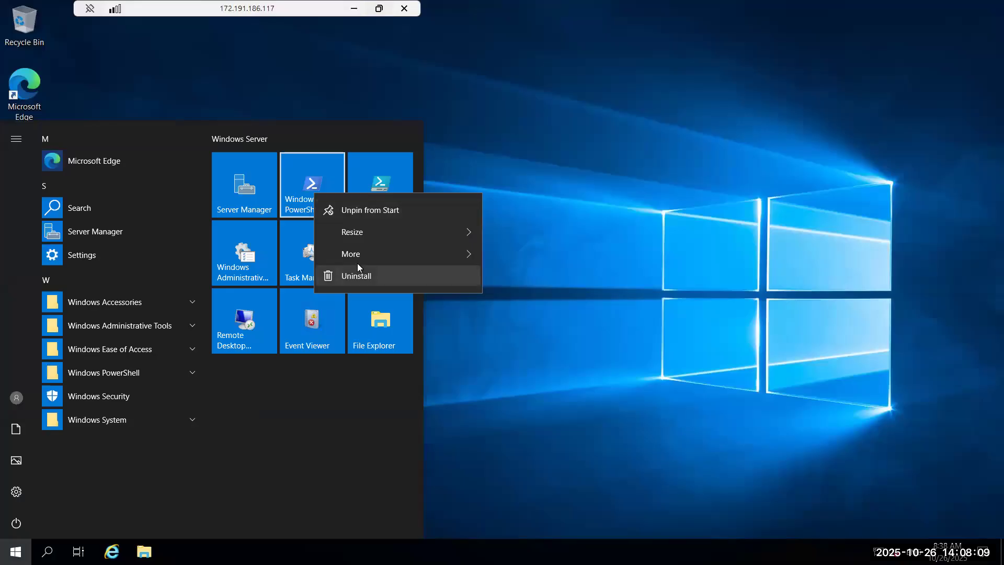
{"action": "mouse_move", "coordinate": [371, 256]}
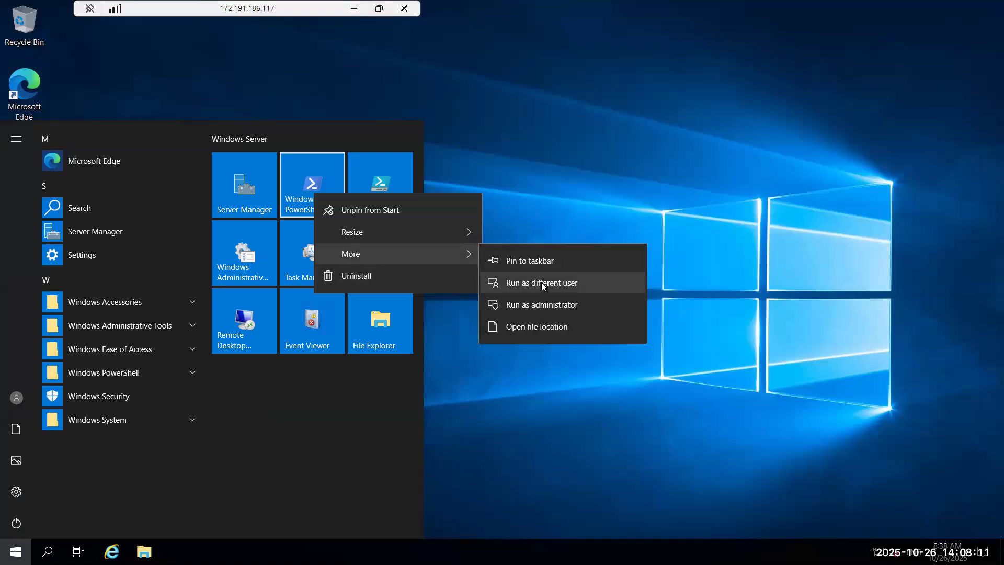
{"action": "left_click", "coordinate": [544, 309]}
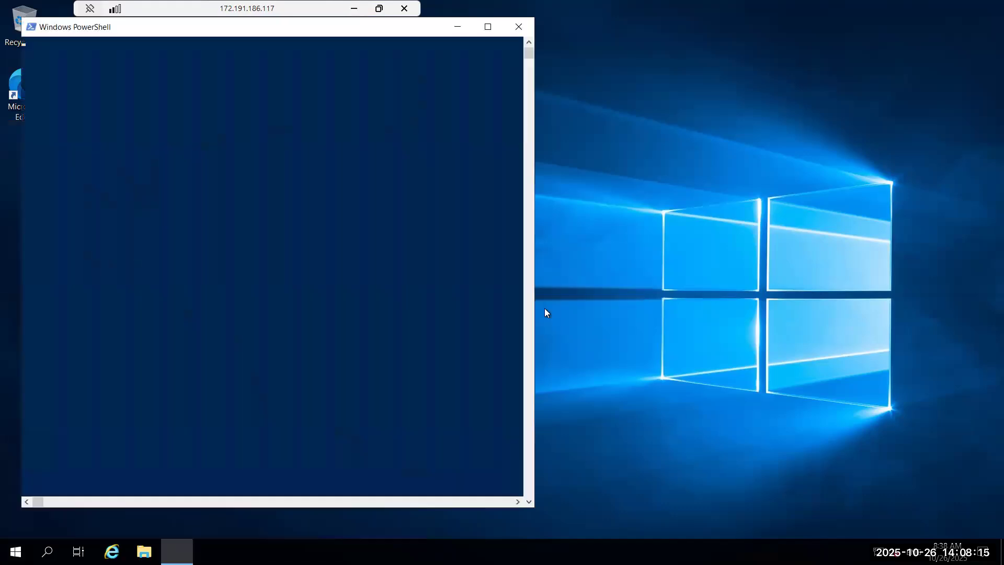
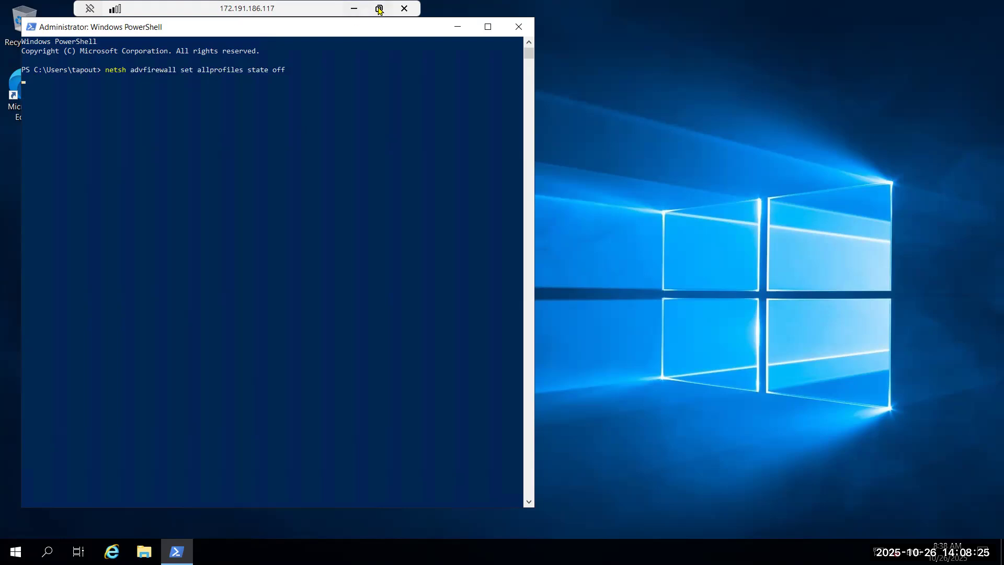
Step: Restore the DB VM's session to a window, bring up the public VM's session, and run hostname in its PowerShell
{"action": "left_click", "coordinate": [380, 9]}
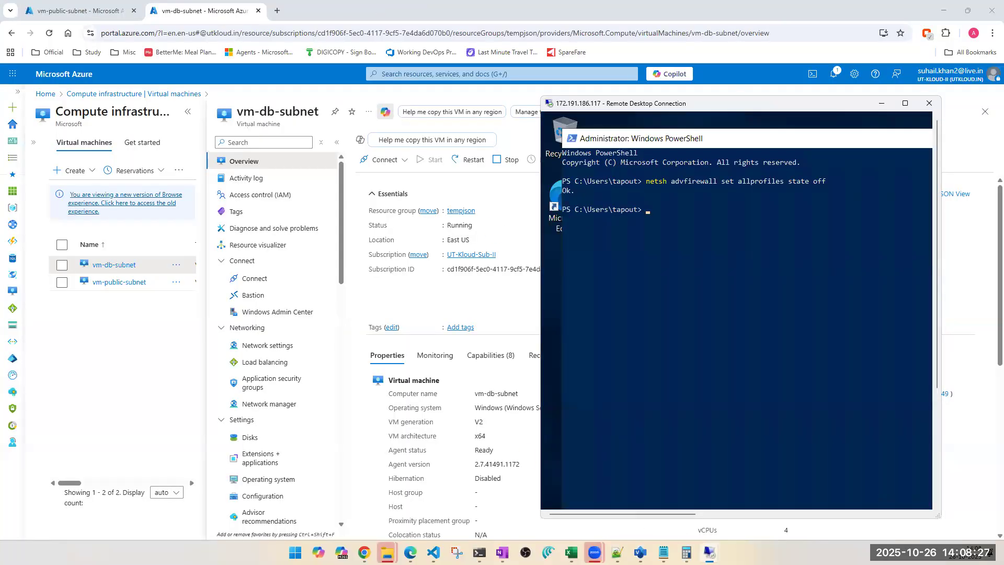
{"action": "mouse_move", "coordinate": [710, 552]}
{"action": "left_click", "coordinate": [675, 510]}
{"action": "left_click", "coordinate": [125, 188]}
{"action": "type", "text": "hostname"}
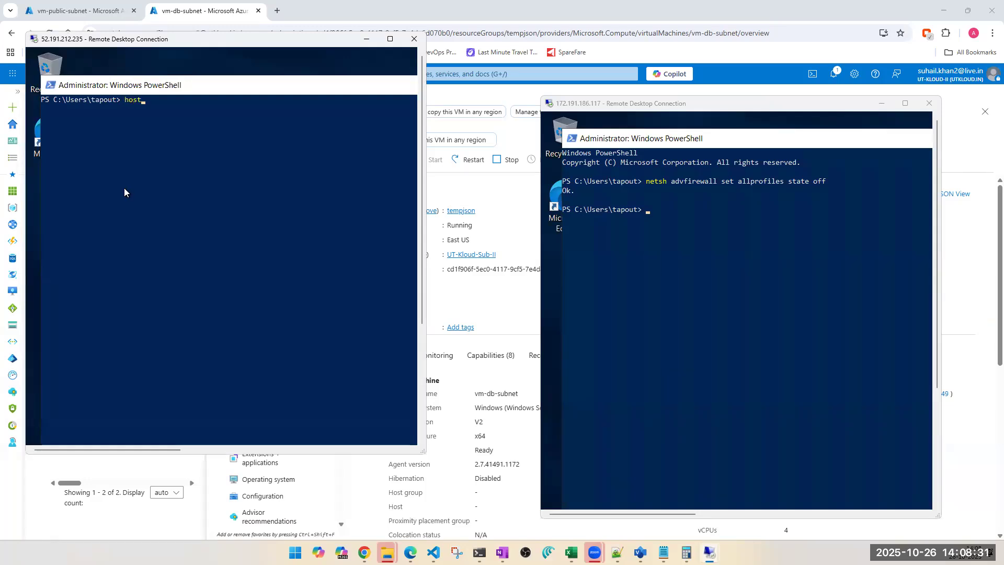
{"action": "key", "text": "Return"}
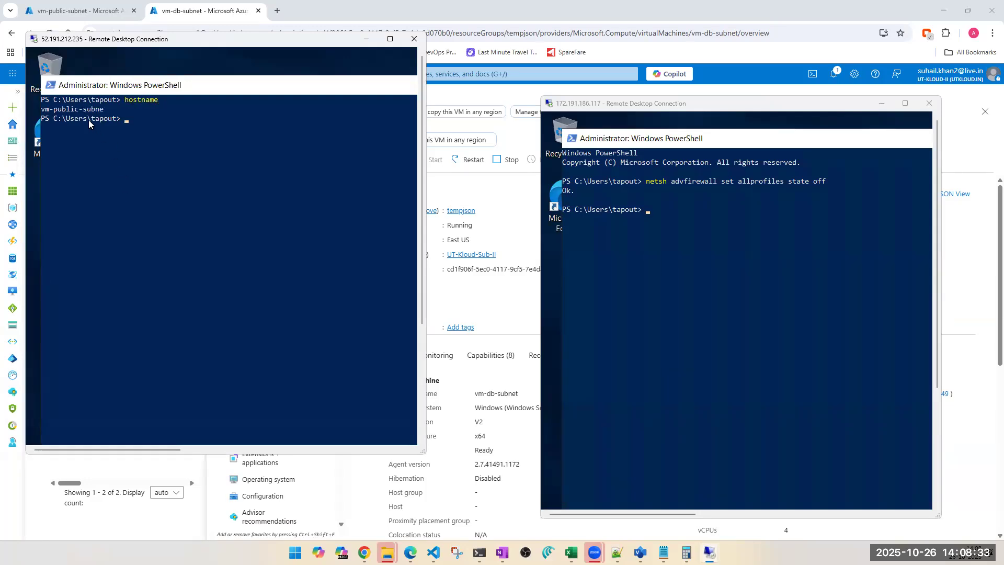
Step: Run hostname in the DB VM's PowerShell to confirm which machine it is
{"action": "left_click", "coordinate": [688, 266]}
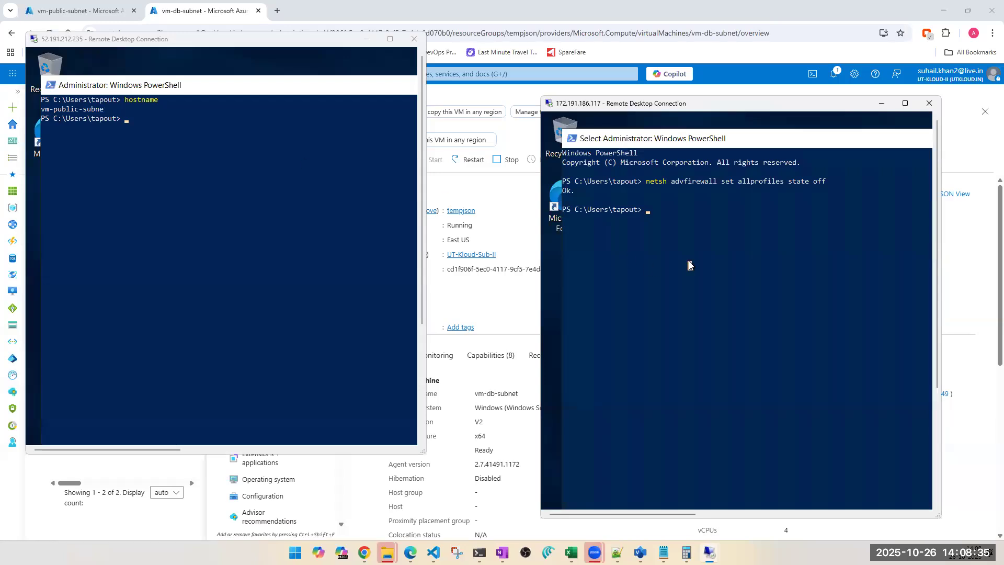
{"action": "type", "text": "hostname"}
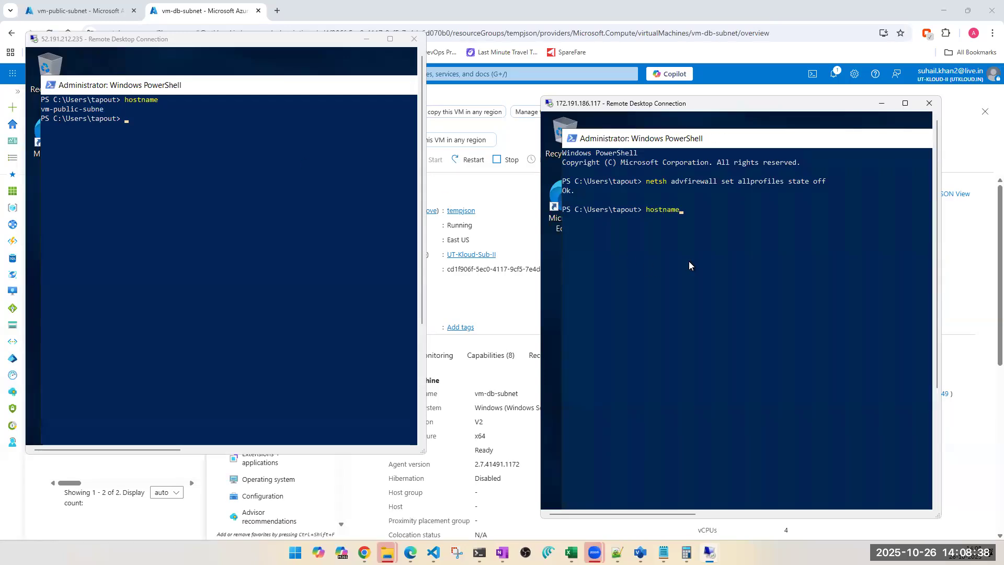
{"action": "key", "text": "Return"}
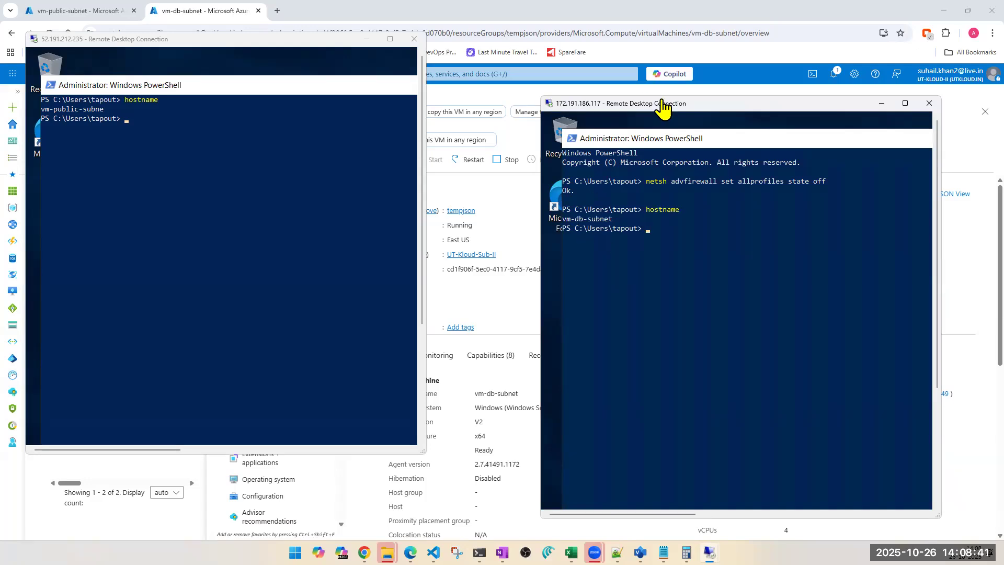
Step: Reposition the DB VM's session window and run ipconfig in the public VM's PowerShell
{"action": "left_click_drag", "start_coordinate": [666, 104], "coordinate": [536, 21]}
{"action": "left_click", "coordinate": [199, 221]}
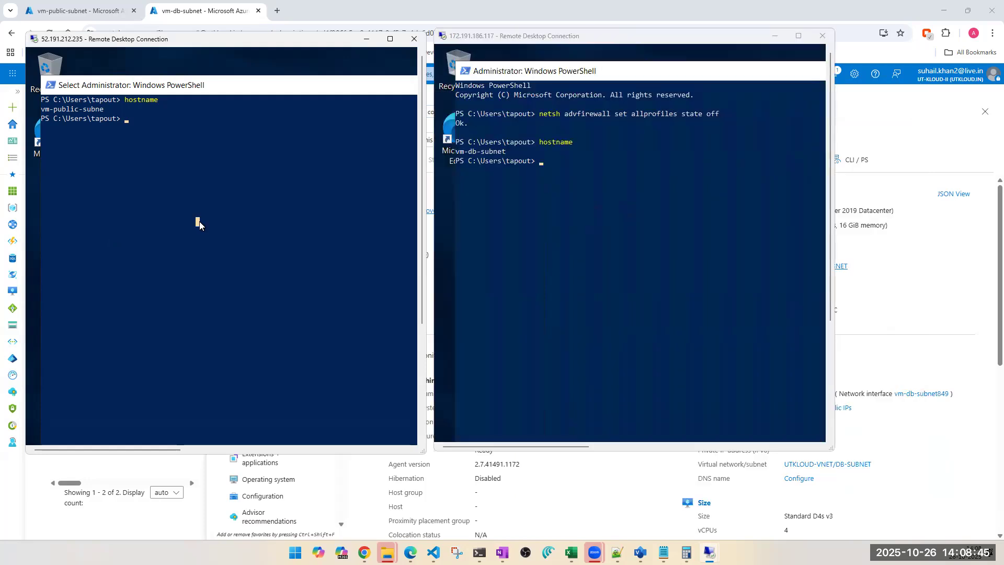
{"action": "type", "text": "ipconfig"}
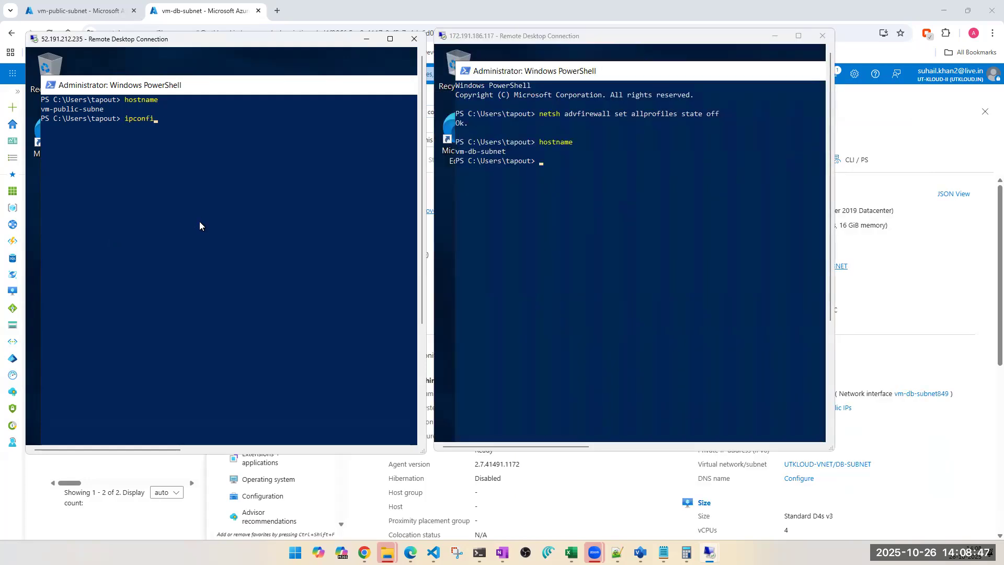
{"action": "key", "text": "Return"}
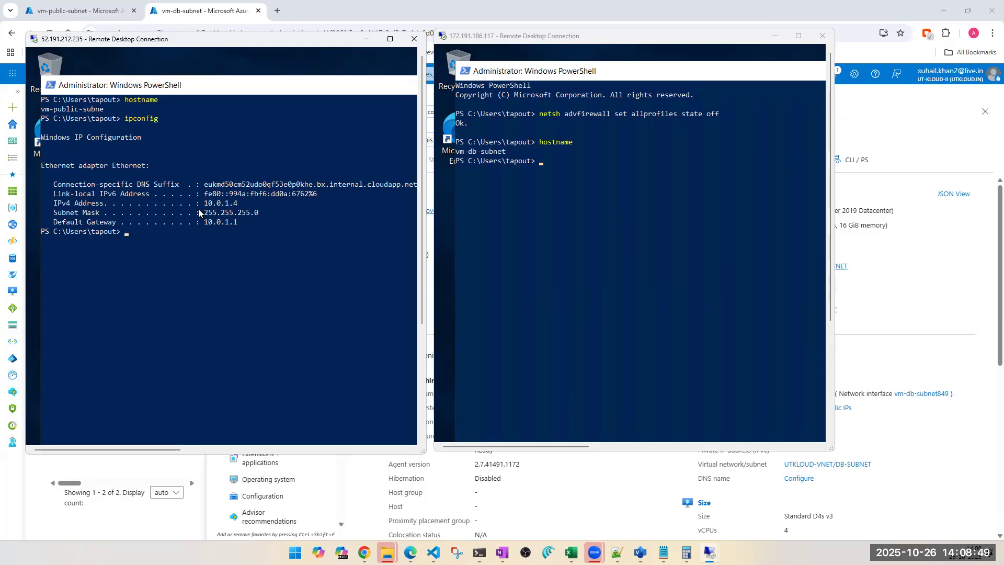
Step: Clear the DB VM's PowerShell screen and run ipconfig there to view its IP configuration
{"action": "left_click", "coordinate": [601, 249]}
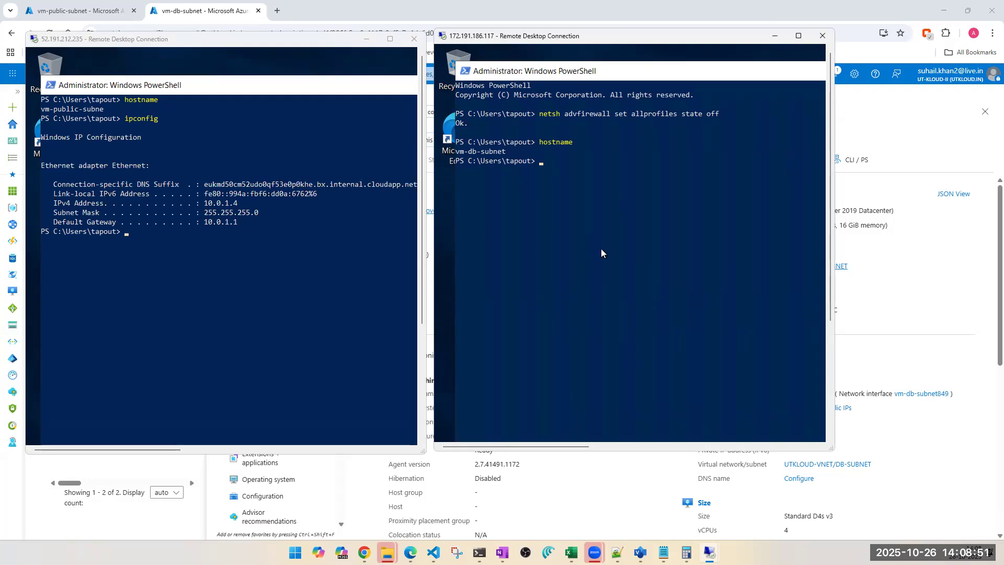
{"action": "type", "text": "ping"}
{"action": "key", "text": "Return"}
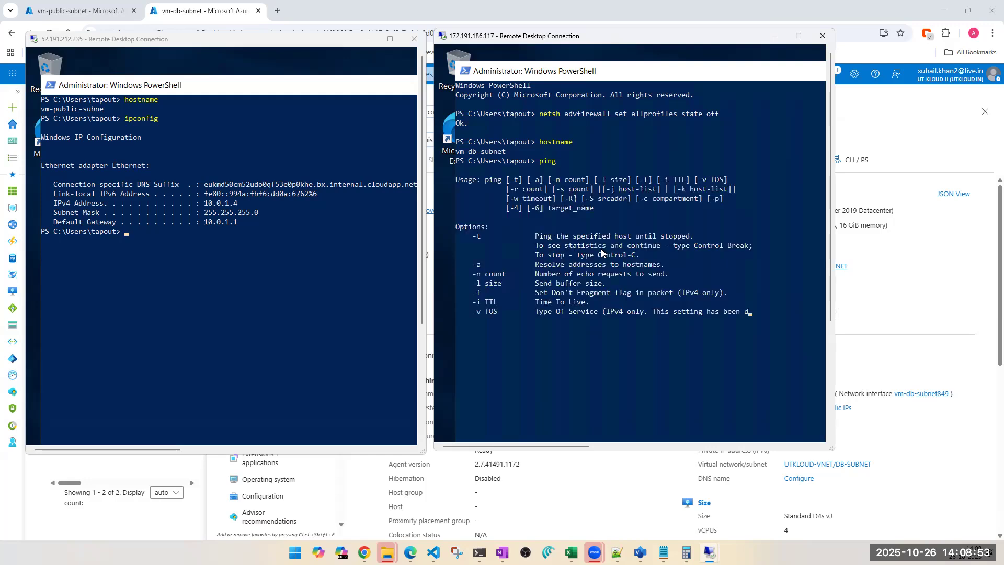
{"action": "key", "text": "ctrl+l"}
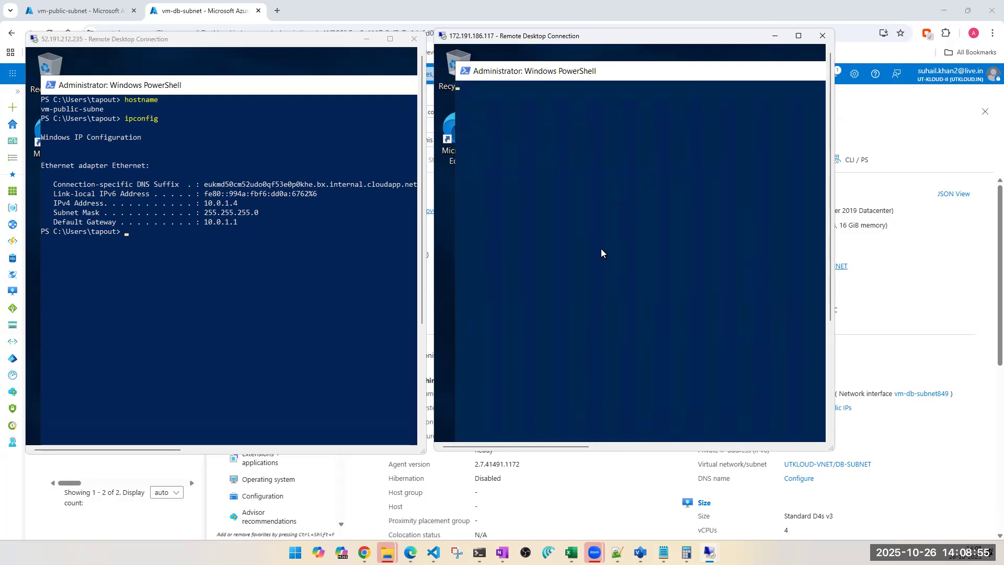
{"action": "type", "text": "ipconfig"}
{"action": "key", "text": "Return"}
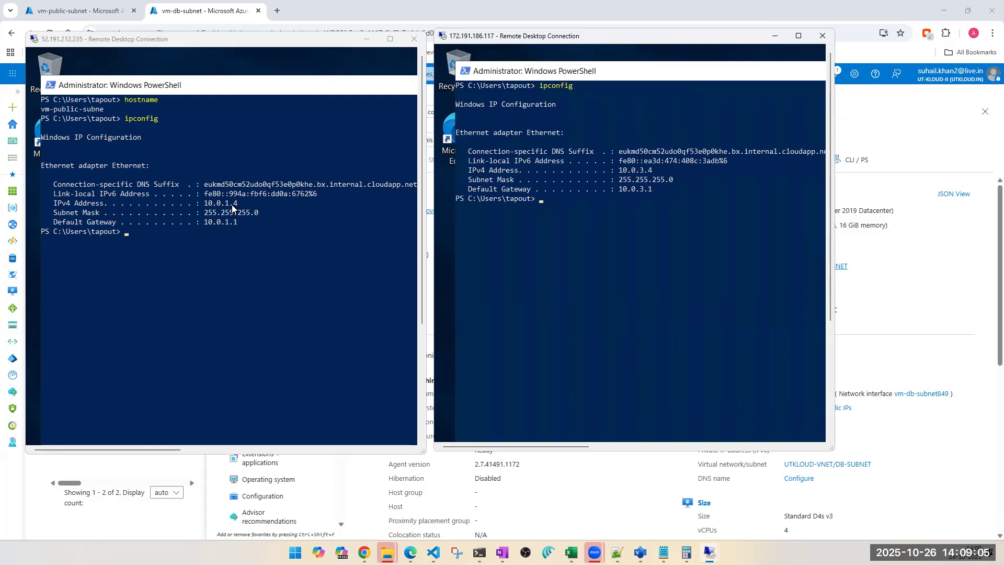
Step: Ping the DB VM at 10.0.3.4 from the public VM's PowerShell
{"action": "left_click", "coordinate": [153, 324]}
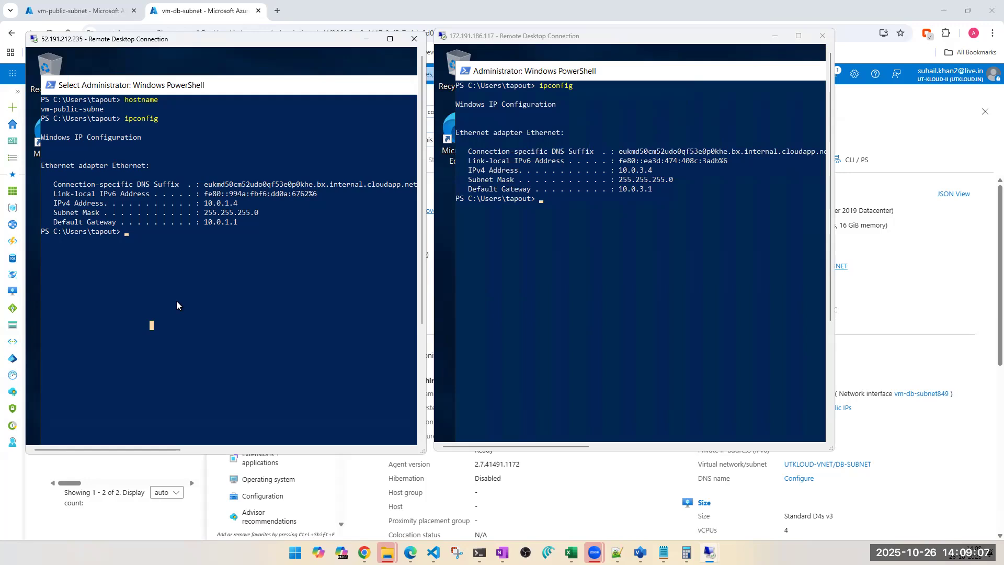
{"action": "type", "text": "ping "}
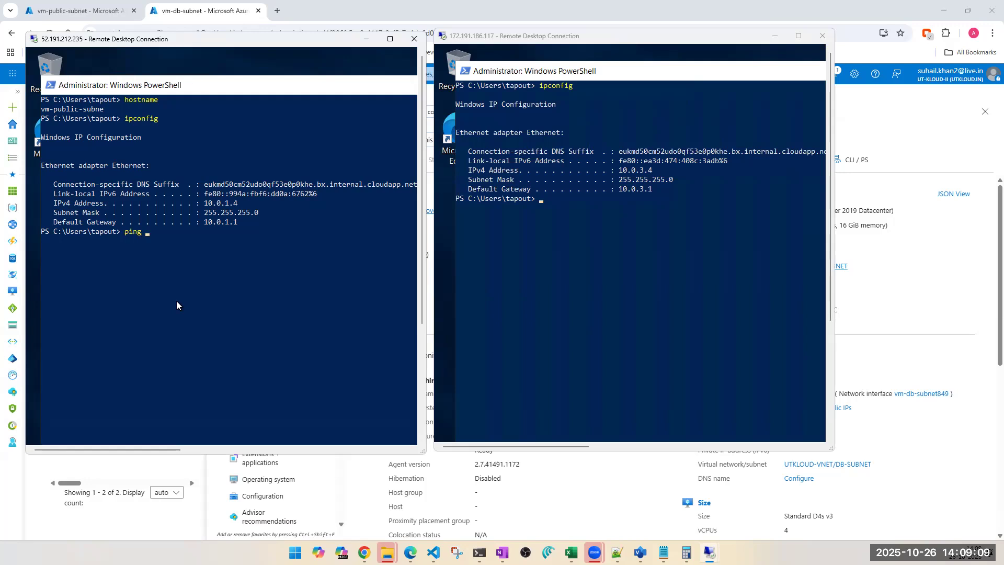
{"action": "type", "text": "10.0.3.4"}
{"action": "left_click_drag", "start_coordinate": [174, 86], "coordinate": [170, 77]}
{"action": "left_click", "coordinate": [189, 235]}
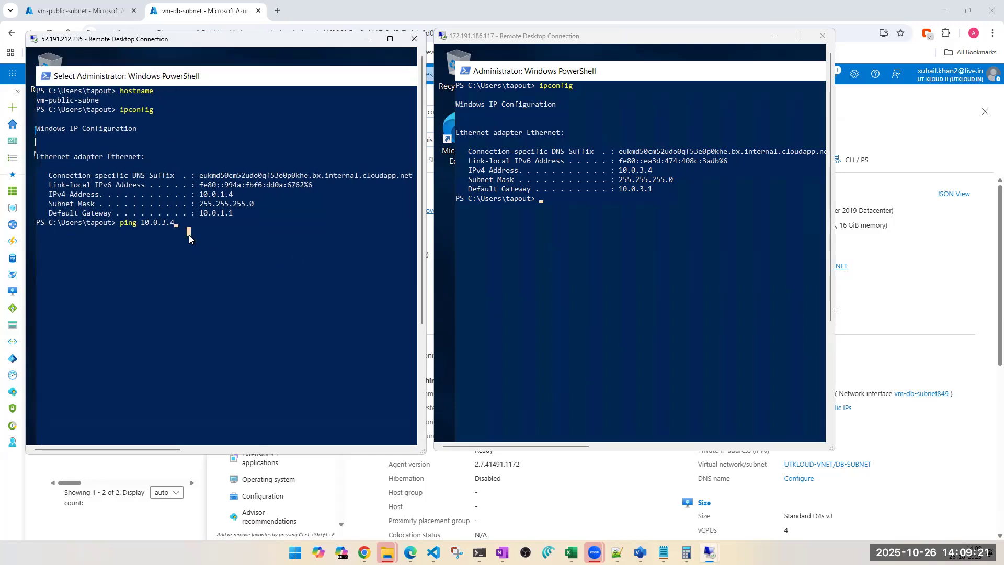
{"action": "key", "text": "Escape"}
{"action": "key", "text": "Return"}
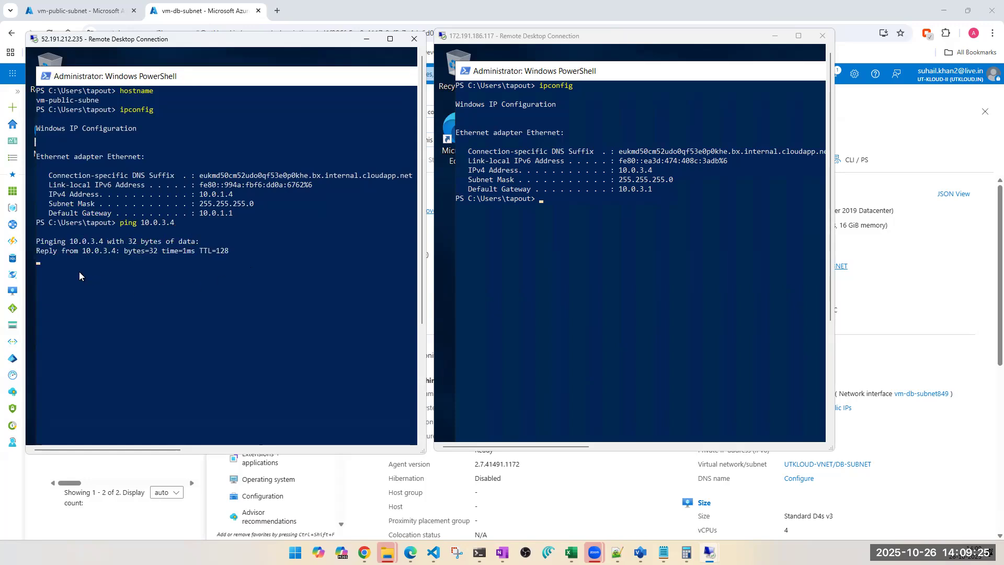
Step: Ping the public VM at 10.0.1.4 from the DB VM's PowerShell
{"action": "left_click", "coordinate": [683, 286]}
{"action": "type", "text": "pin"}
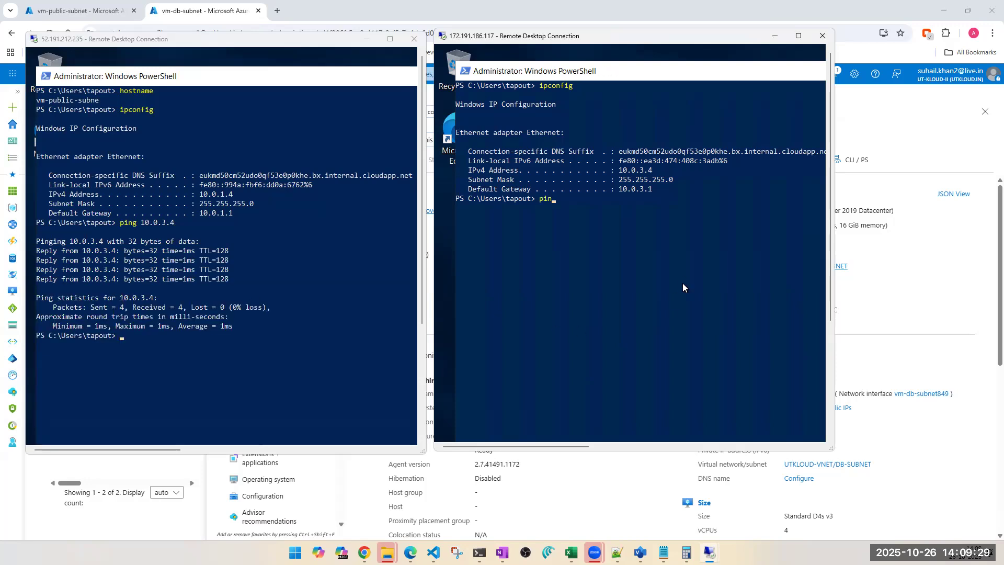
{"action": "type", "text": "g 10.0.1"}
{"action": "type", "text": ".4"}
{"action": "key", "text": "Return"}
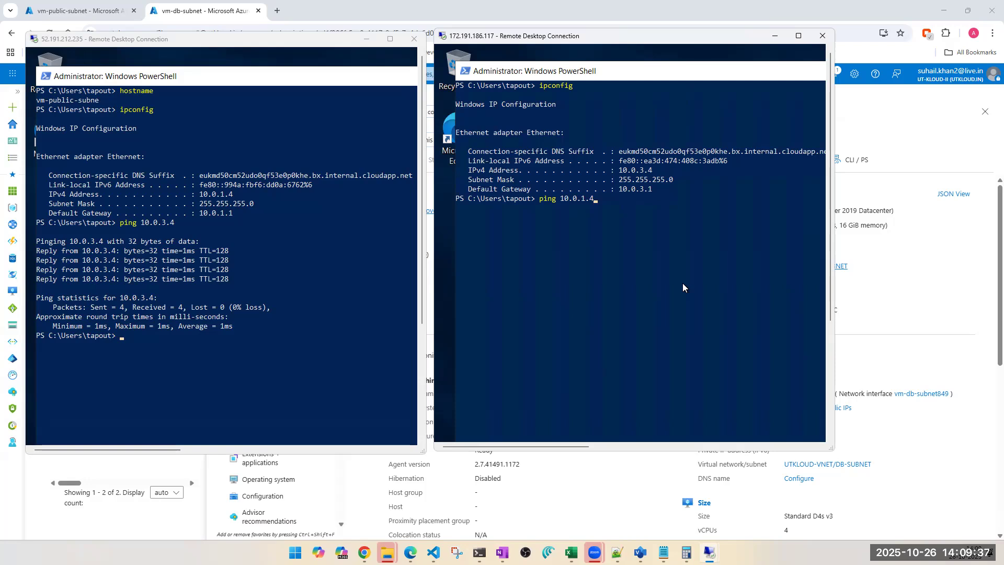